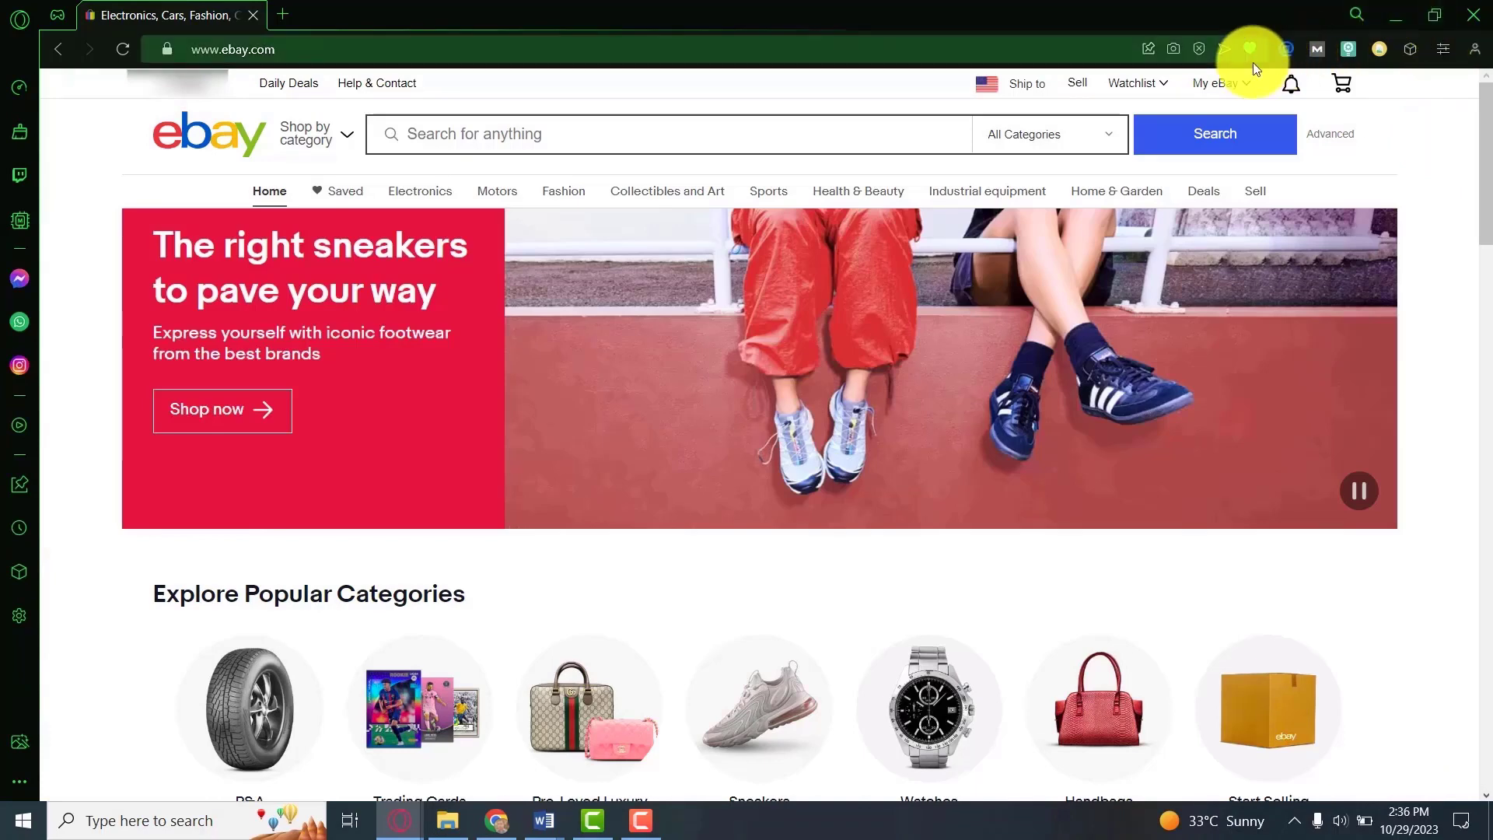
# Open the advertising dashboard in the marketing section of the eBay Seller Hub
pyautogui.moveTo(1236, 81)
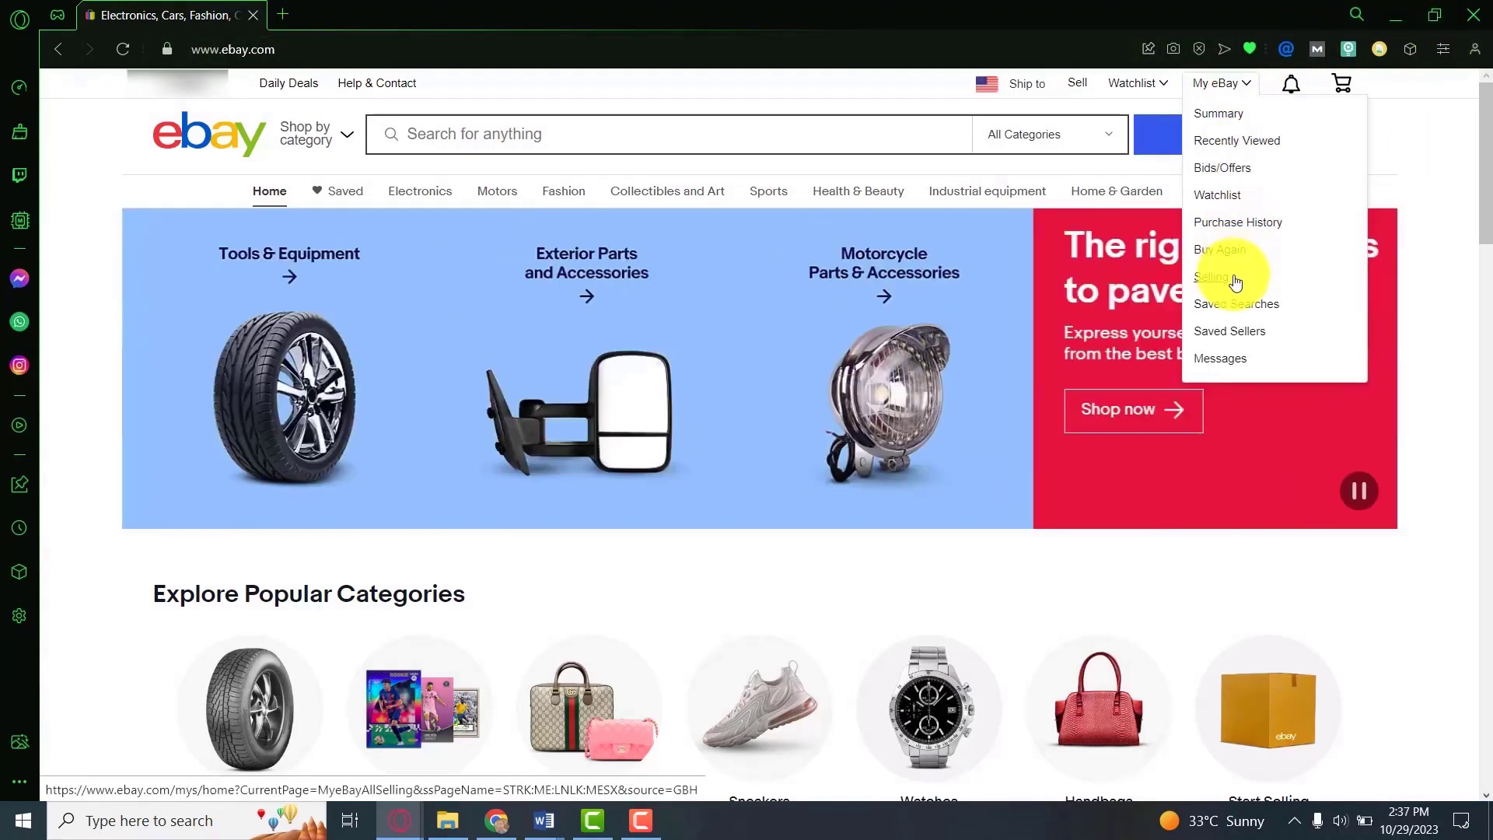
pyautogui.click(1235, 277)
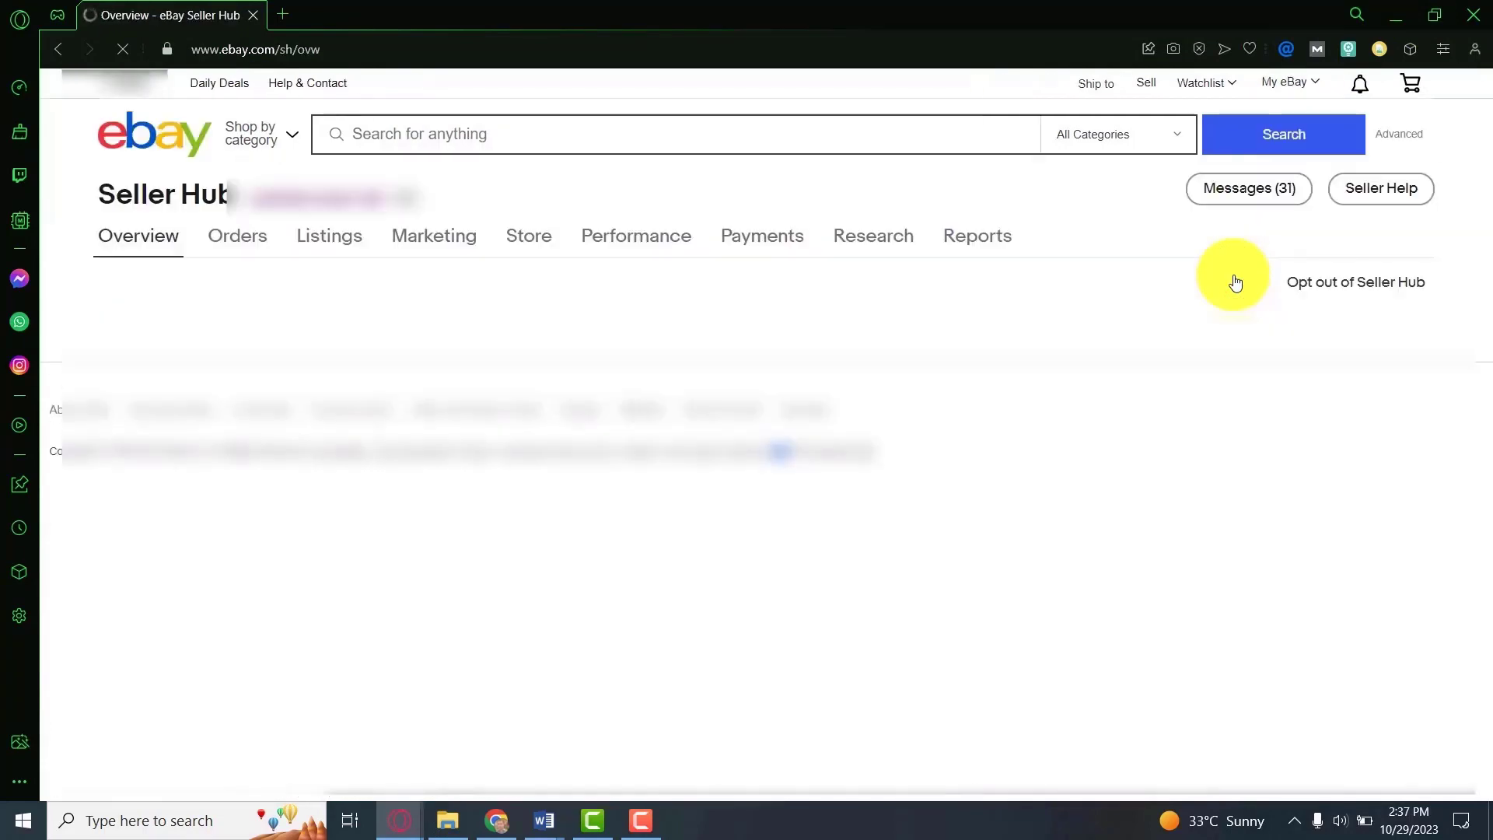
pyautogui.click(467, 240)
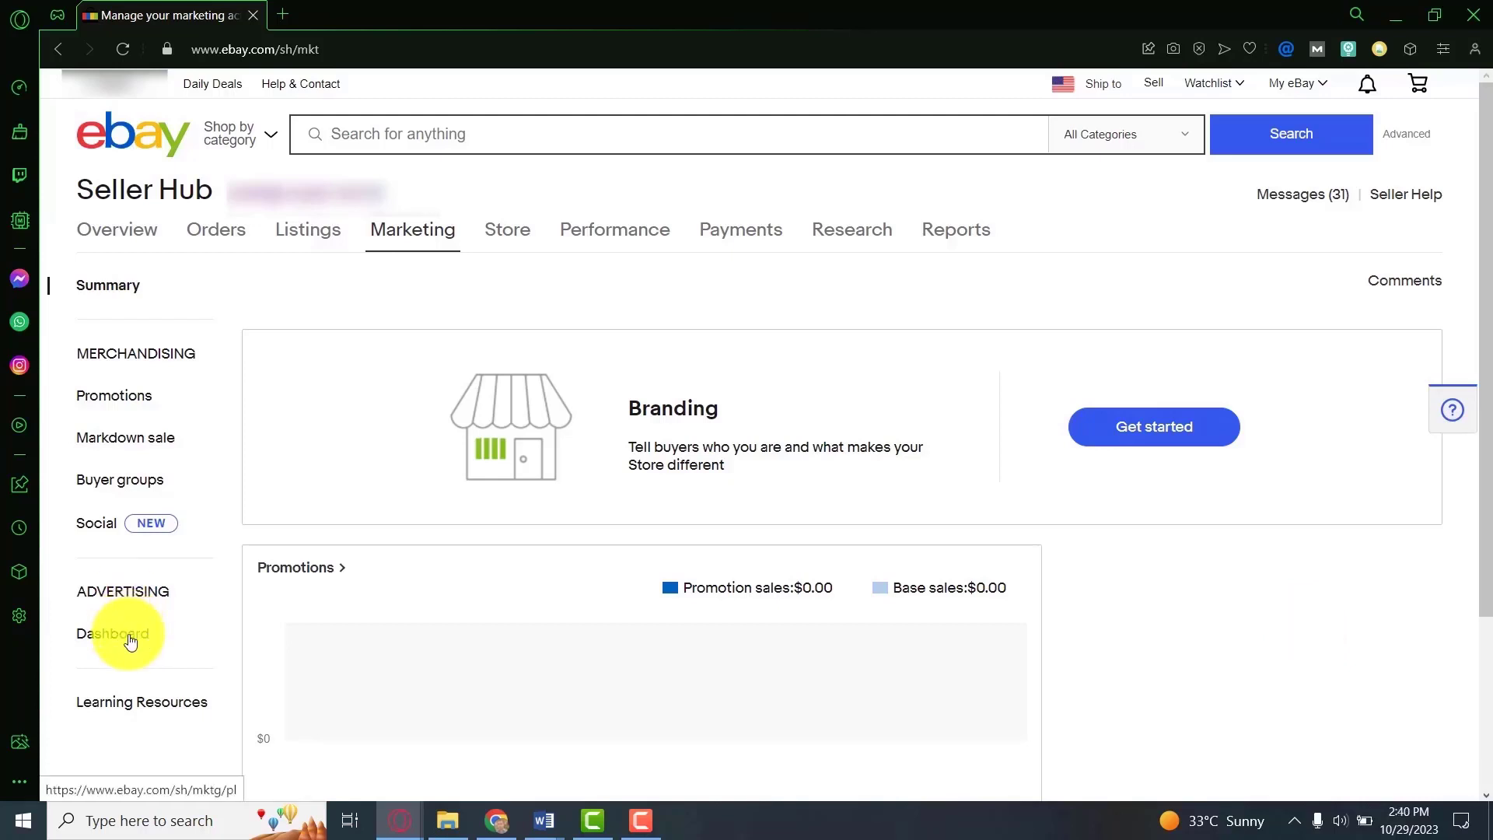
pyautogui.click(128, 633)
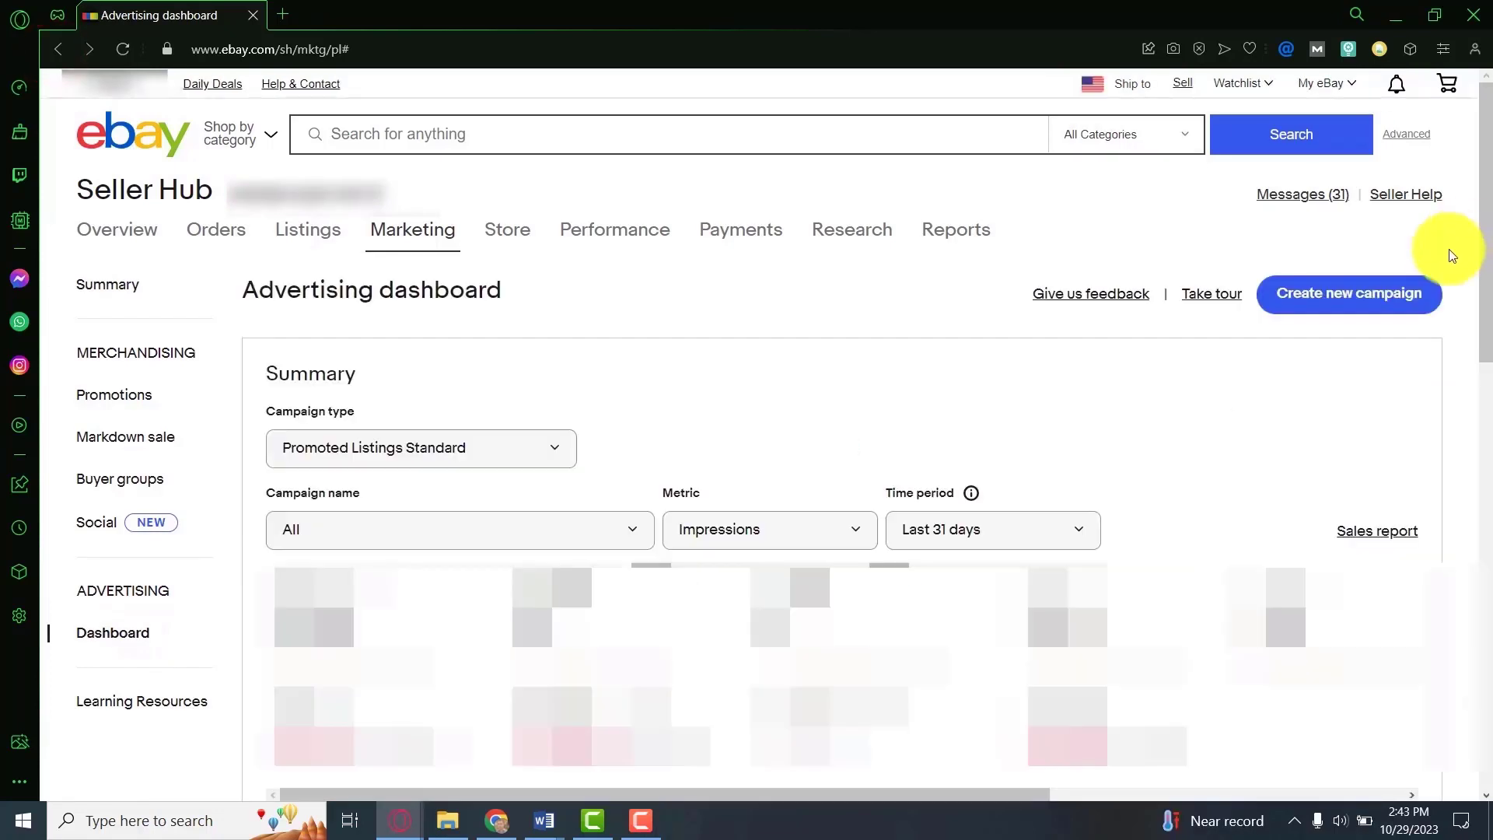
# Start a new Promoted Listings Standard ad campaign of the Automated type
pyautogui.click(1404, 292)
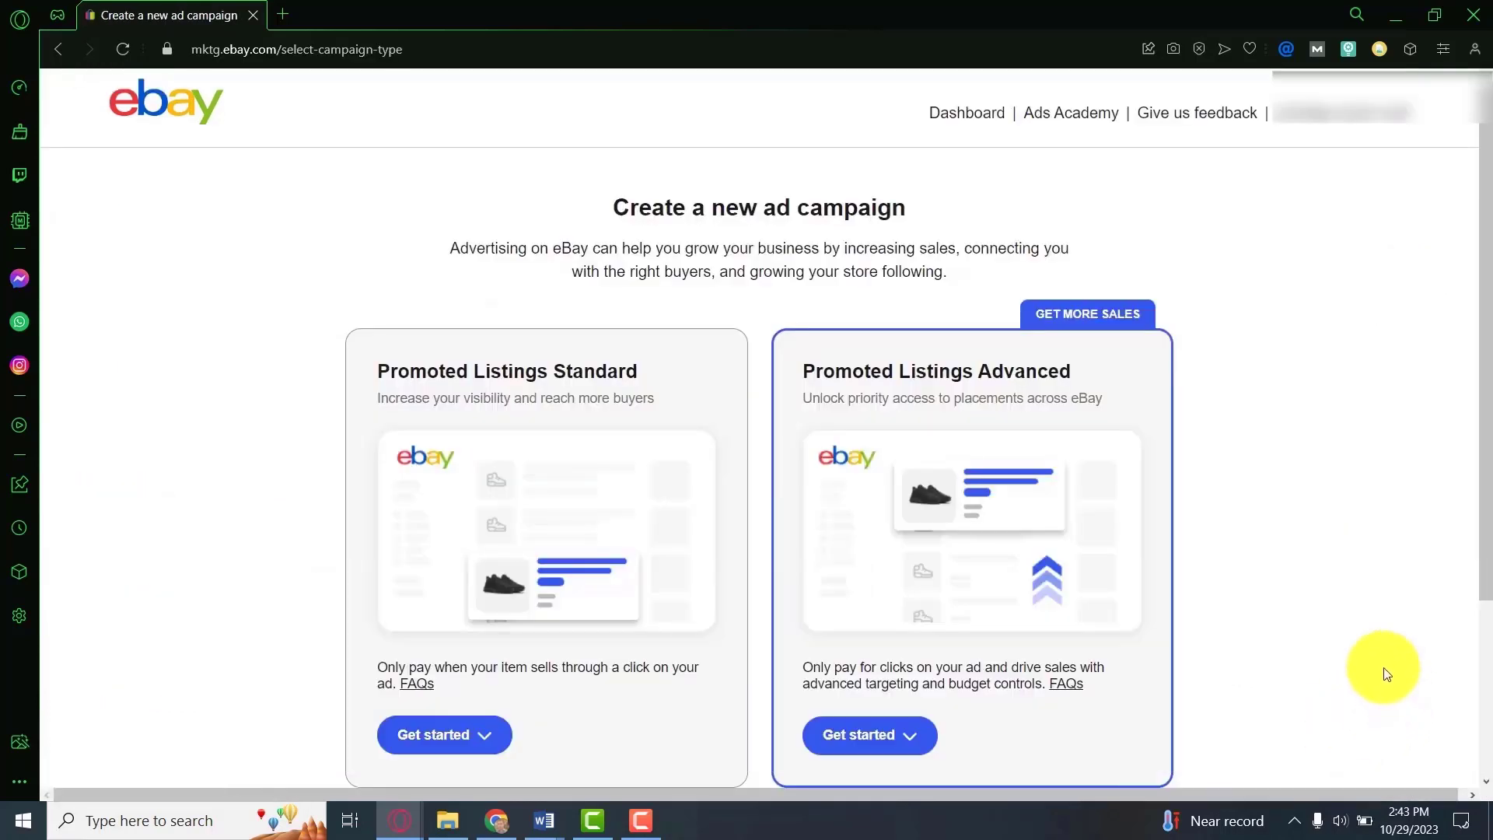
pyautogui.scroll(-1, 1344, 648)
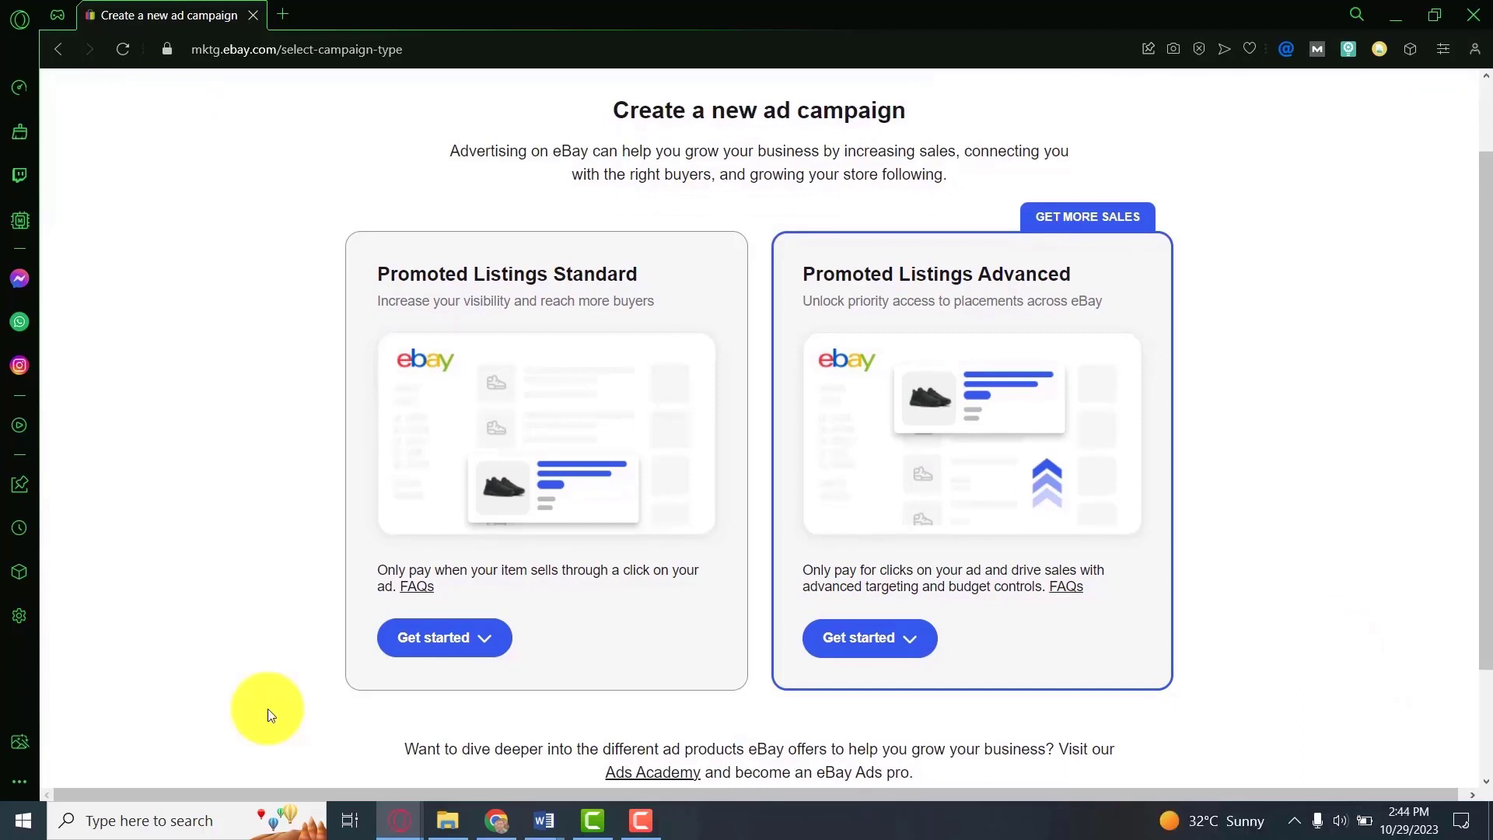
pyautogui.click(434, 639)
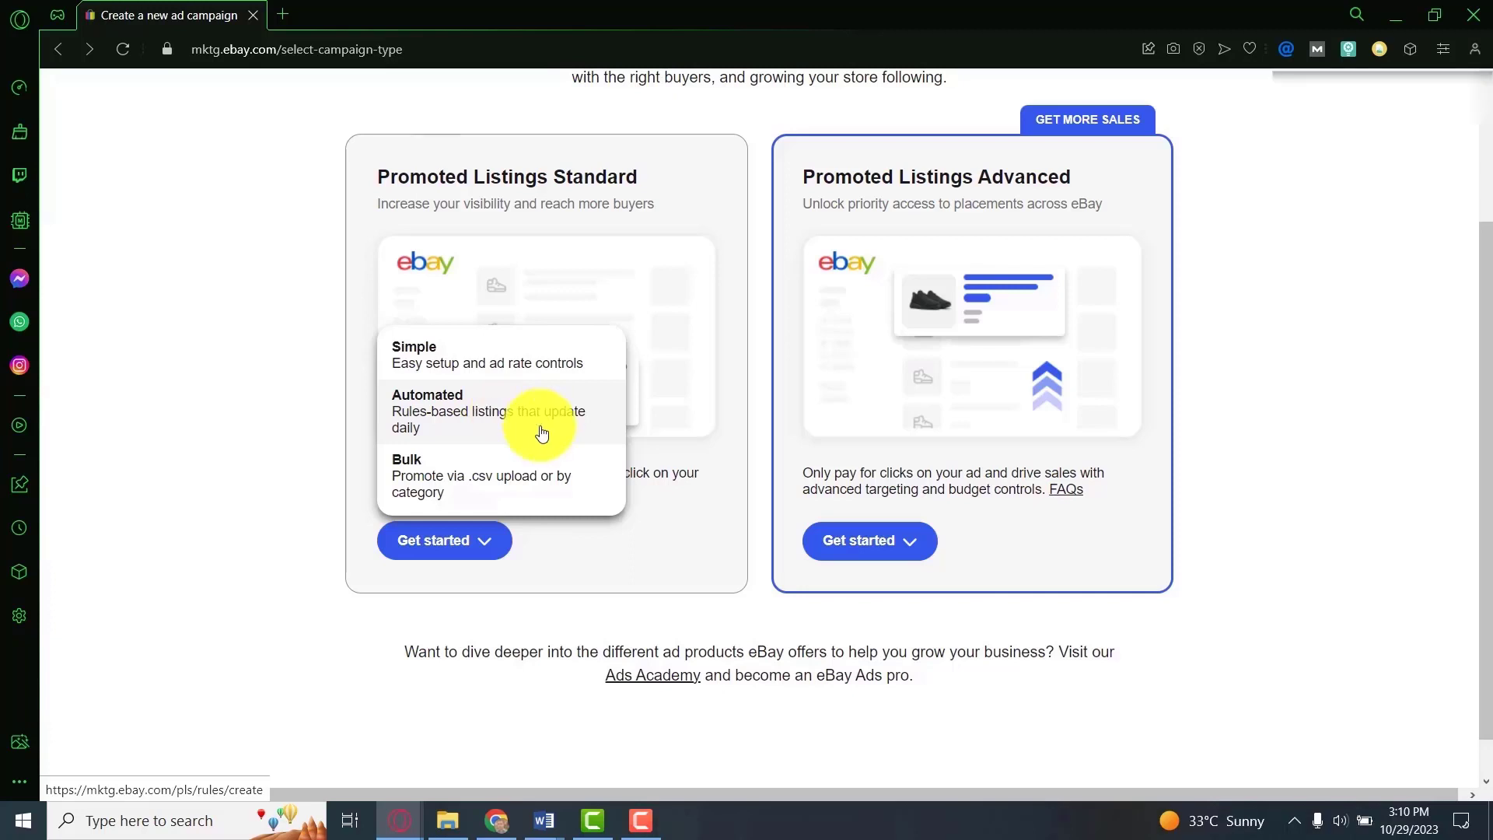
pyautogui.click(535, 428)
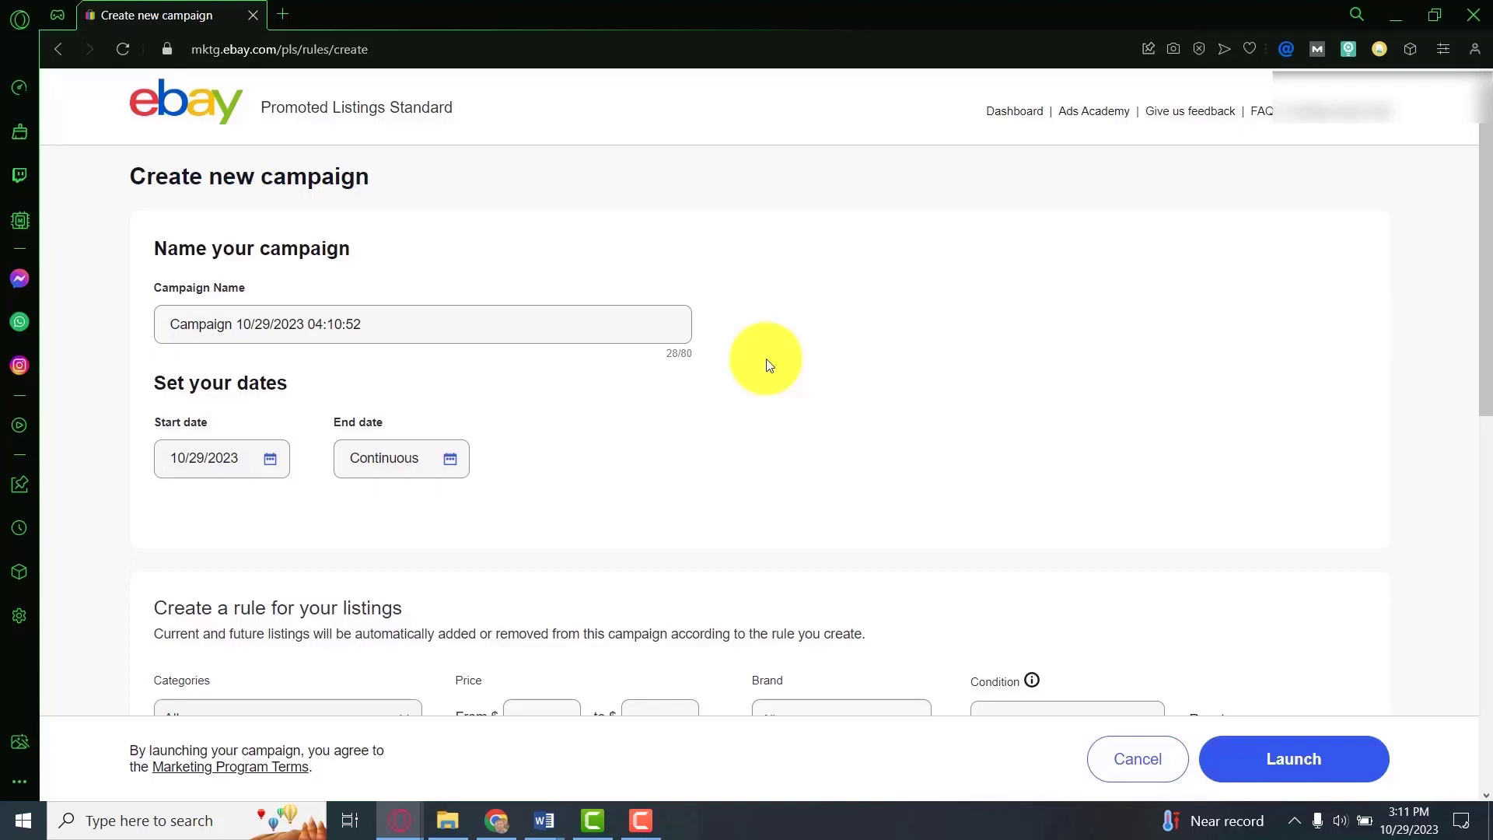
# Name the campaign "New Campaign"
pyautogui.tripleClick(649, 324)
pyautogui.write('New Ca')
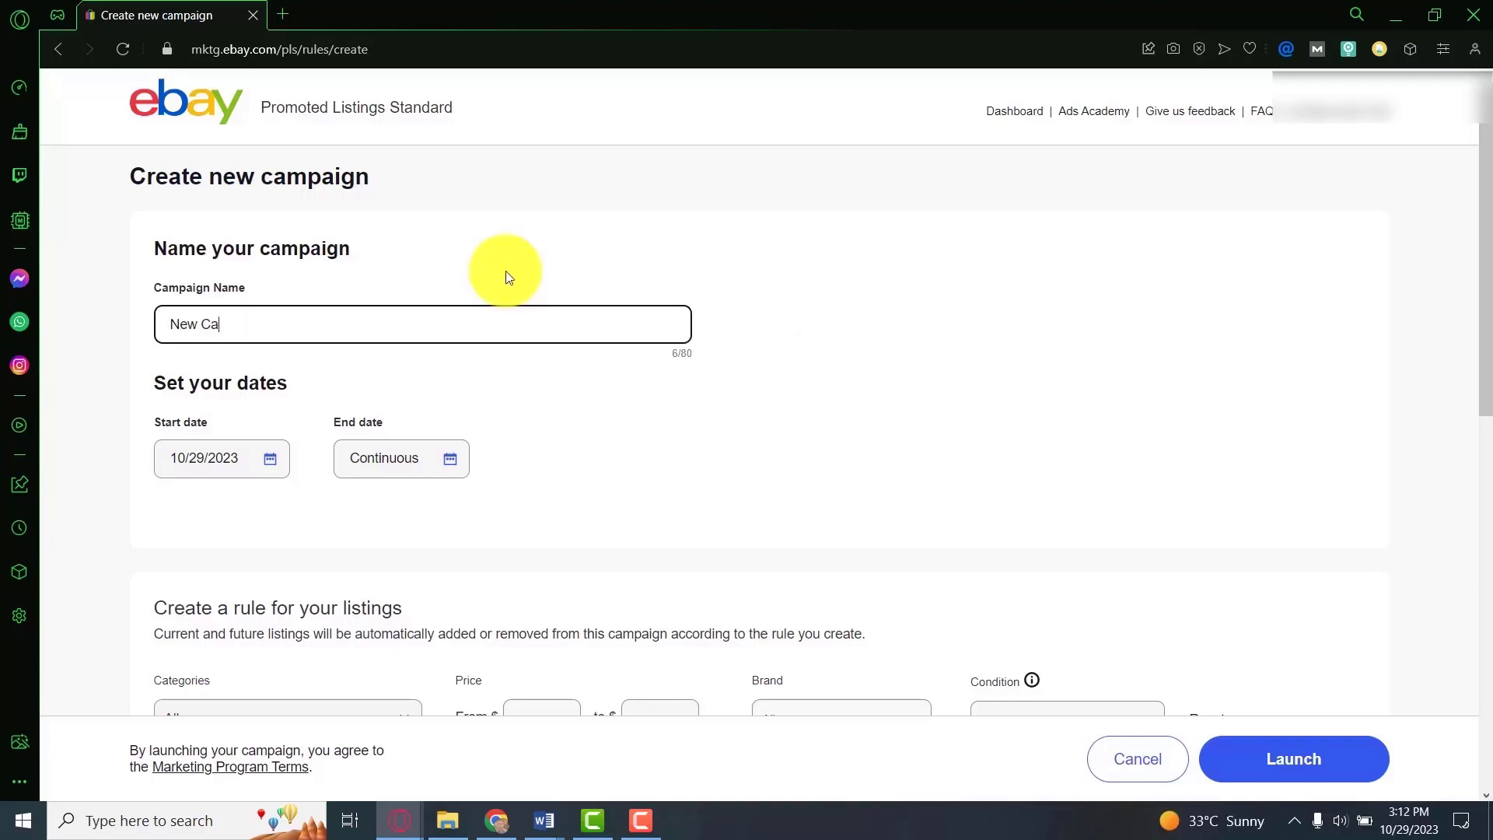
pyautogui.write('mpaign')
# View the start date calendar, and try switching off the continuous end date before restoring it
pyautogui.click(269, 461)
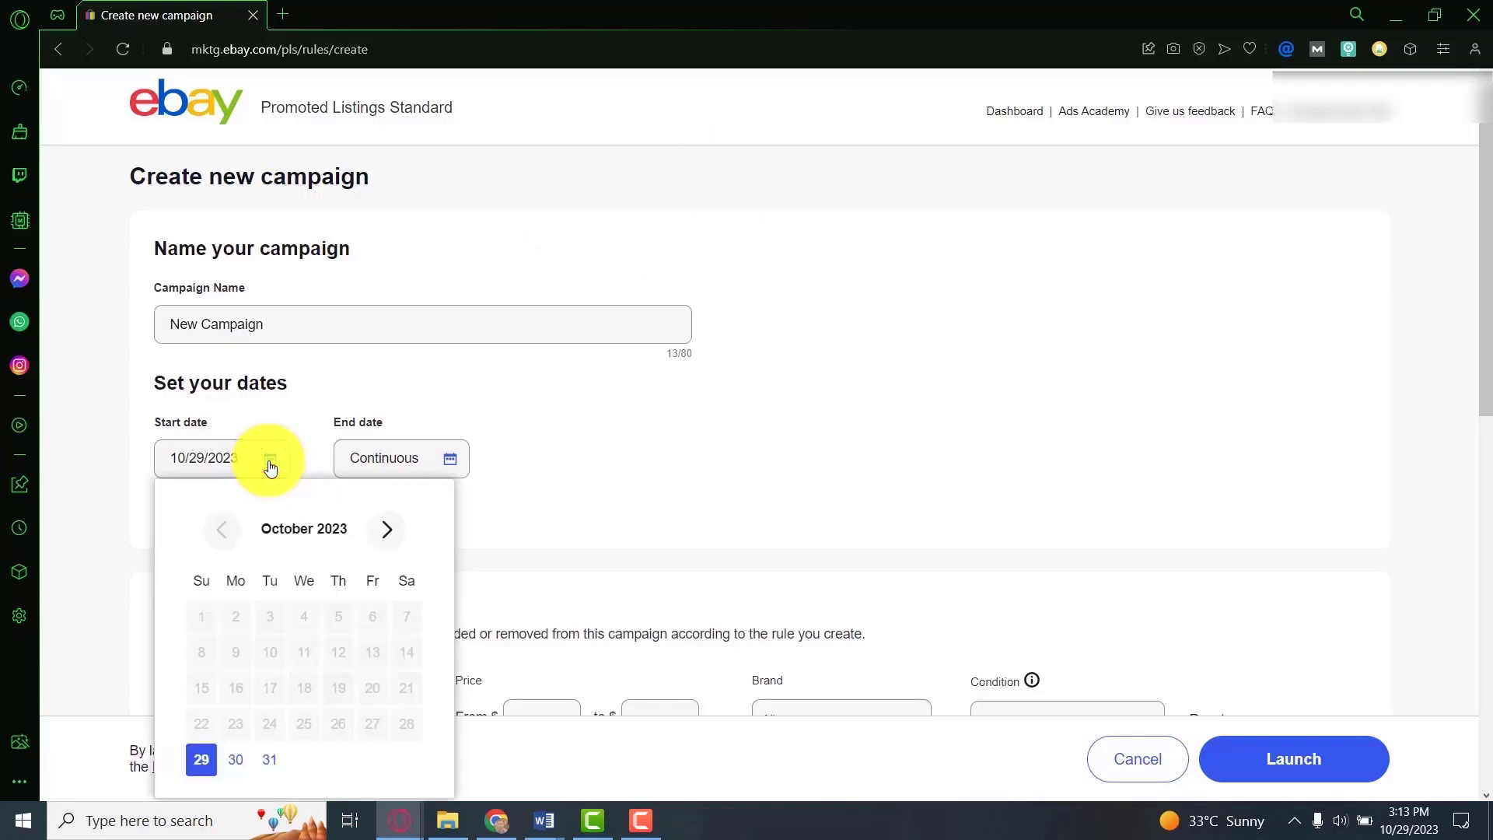
pyautogui.click(528, 406)
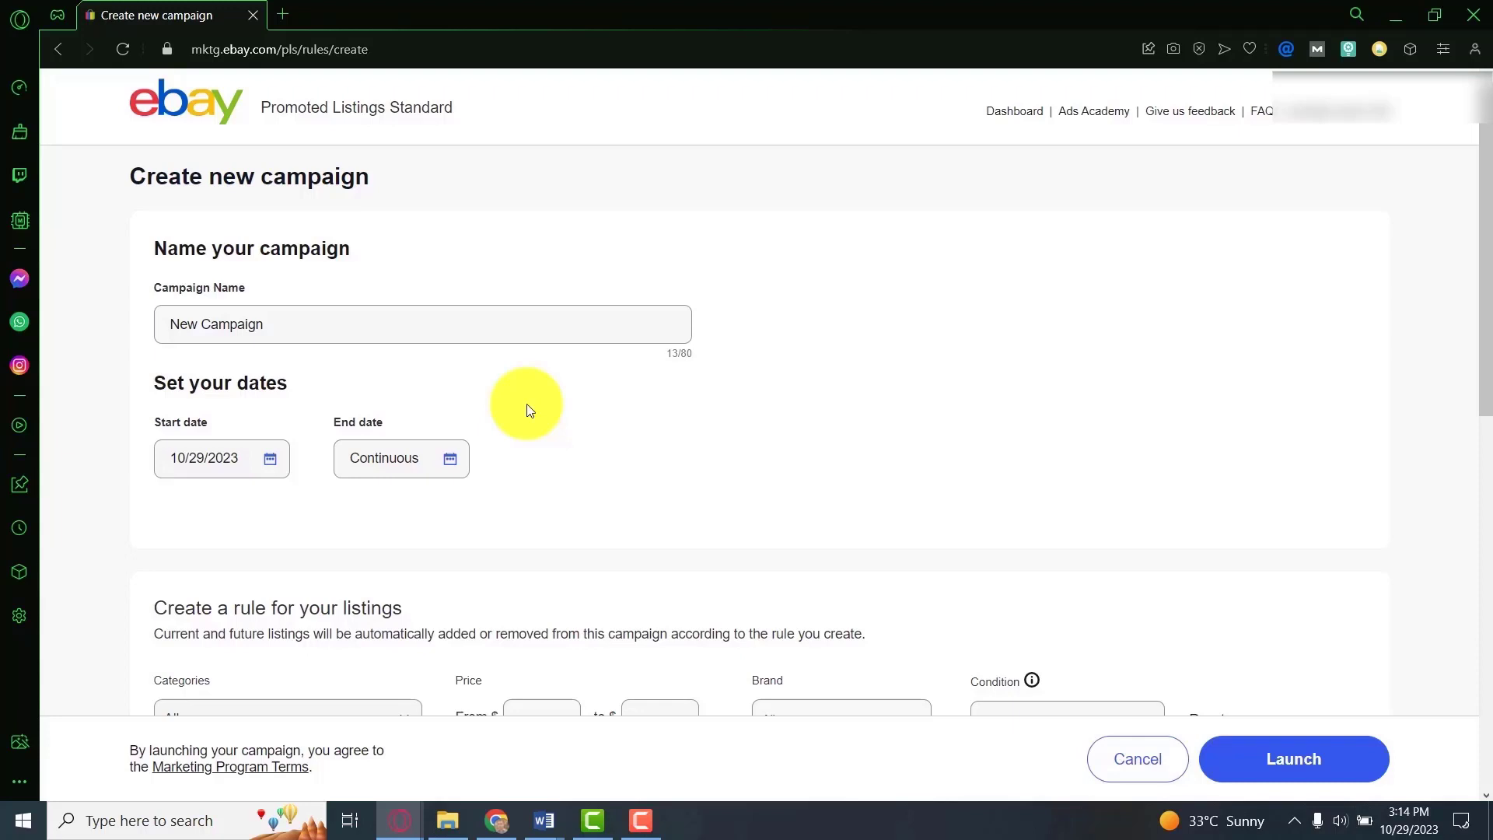
pyautogui.click(451, 460)
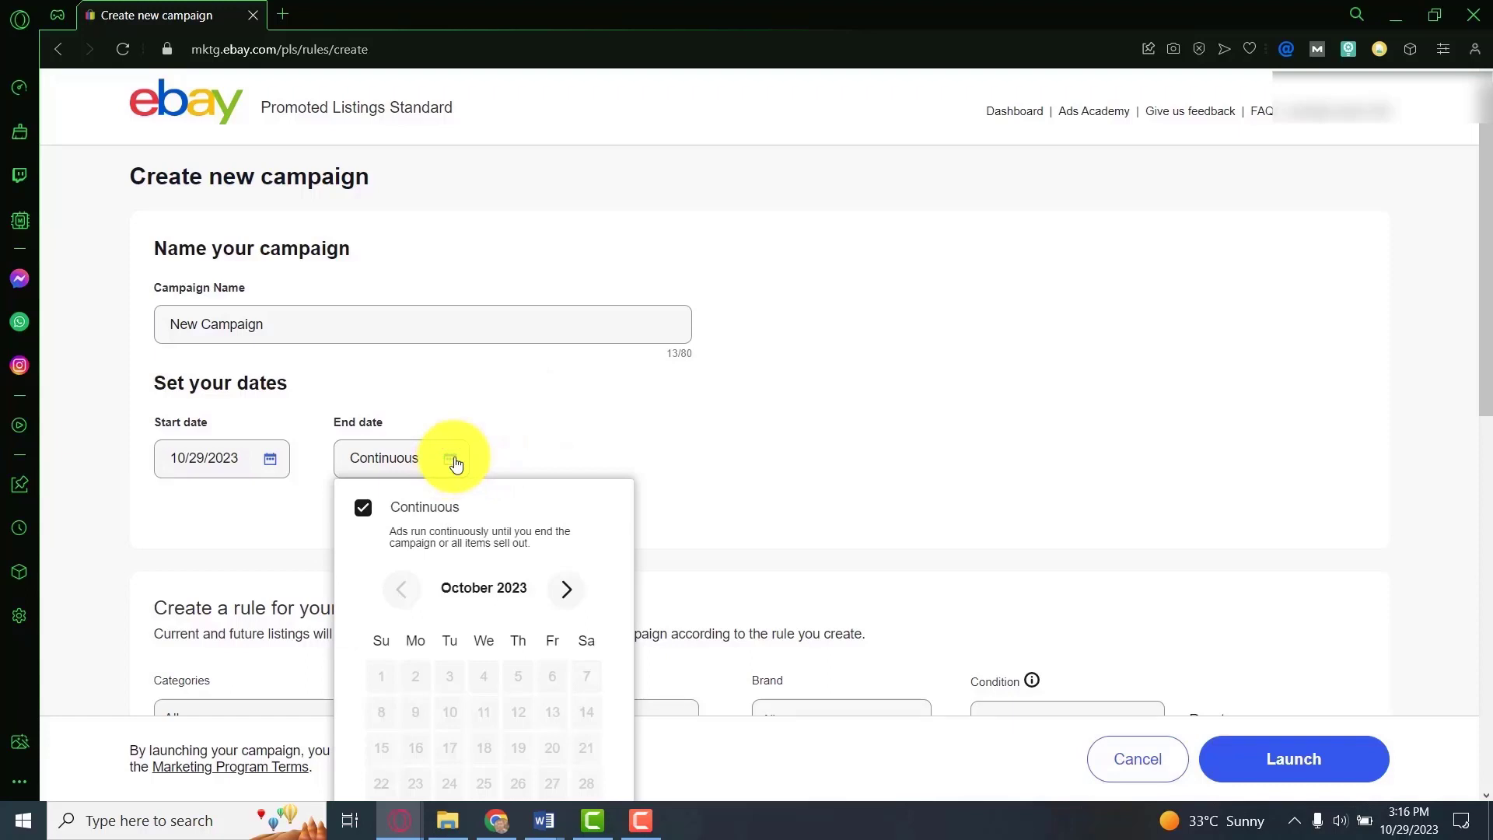
pyautogui.click(363, 508)
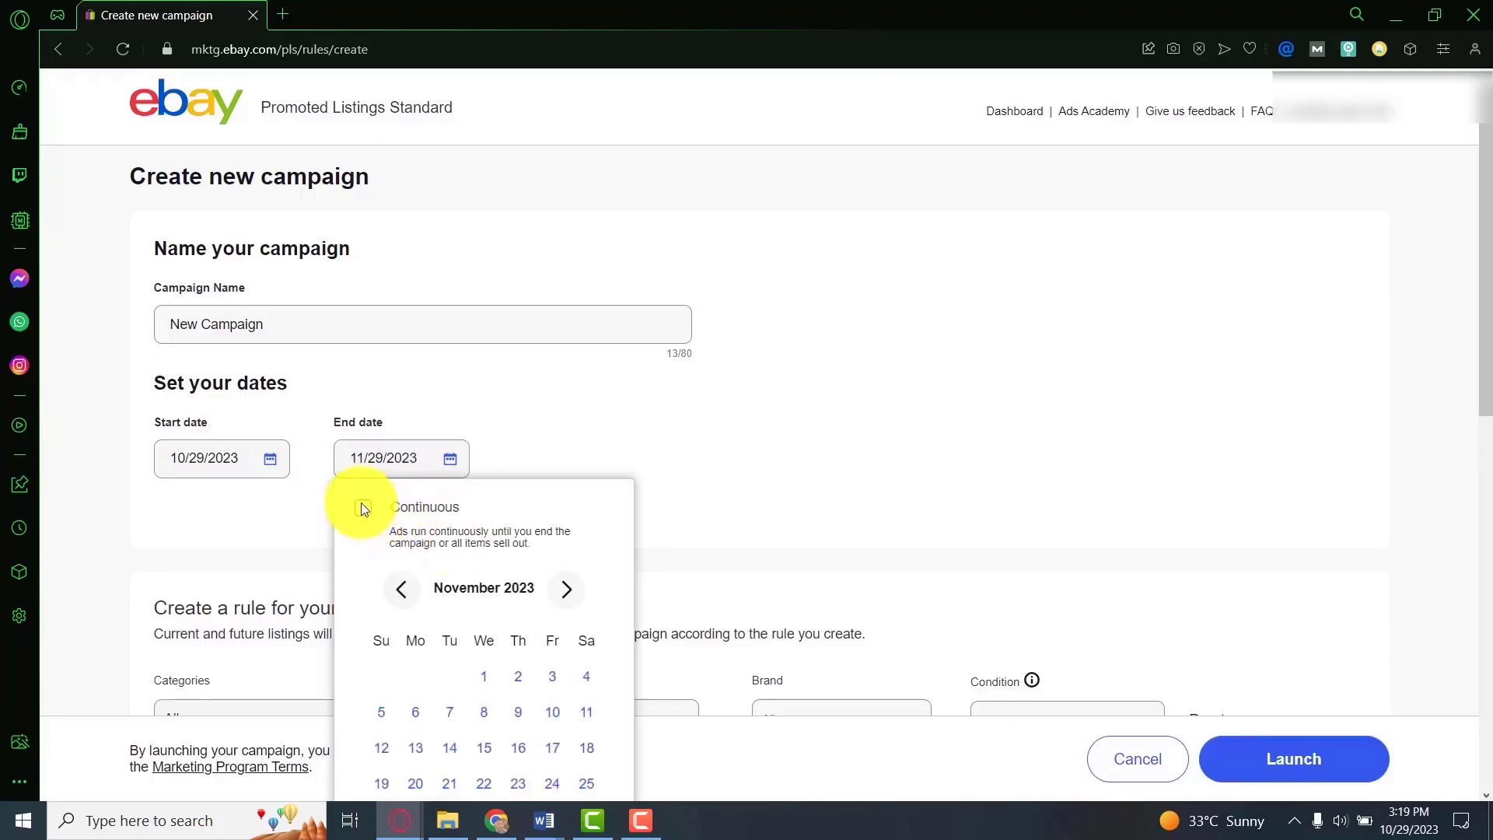
pyautogui.click(362, 507)
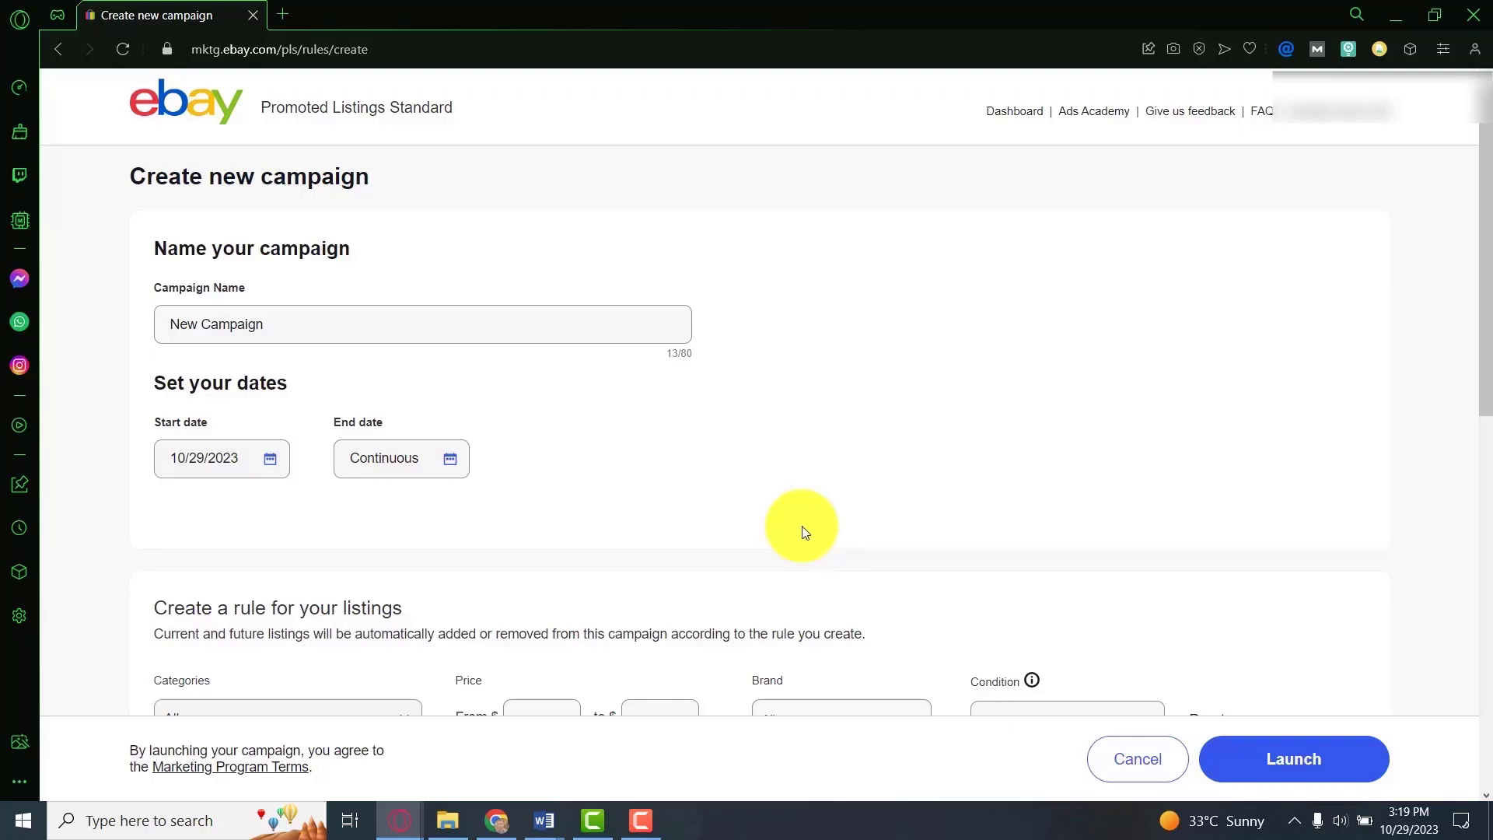
# Try limiting the listing rule to the Jewelry & Watches and Home & Garden categories, and reselect all categories
pyautogui.scroll(-5, 825, 506)
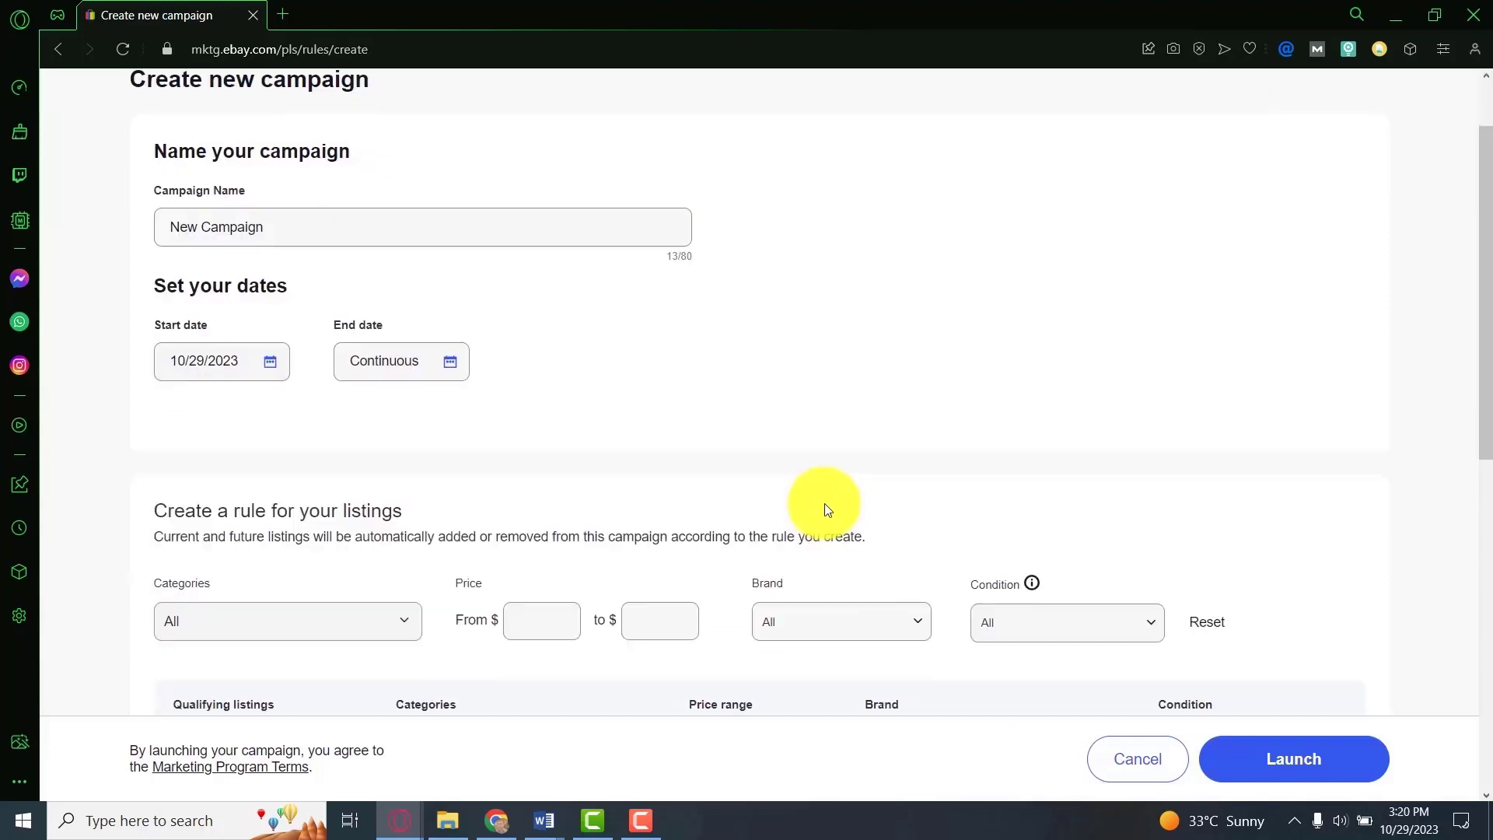
pyautogui.scroll(1, 611, 268)
pyautogui.scroll(-1, 612, 268)
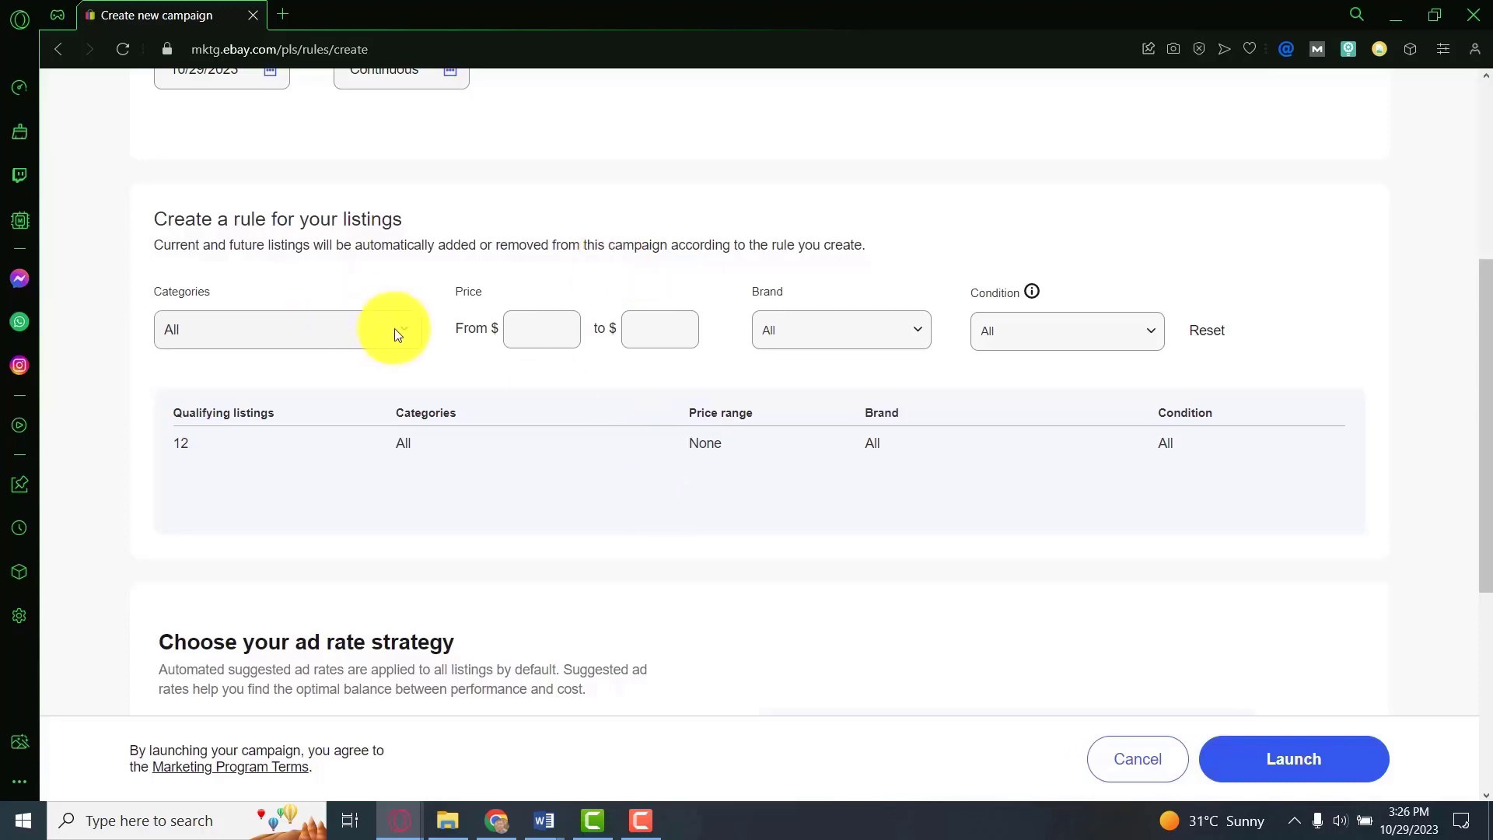
pyautogui.click(395, 330)
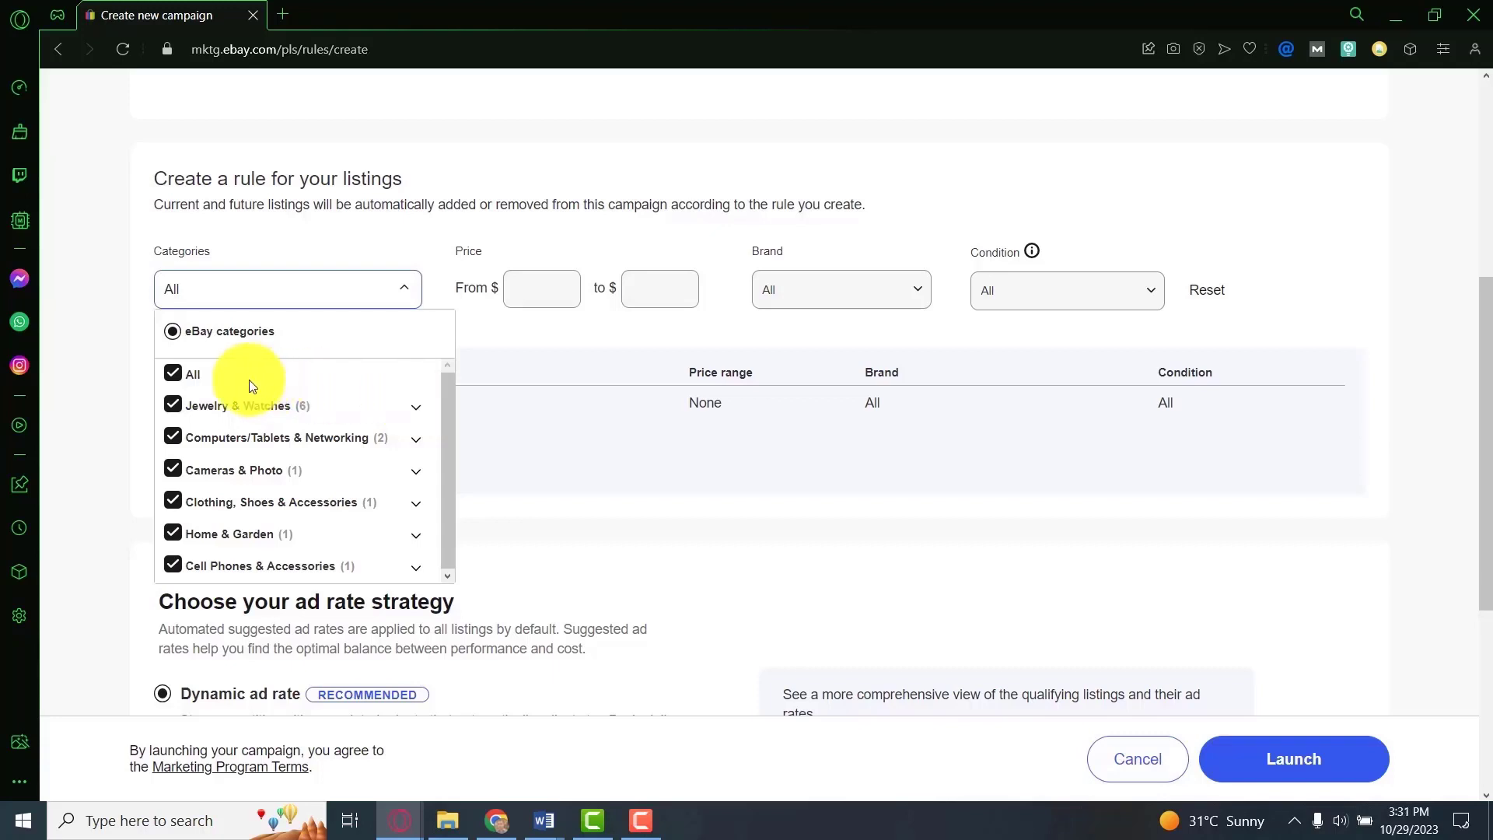
pyautogui.click(183, 374)
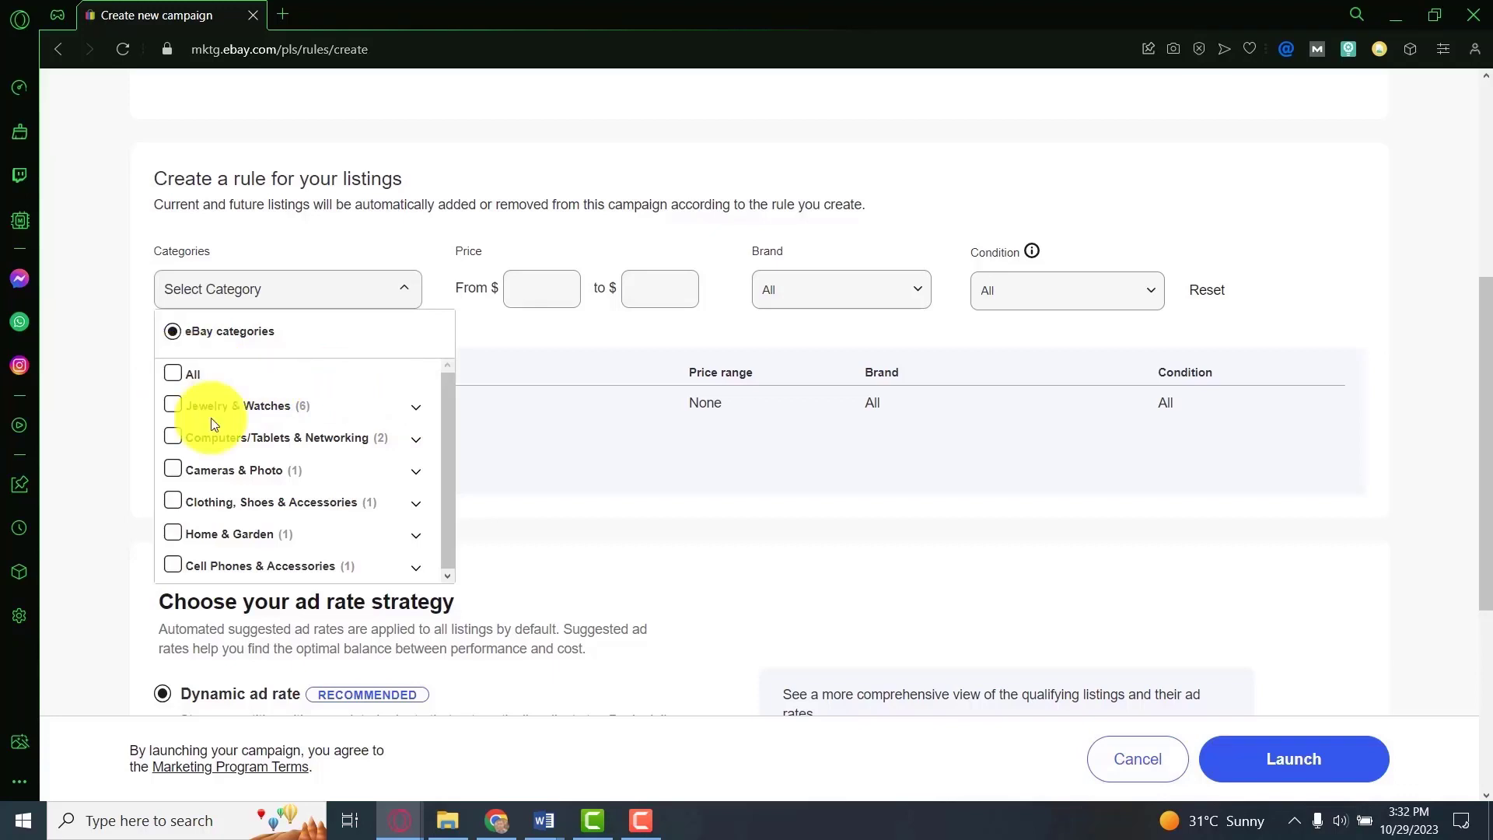
pyautogui.click(174, 403)
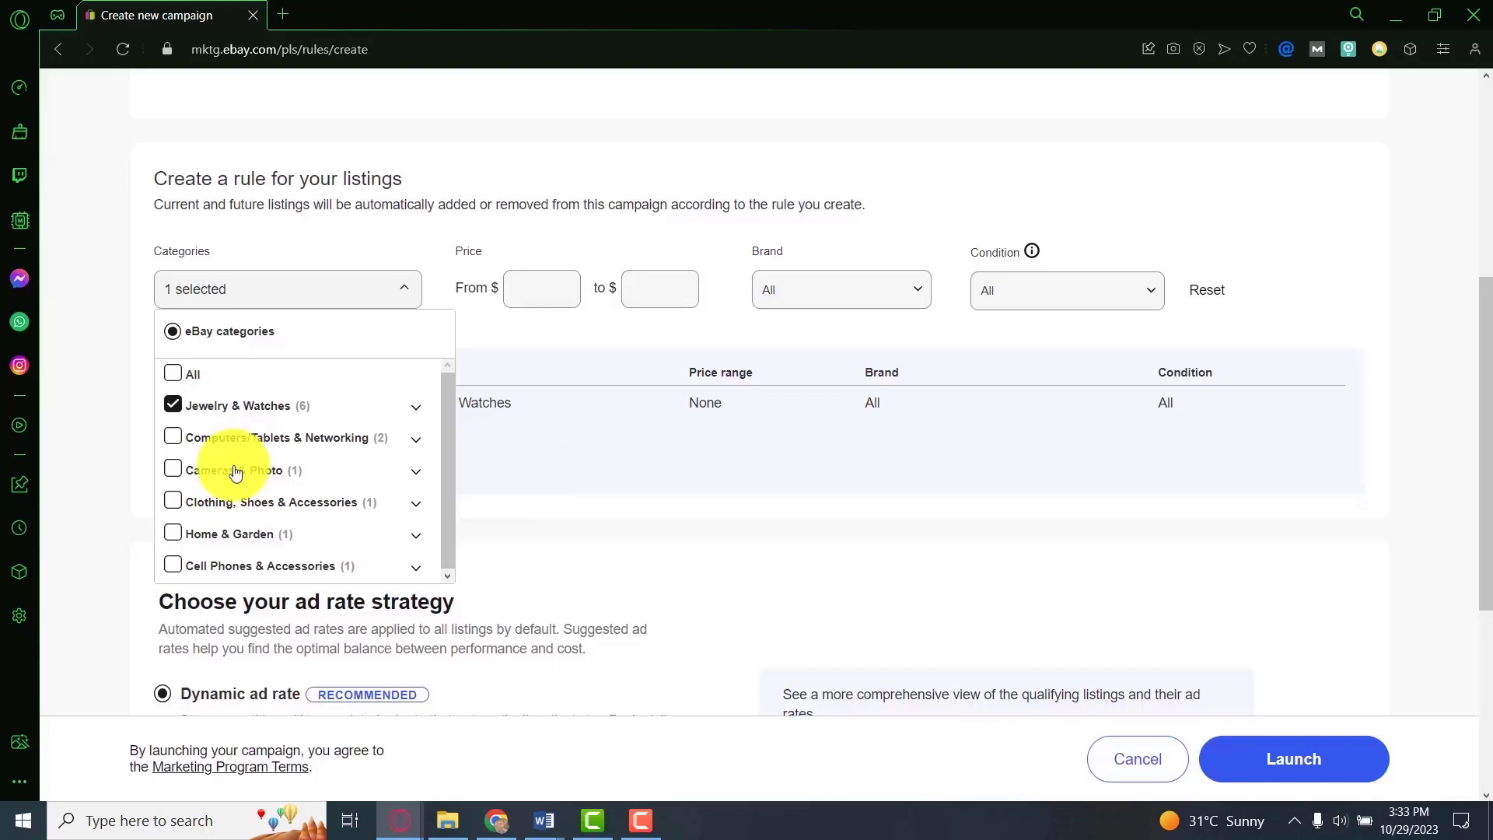
pyautogui.click(173, 536)
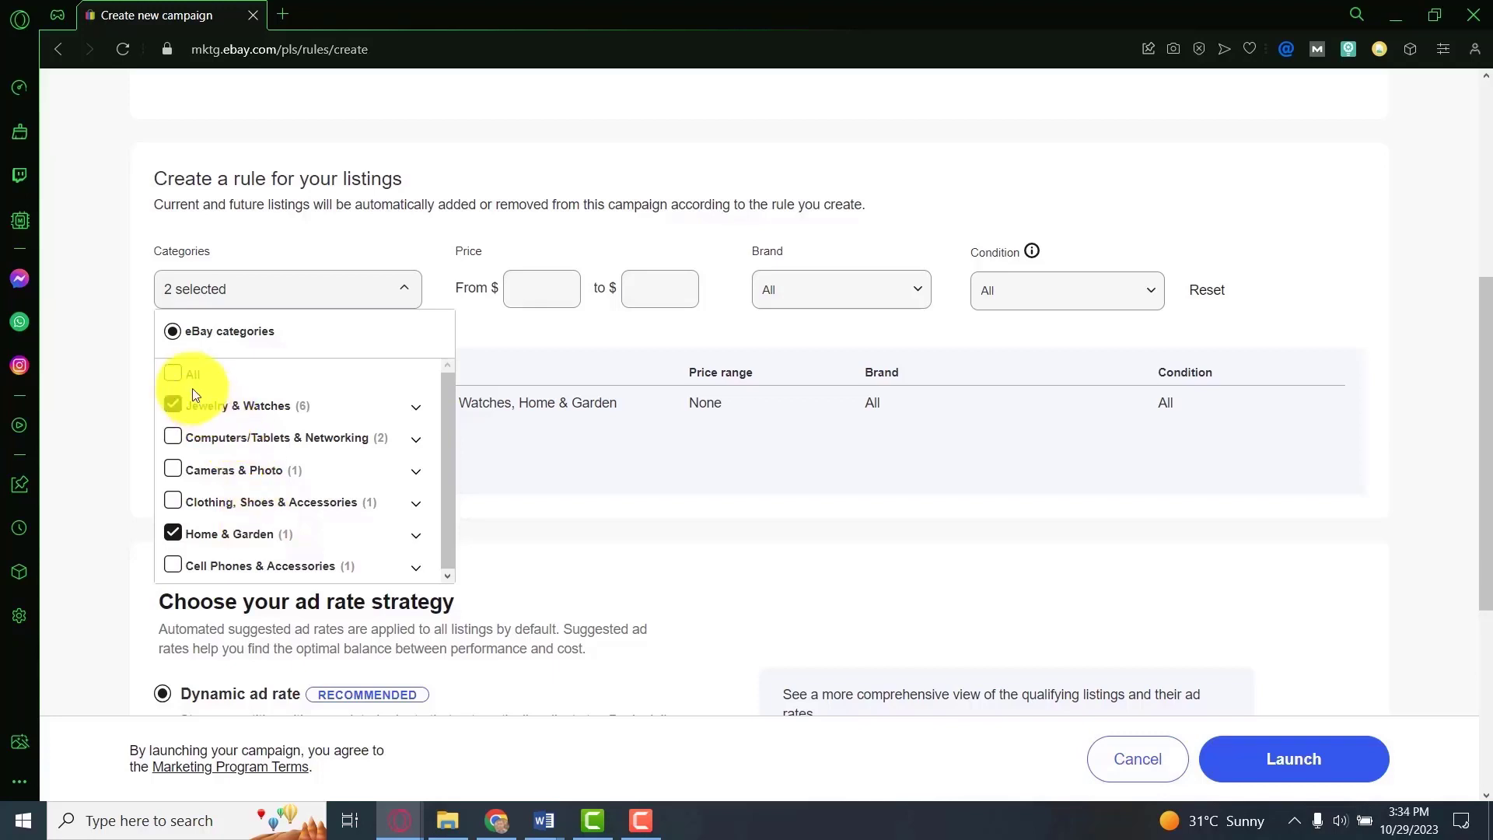
pyautogui.click(175, 373)
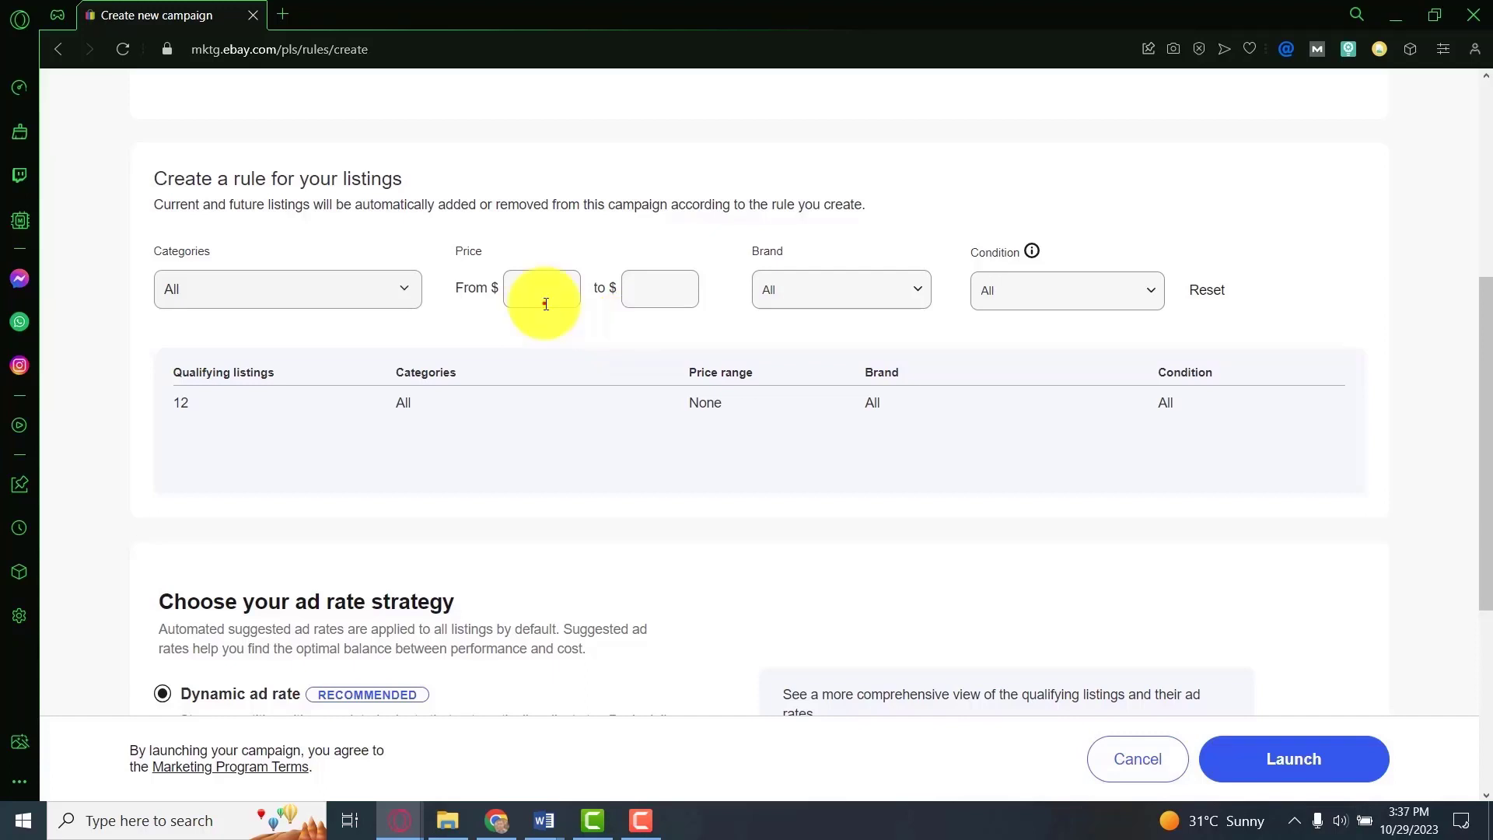
# Set the listing rule's price range from $10 to $50
pyautogui.click(544, 299)
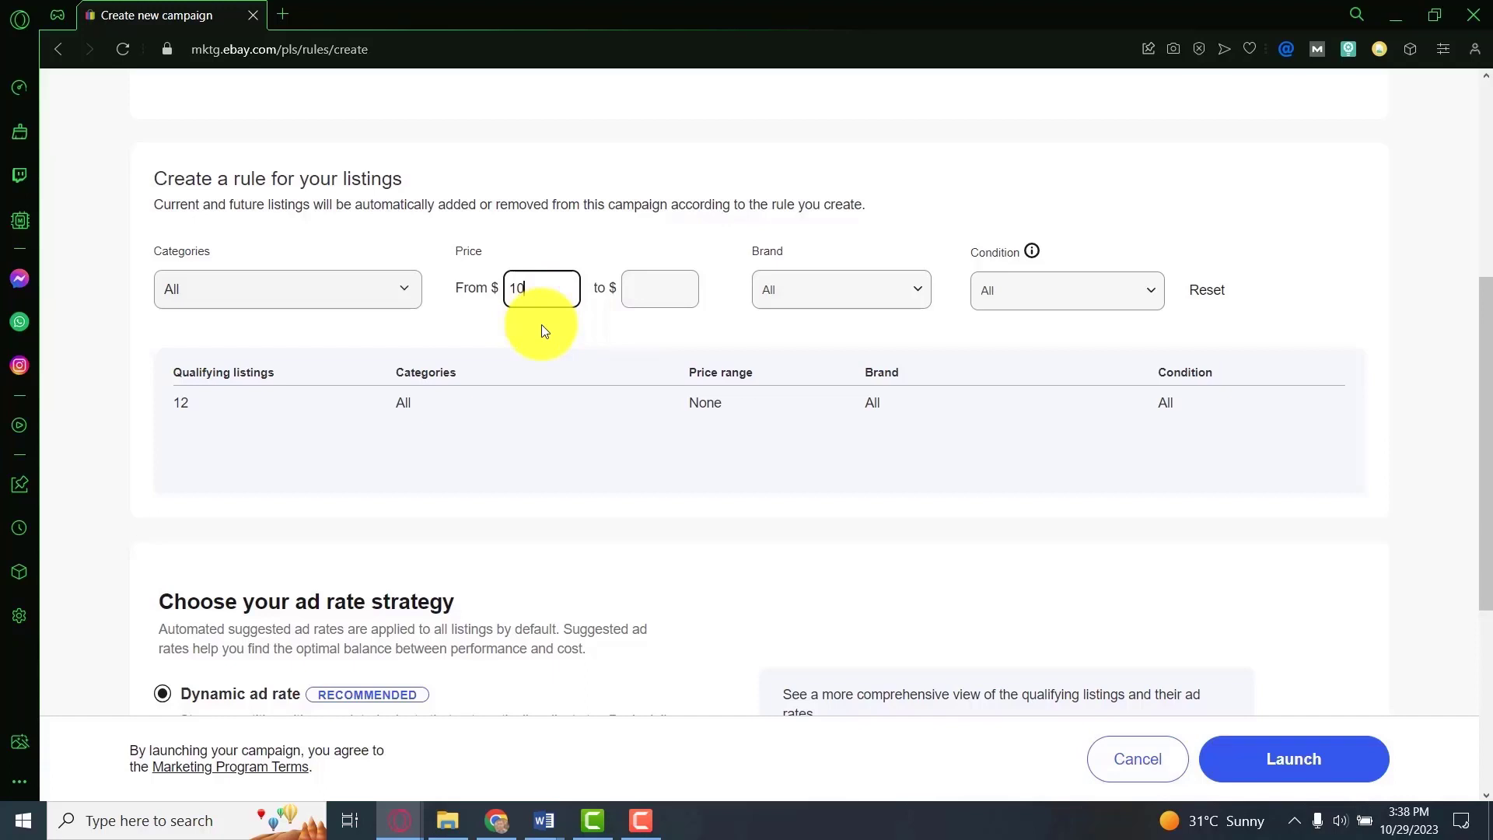
pyautogui.click(657, 287)
pyautogui.write('50')
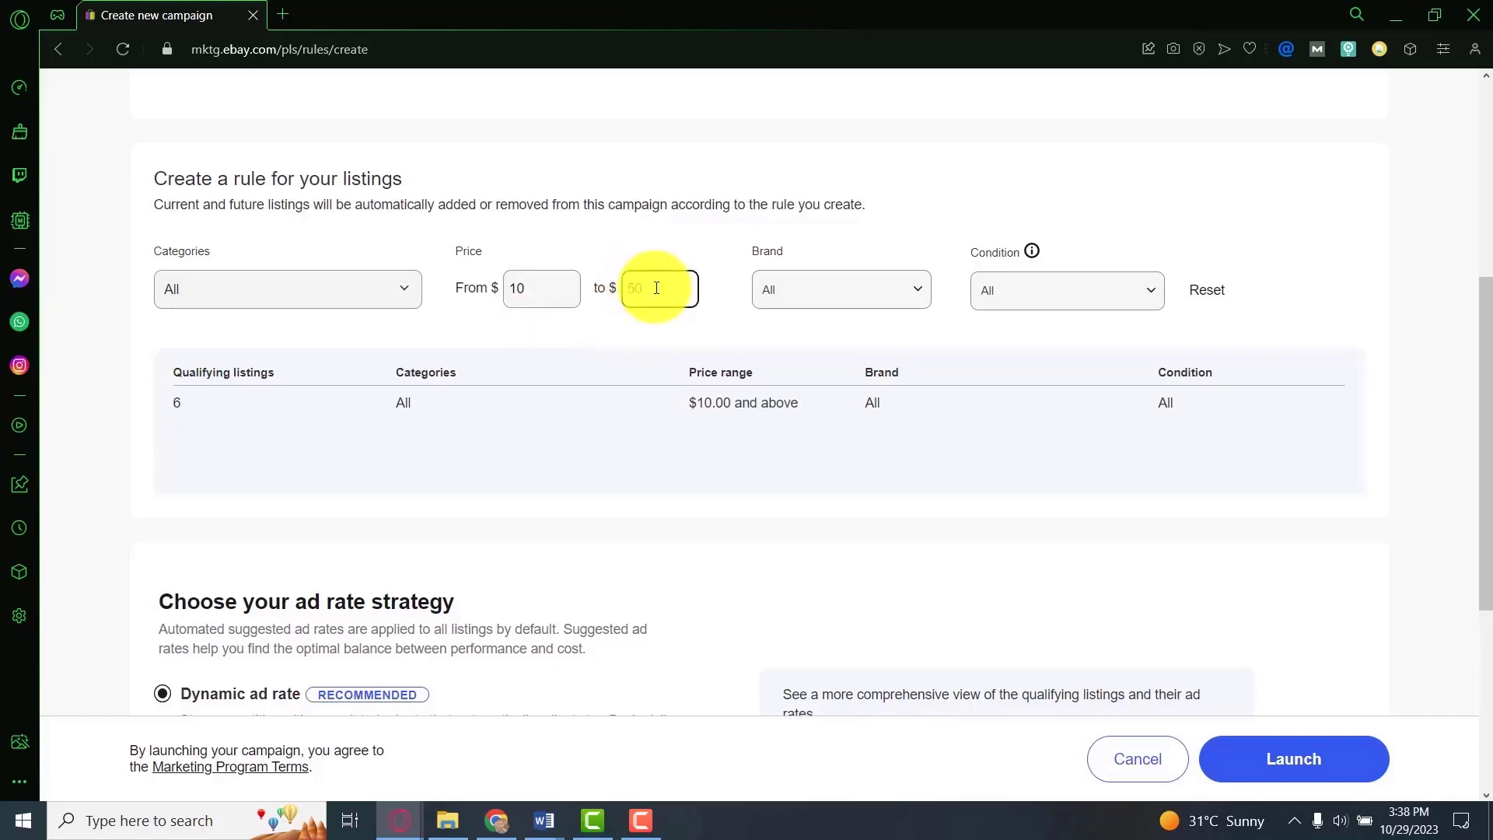
pyautogui.click(801, 329)
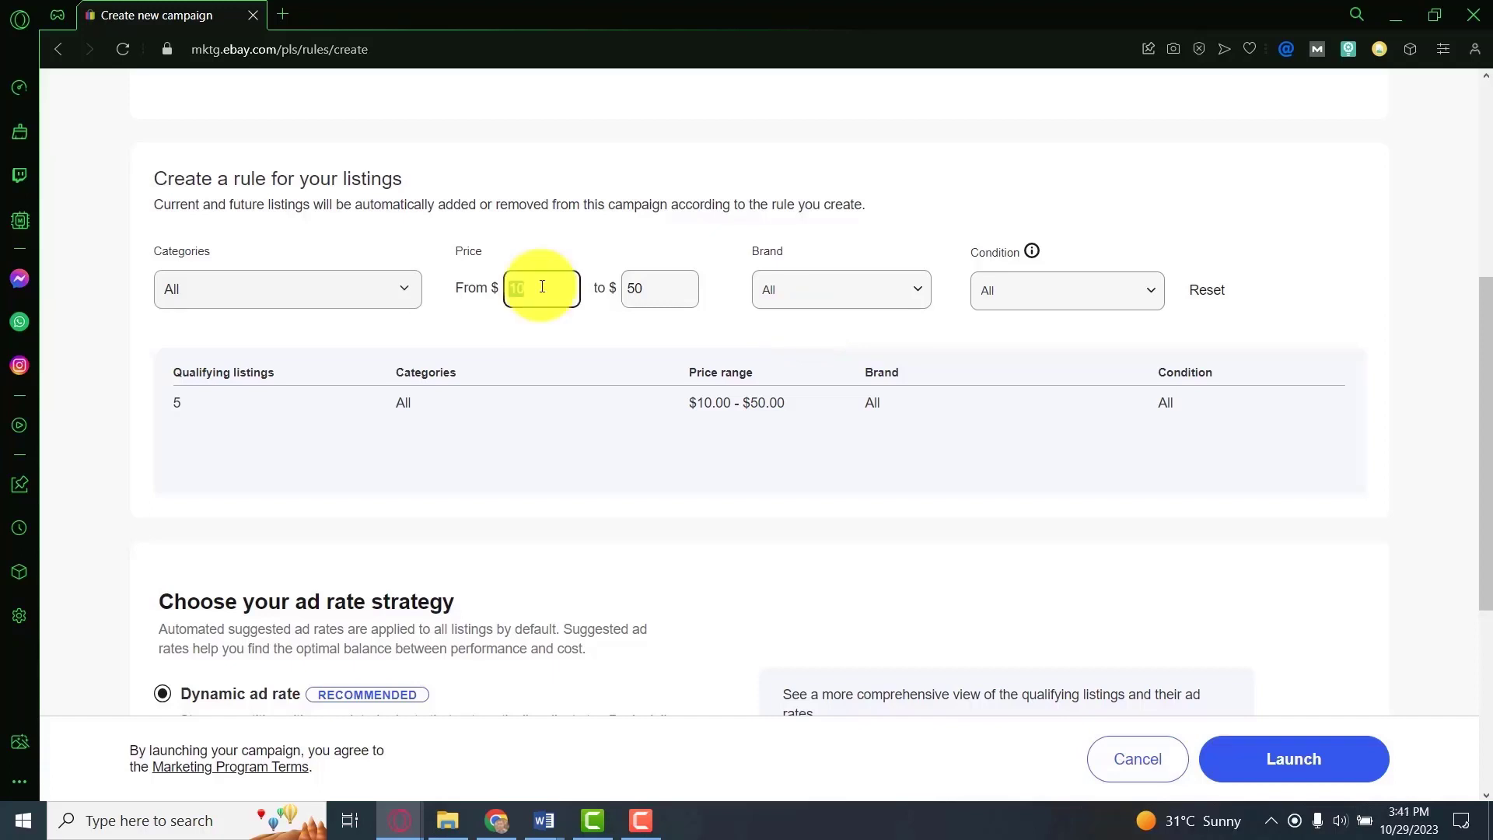
# Clear both the minimum and maximum price of the listing rule
pyautogui.press('BackSpace')
pyautogui.press('BackSpace')
pyautogui.click(651, 307)
pyautogui.press('BackSpace')
pyautogui.press('BackSpace')
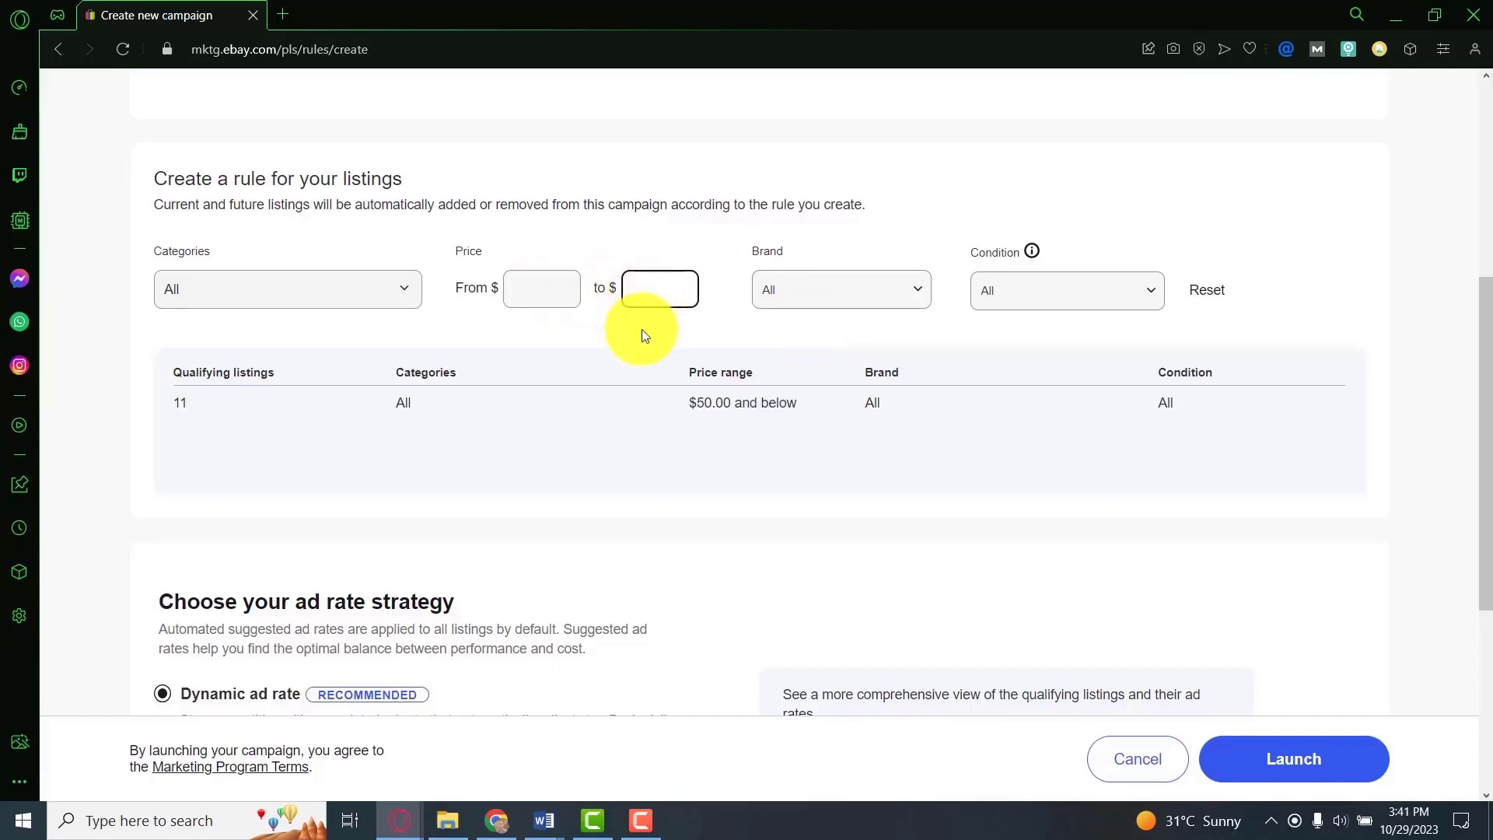
pyautogui.click(685, 401)
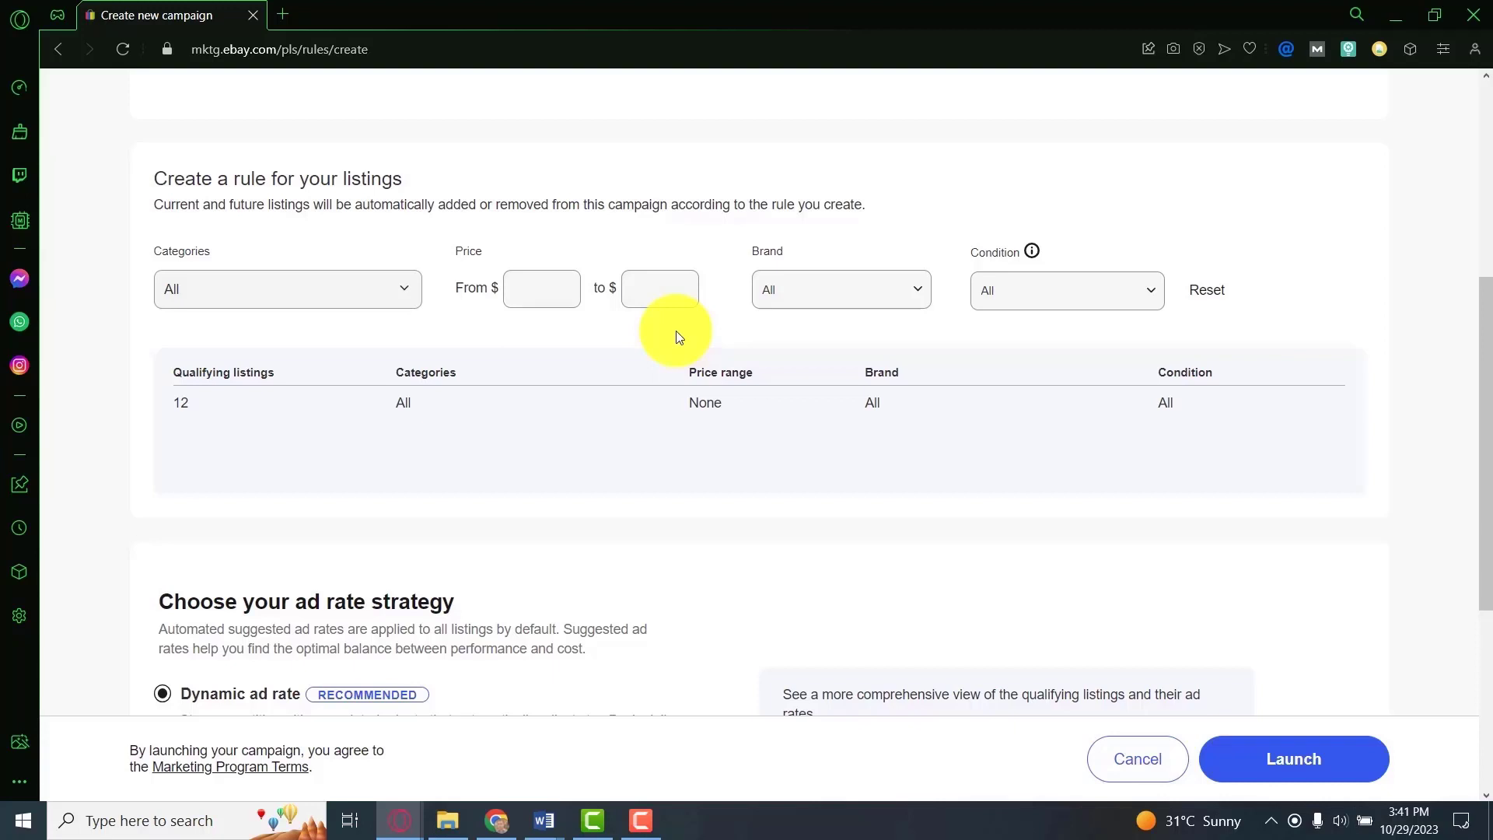
# Try deselecting all brands in the listing rule, and reselect all of them
pyautogui.click(899, 295)
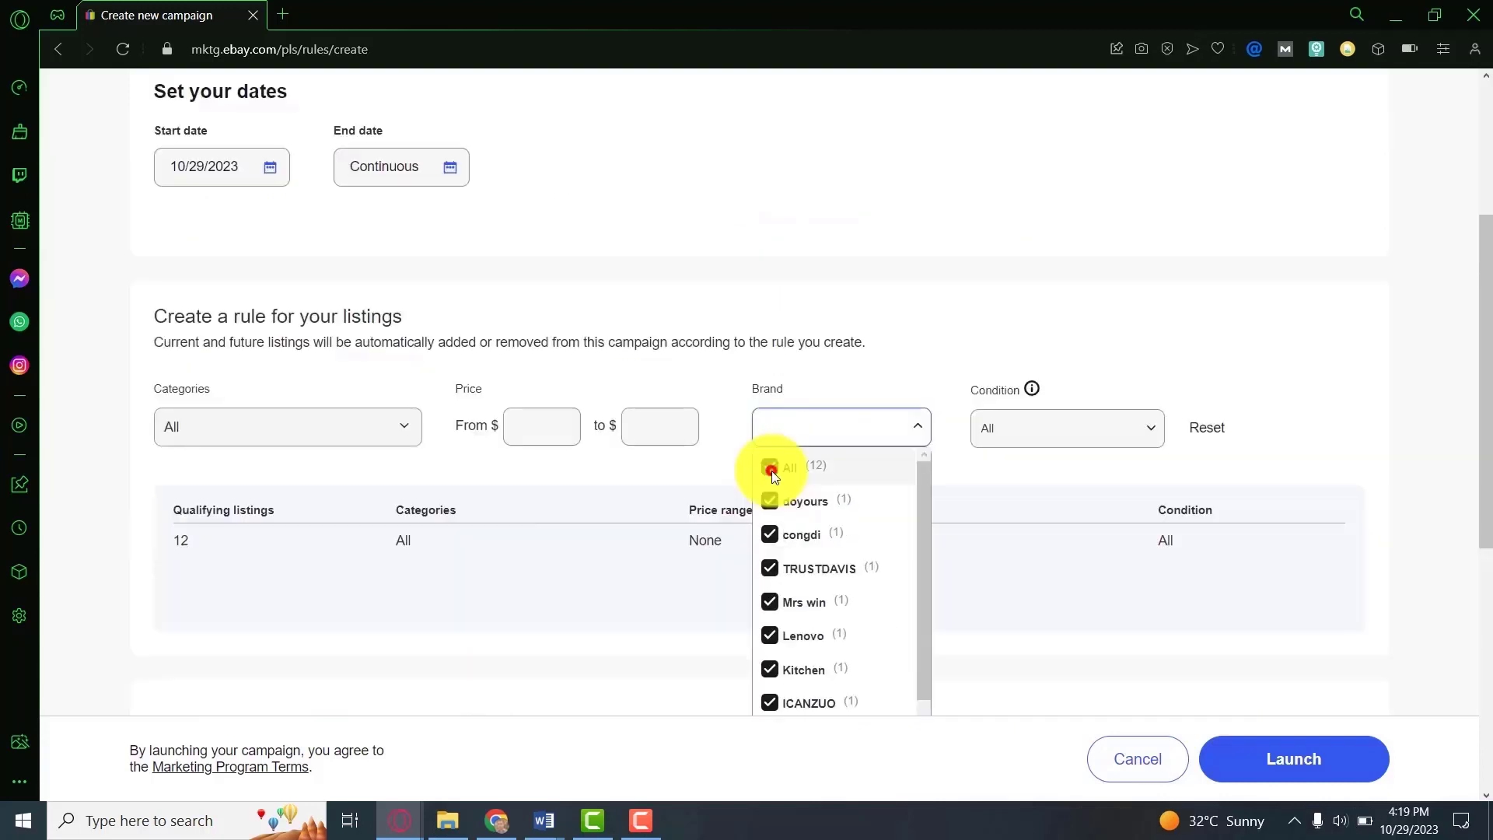
pyautogui.click(771, 469)
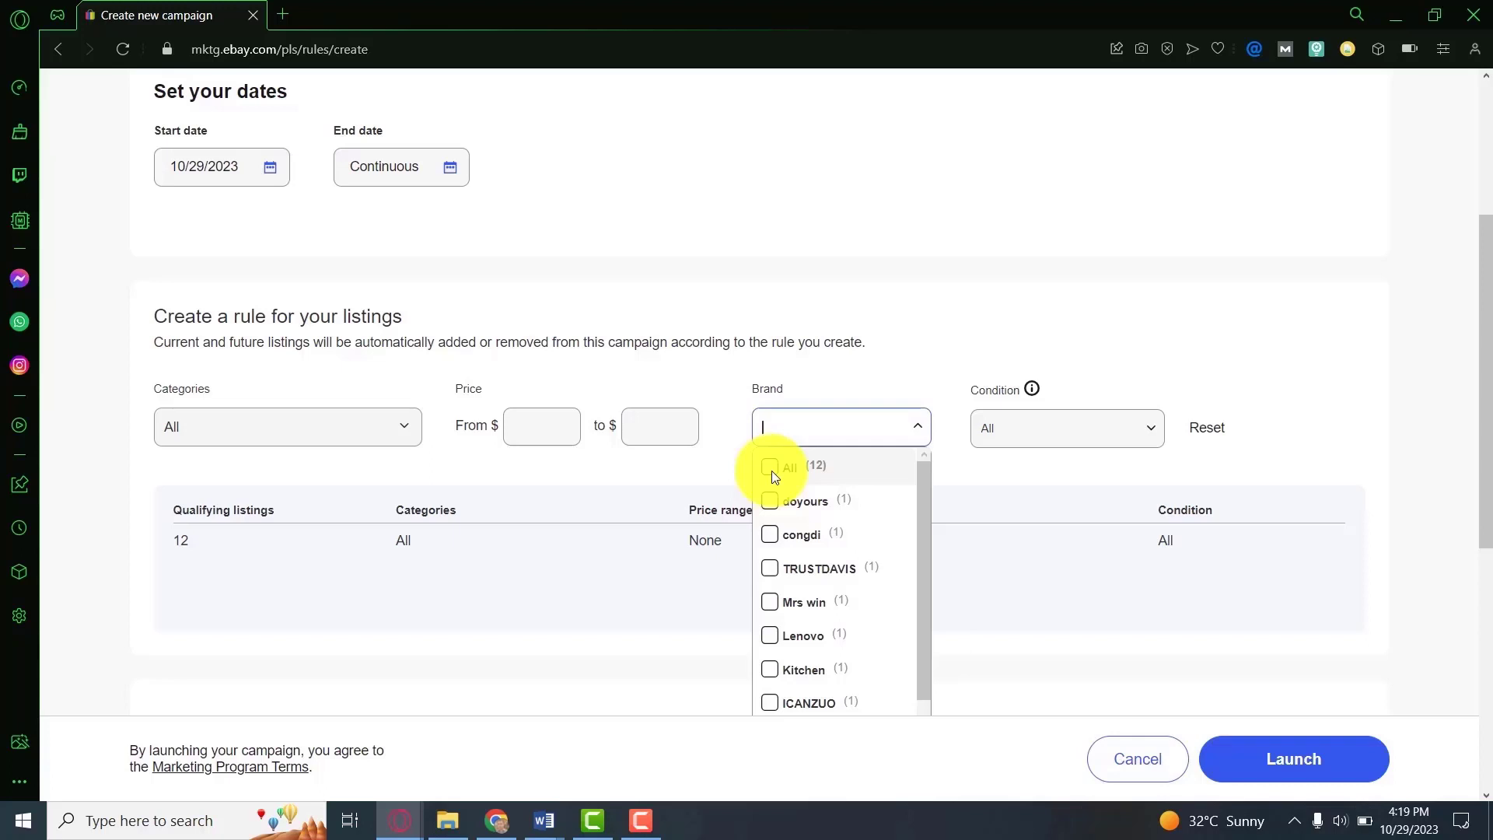
pyautogui.click(771, 468)
pyautogui.click(982, 512)
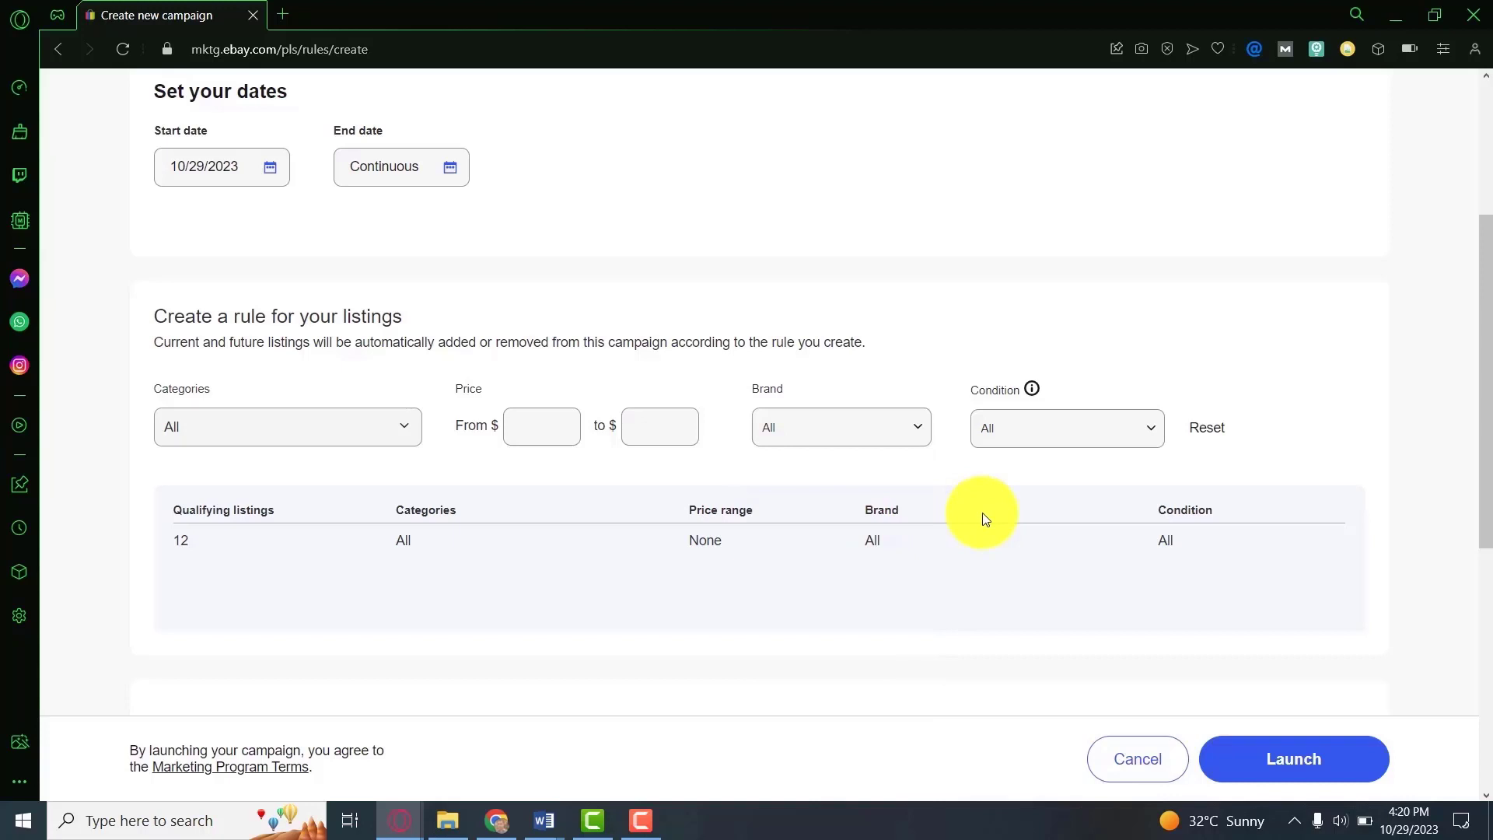
# Restrict the listing rule's item condition to New only
pyautogui.click(1014, 429)
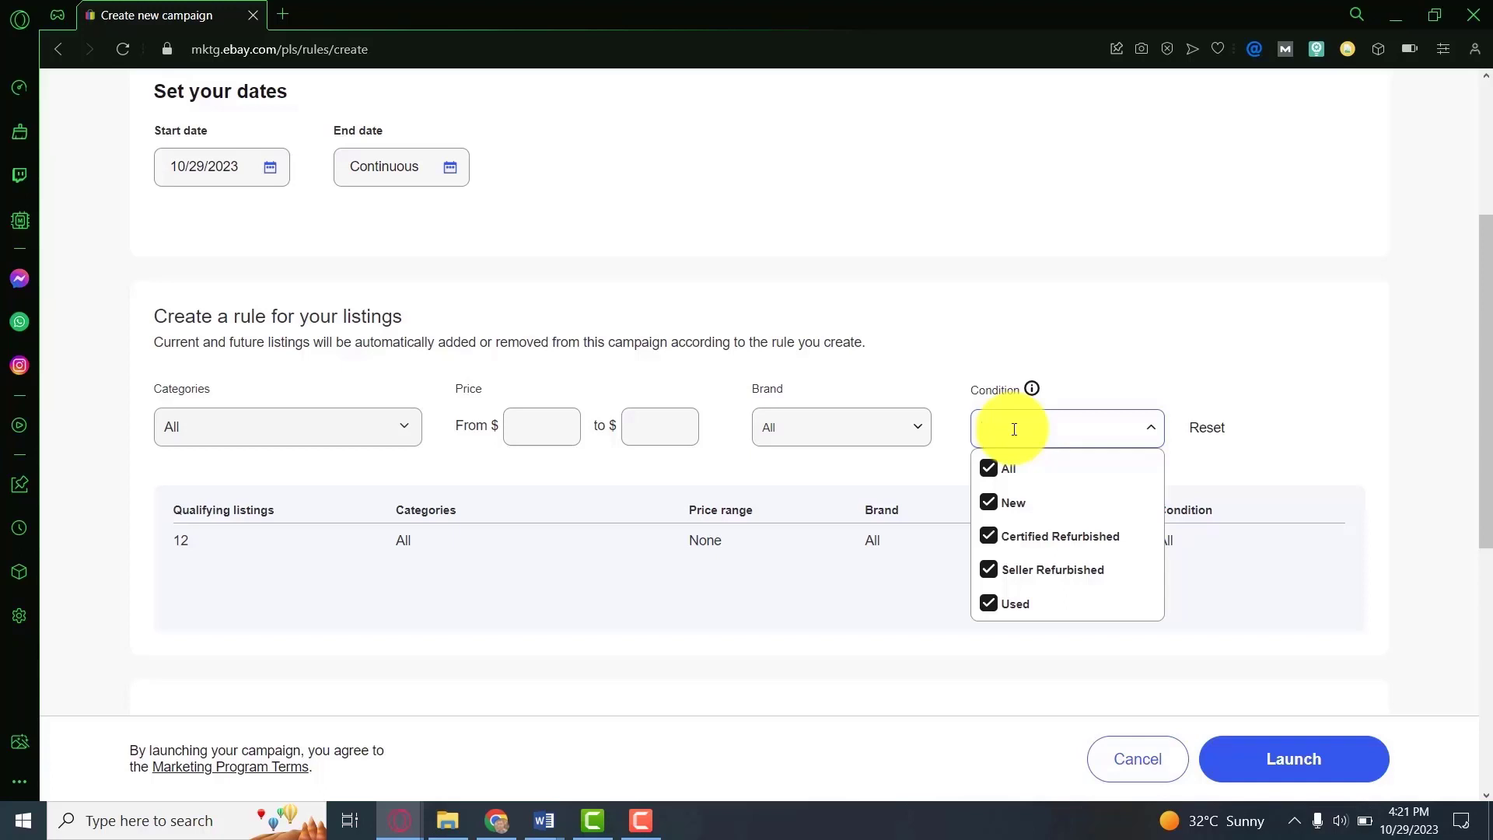
pyautogui.click(990, 470)
pyautogui.click(988, 502)
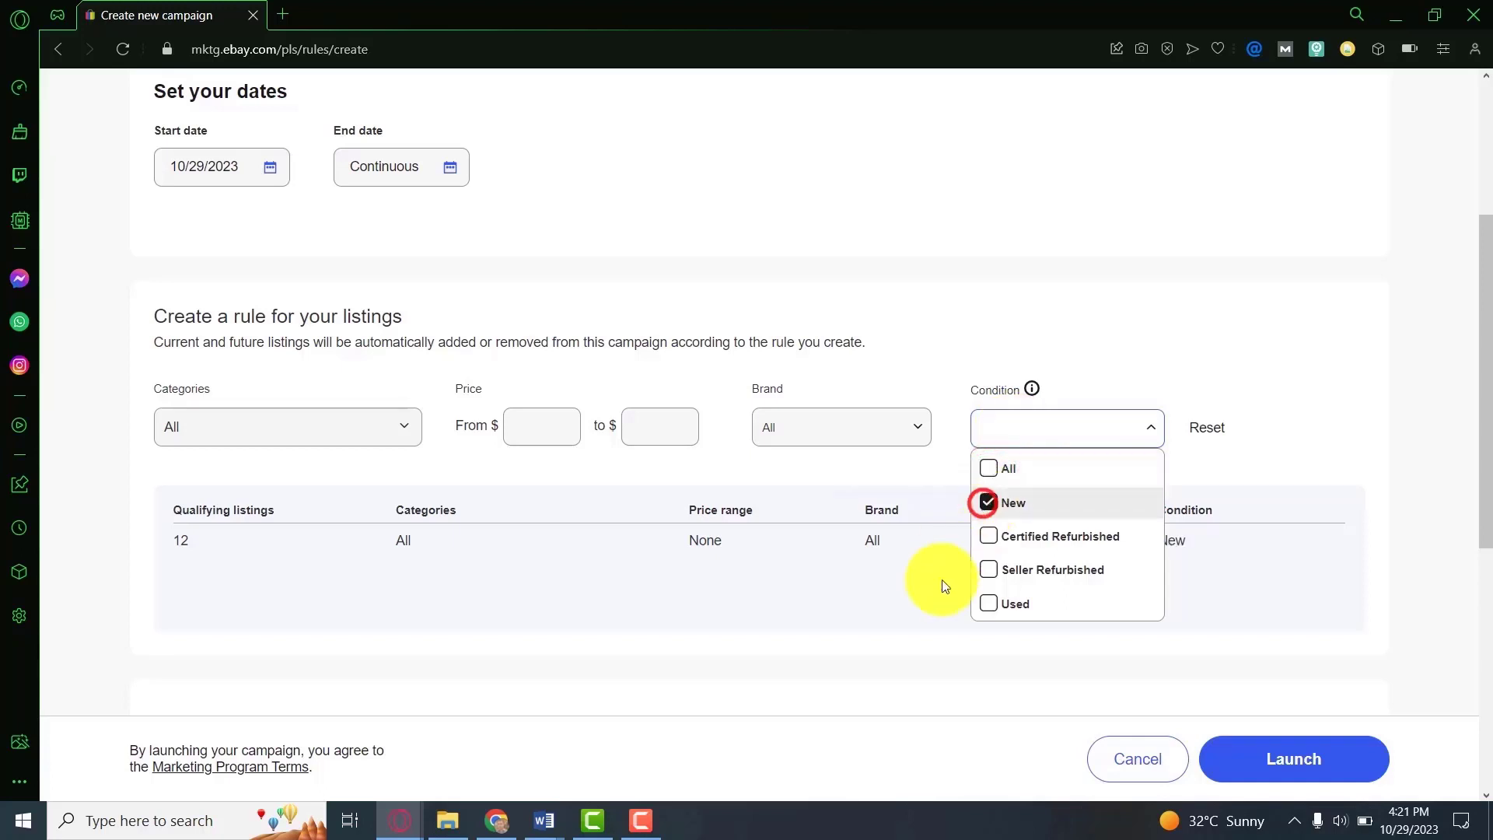
pyautogui.click(937, 601)
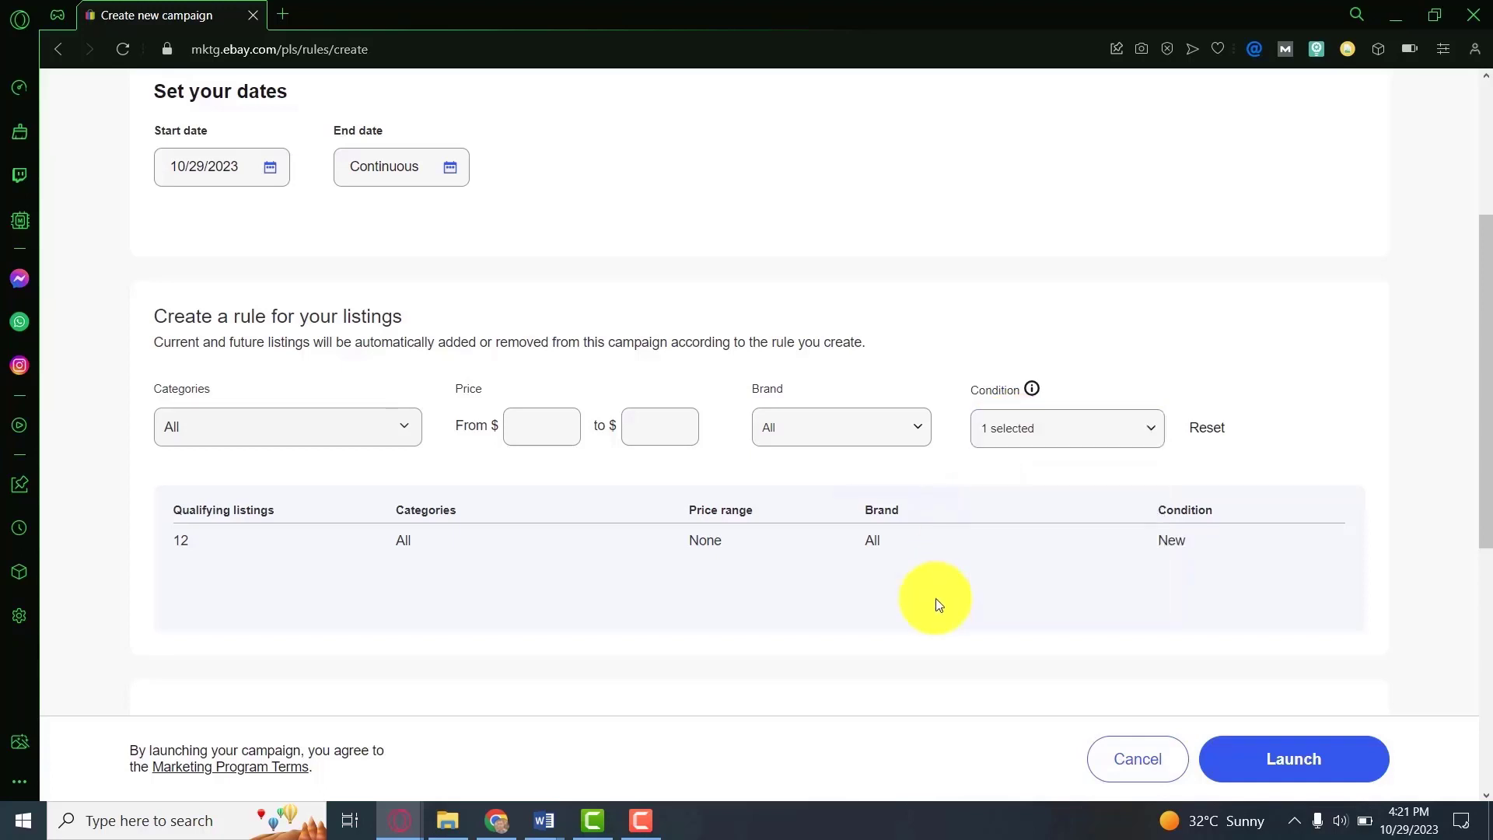
# Choose the fixed ad rate as the campaign's ad rate strategy
pyautogui.scroll(-4, 926, 551)
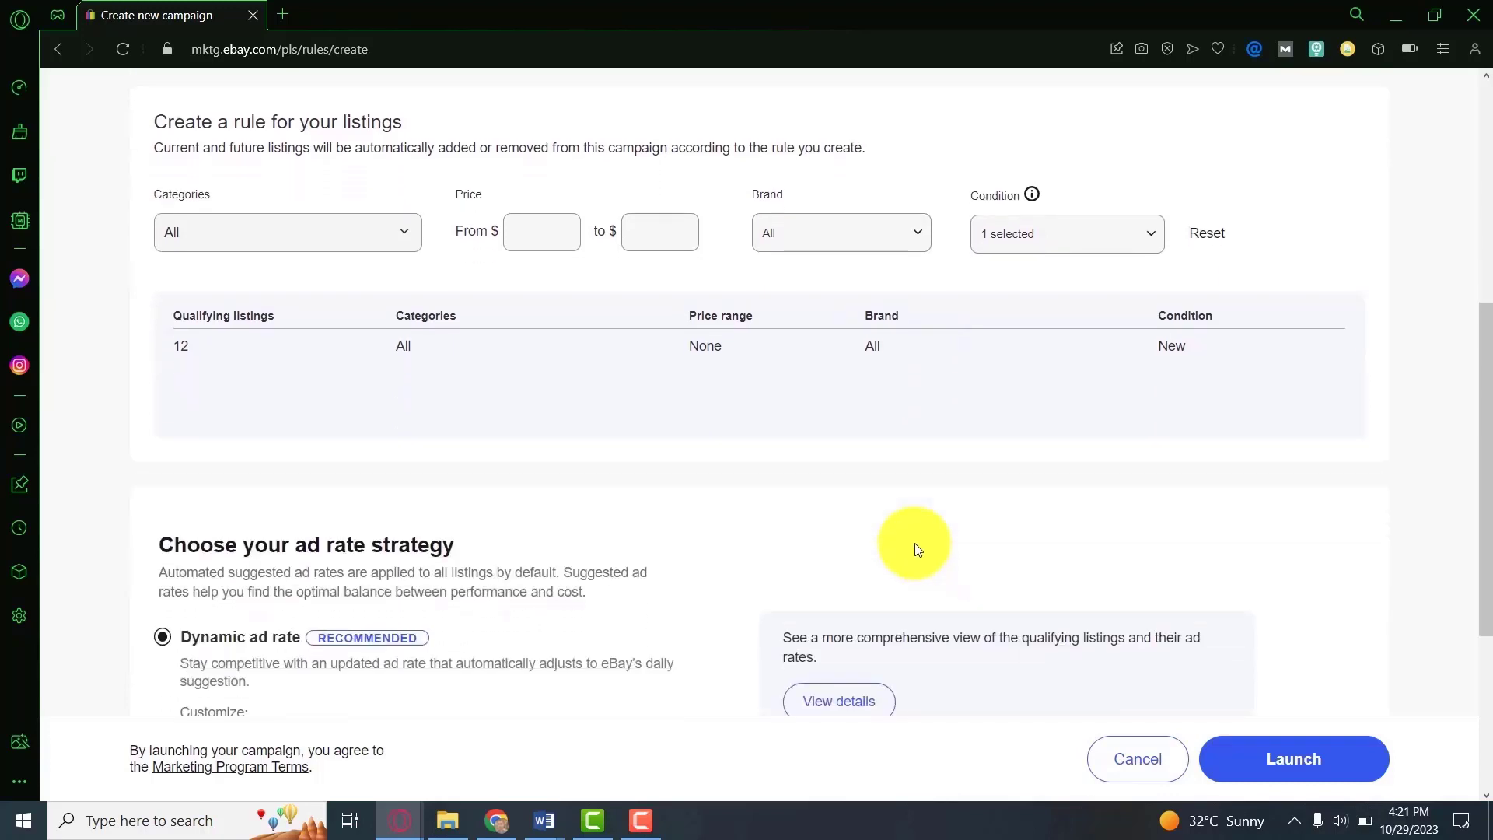
pyautogui.scroll(-3, 916, 548)
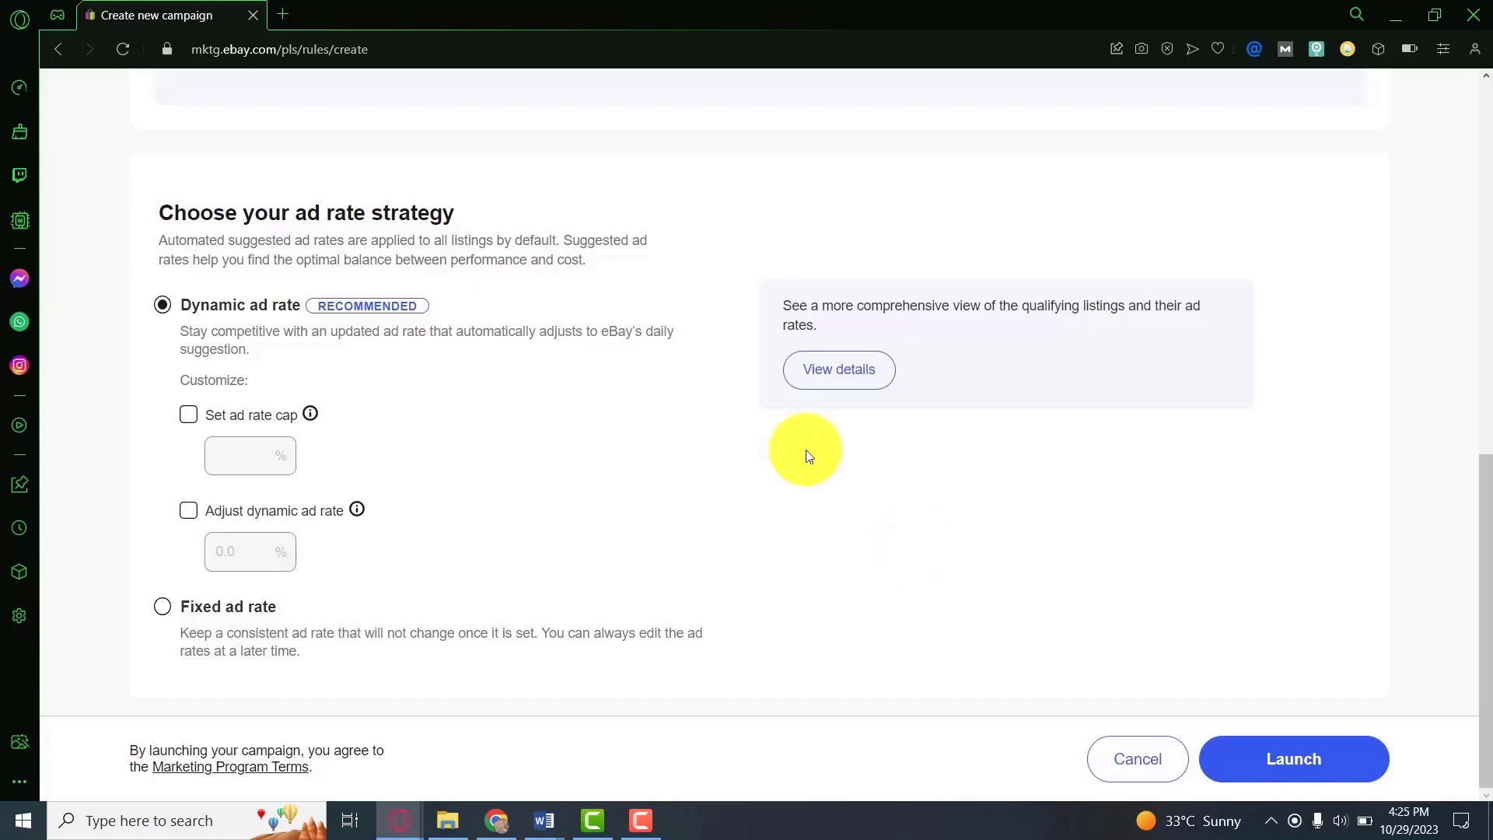
pyautogui.click(159, 605)
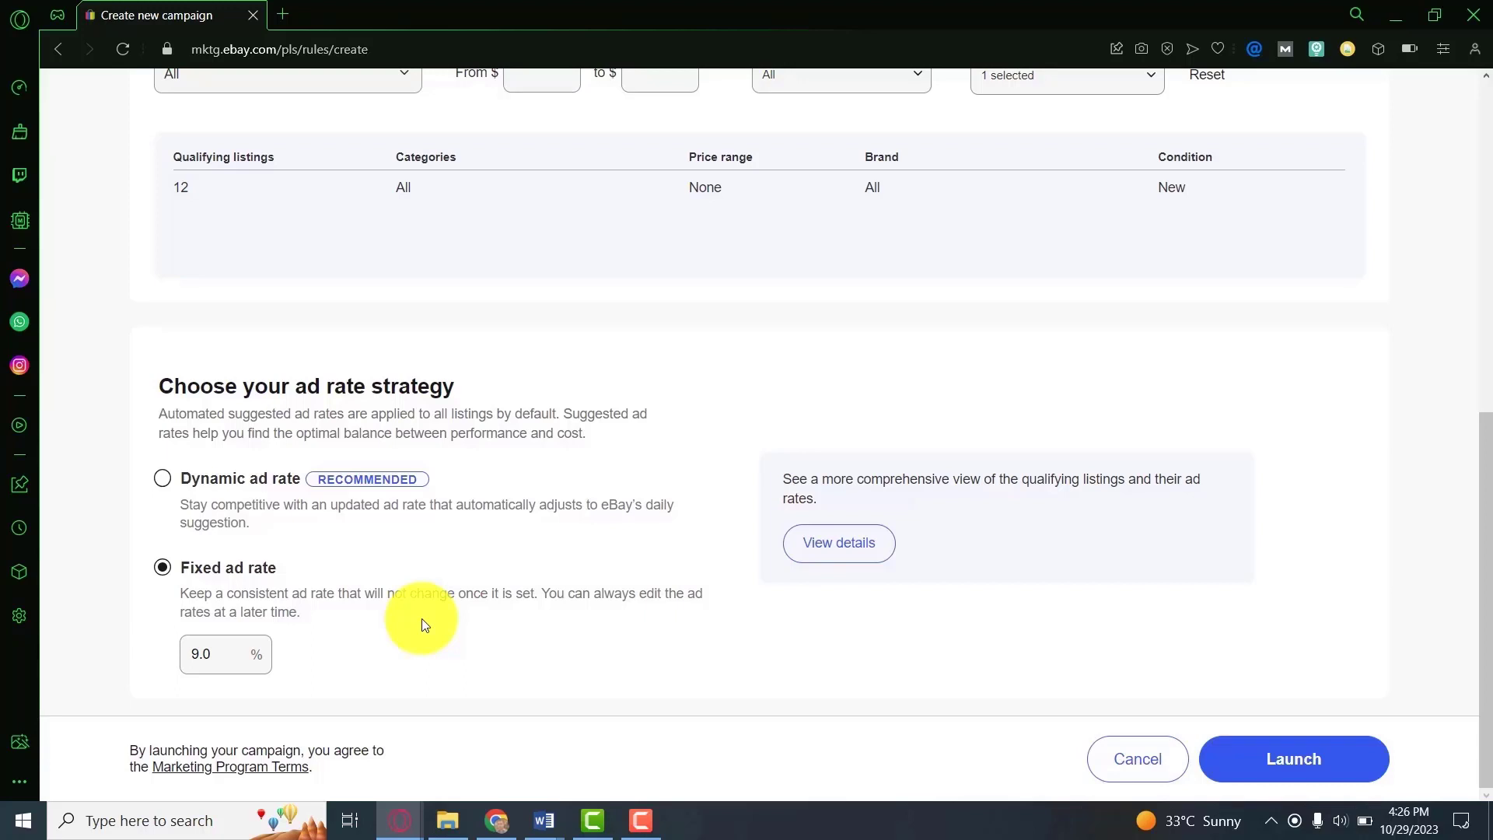
# Set the fixed ad rate to 10% and review the detailed list of qualifying listings and their ad rates
pyautogui.click(204, 655)
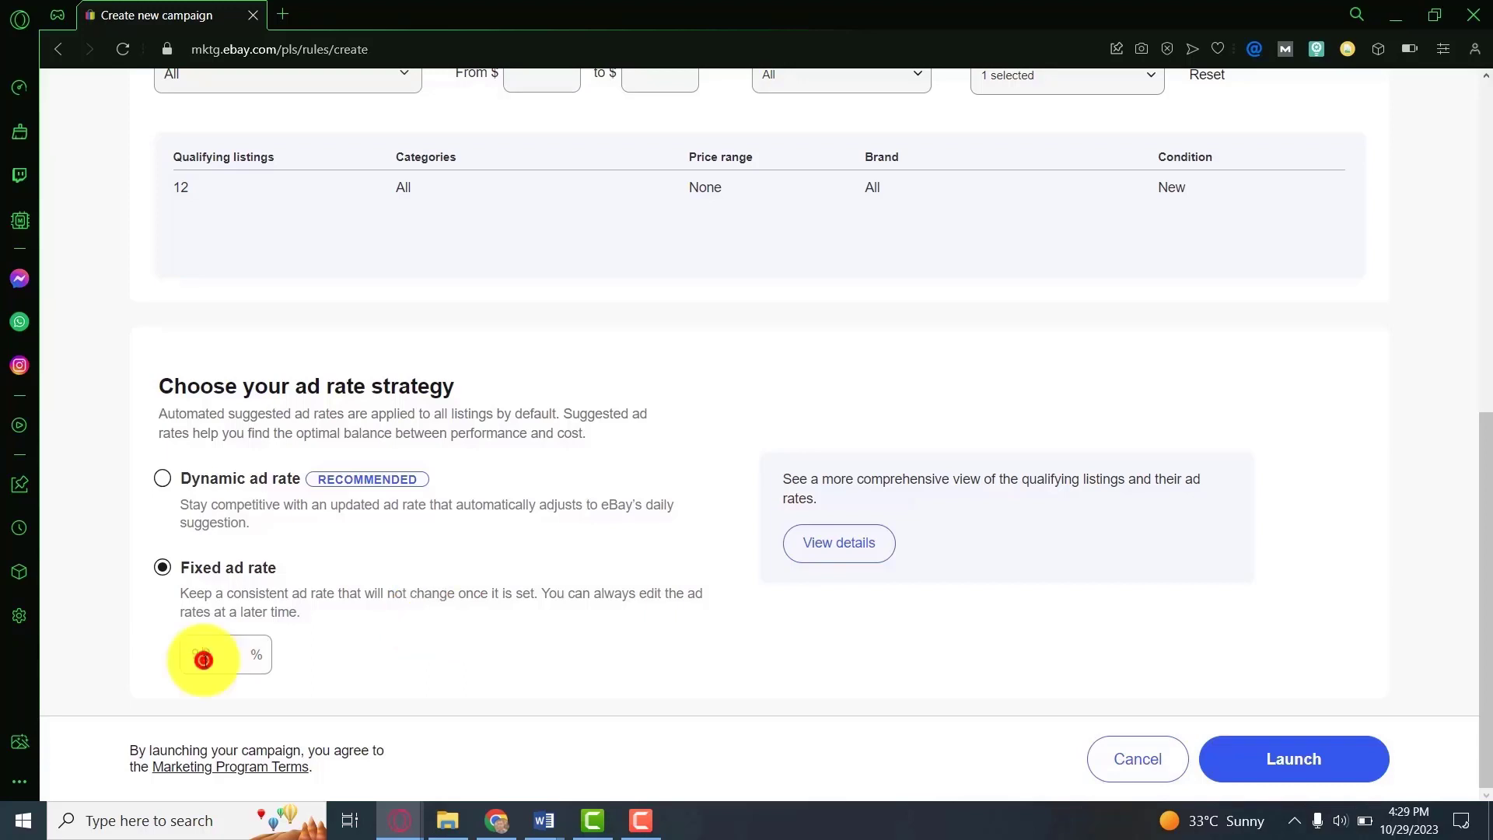
pyautogui.write('10.0')
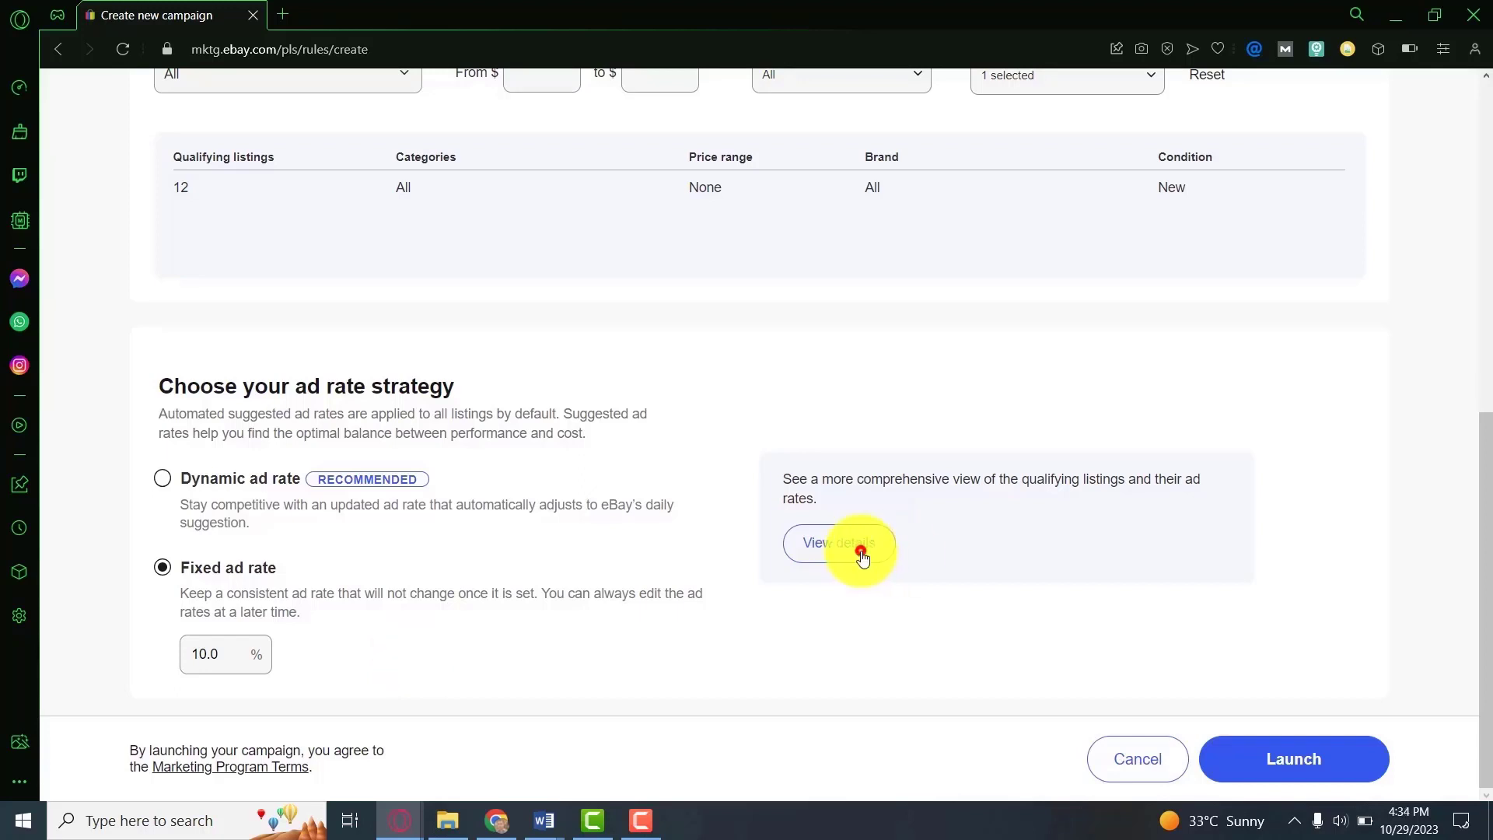
pyautogui.click(857, 552)
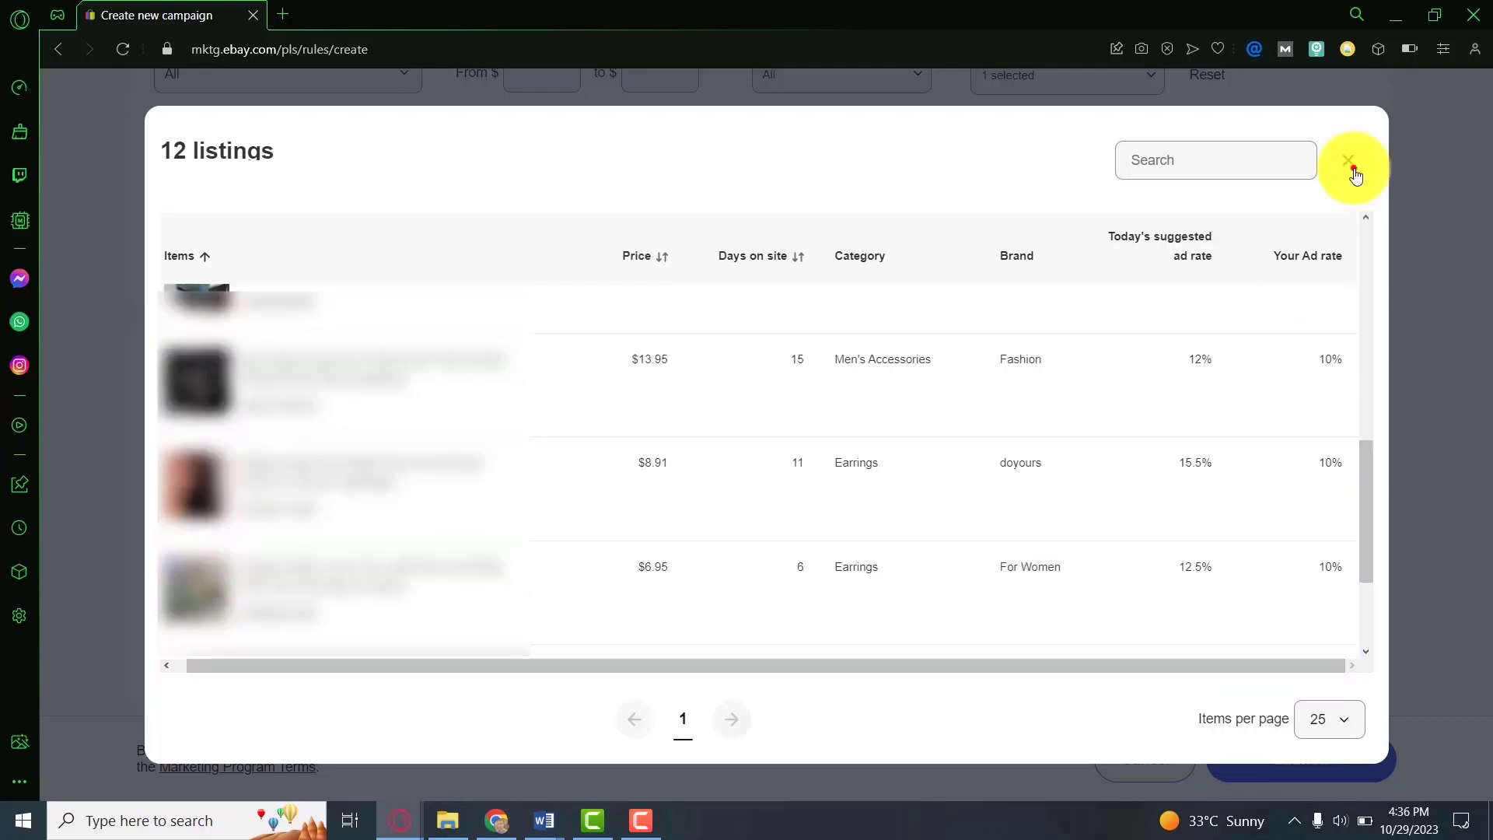
pyautogui.click(1349, 160)
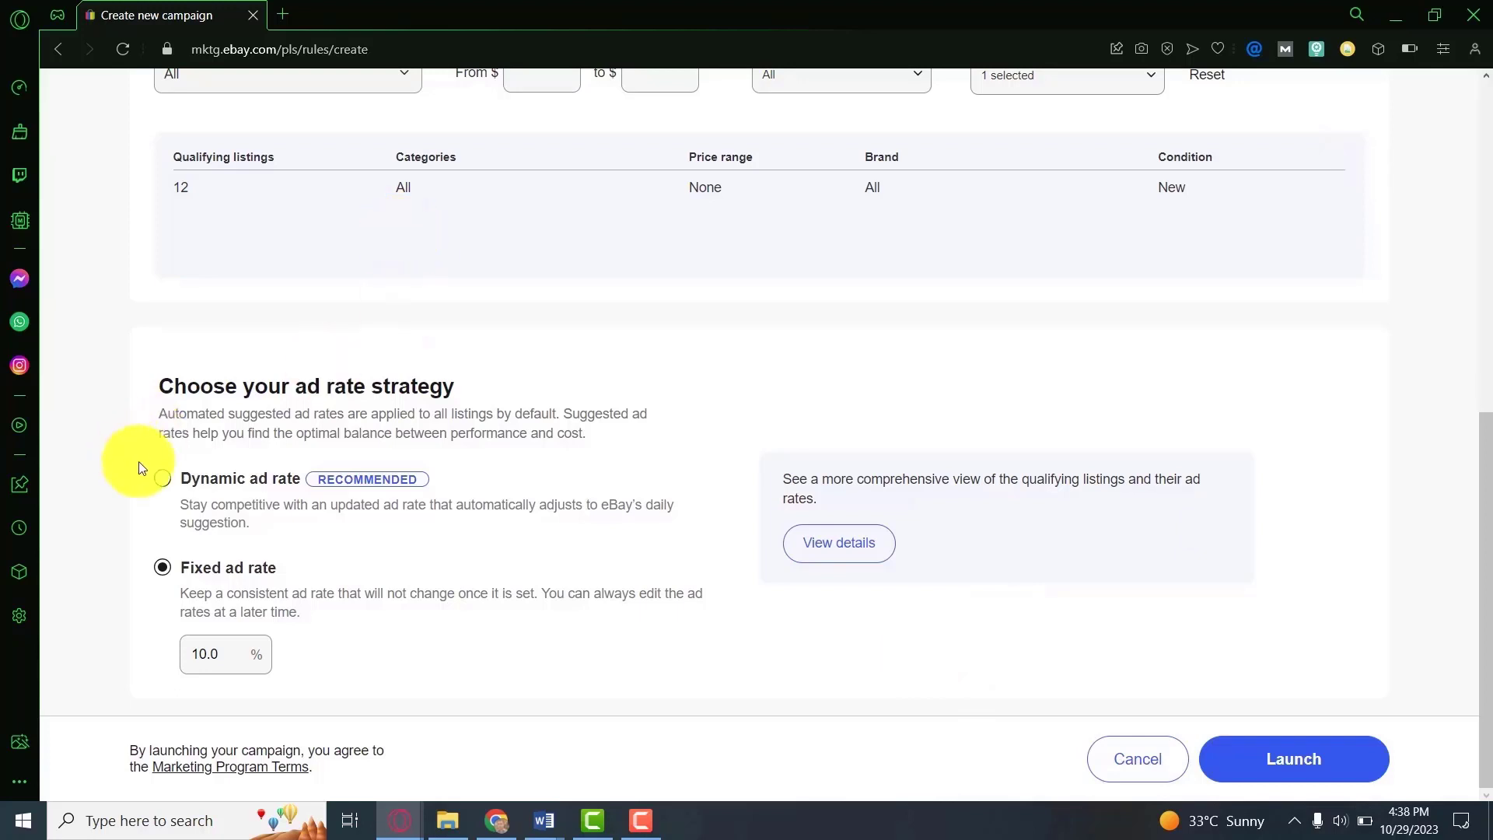
# Switch the ad rate strategy to the dynamic ad rate and review the ad rates of all qualifying listings
pyautogui.click(162, 479)
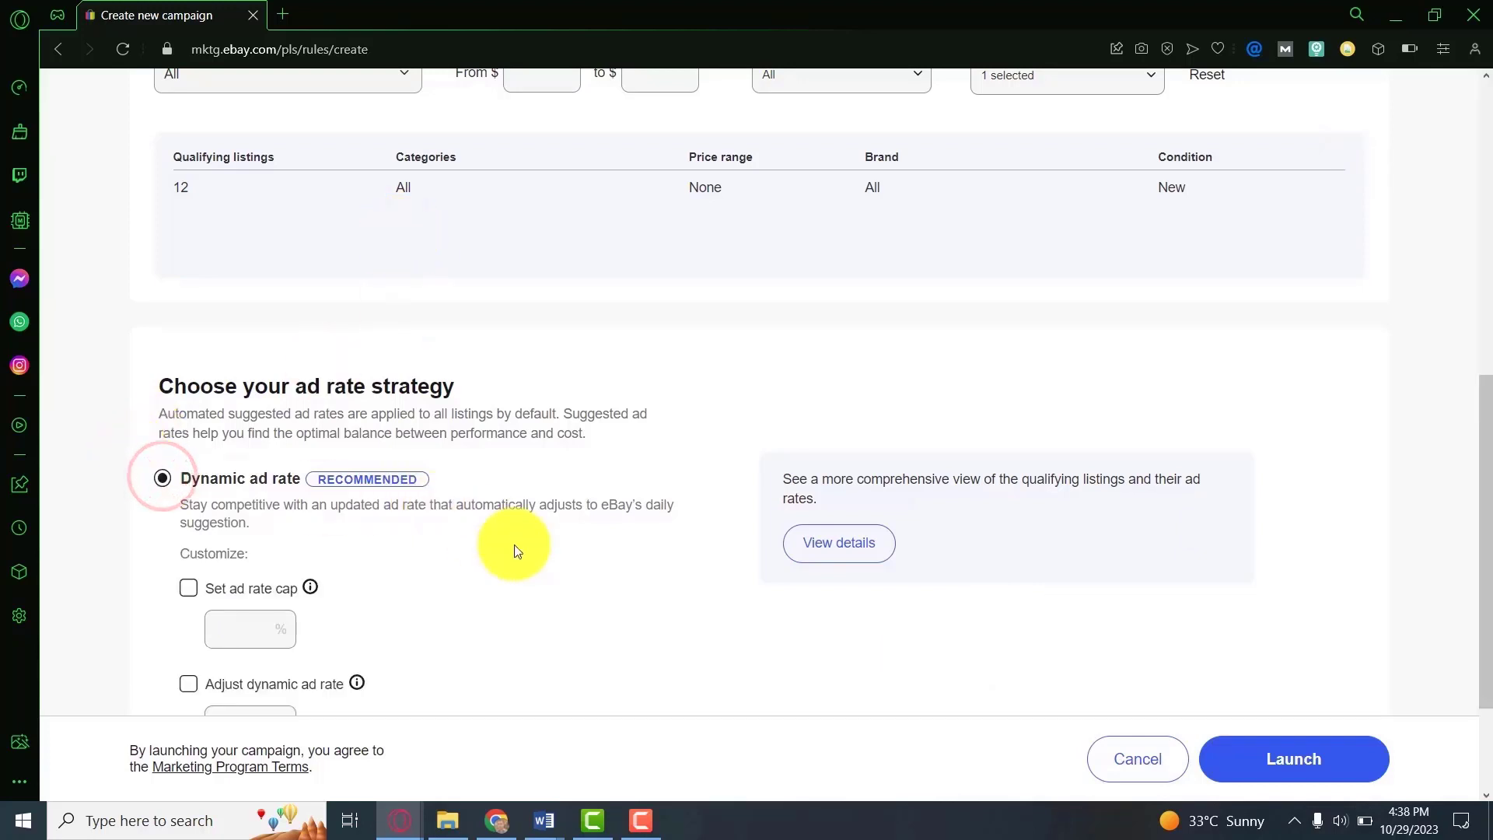
pyautogui.scroll(-1, 515, 550)
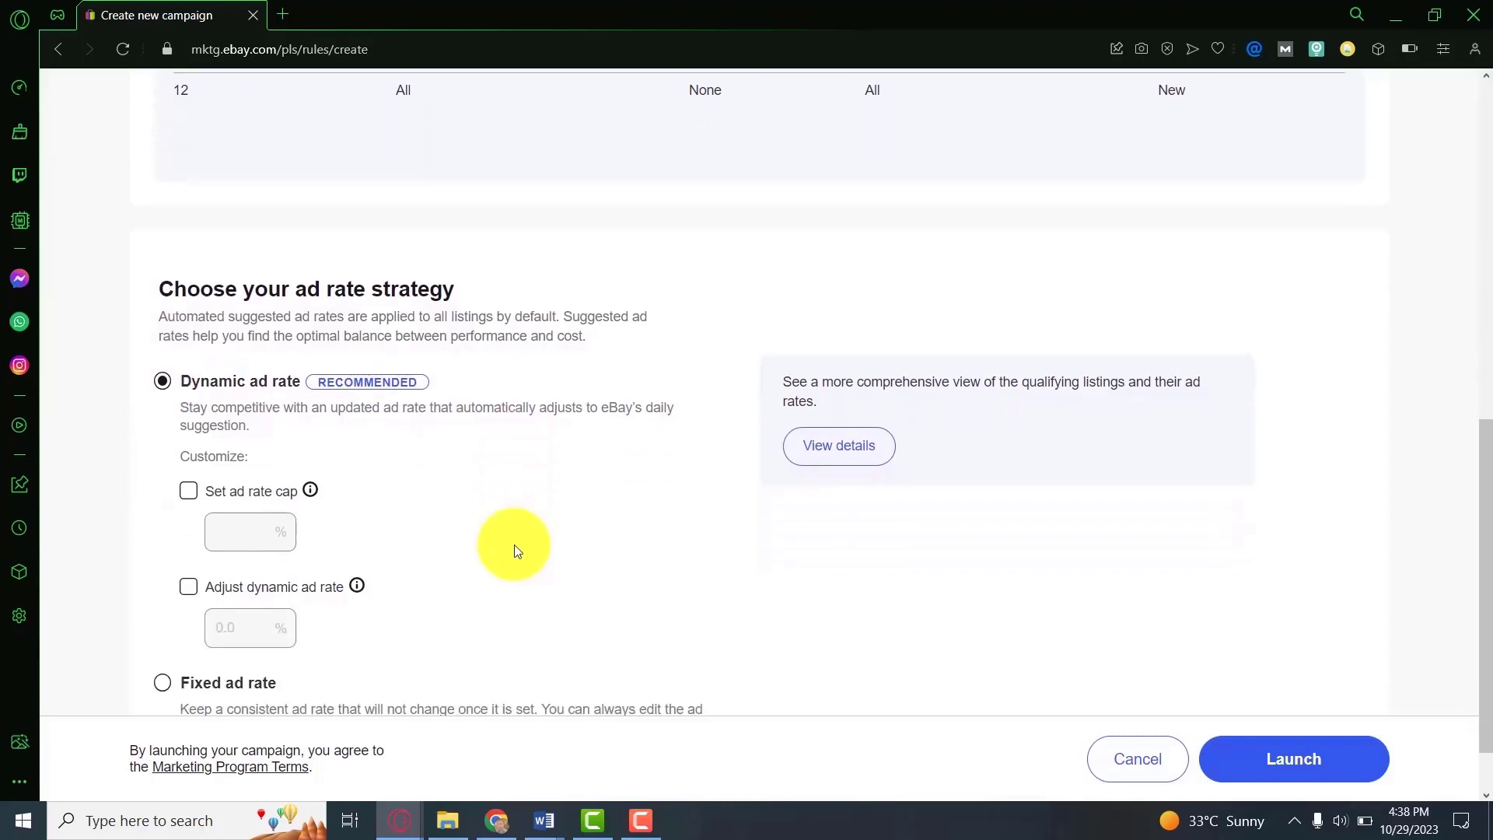
pyautogui.scroll(-1, 515, 551)
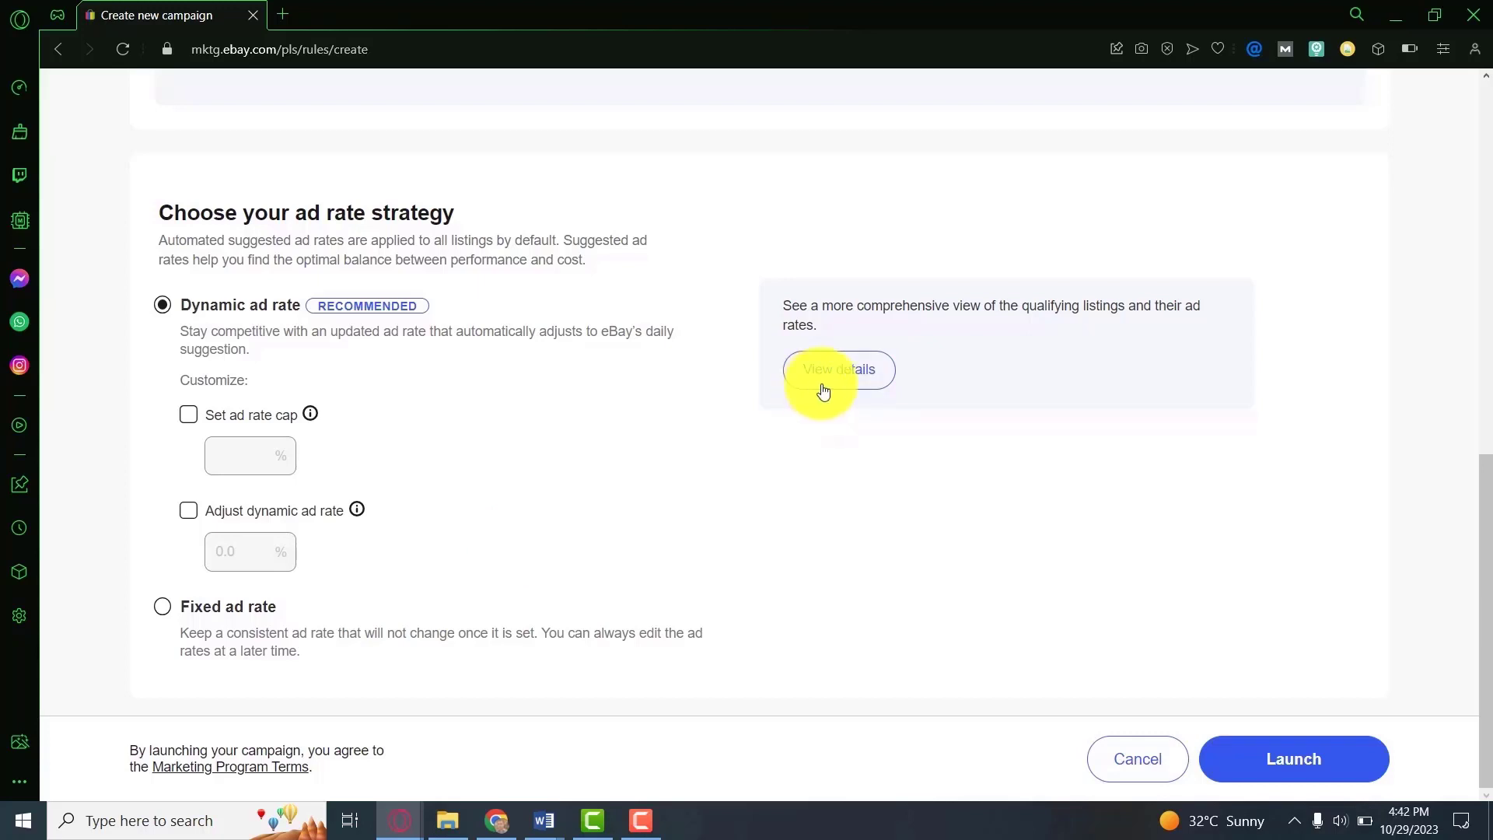
pyautogui.click(819, 382)
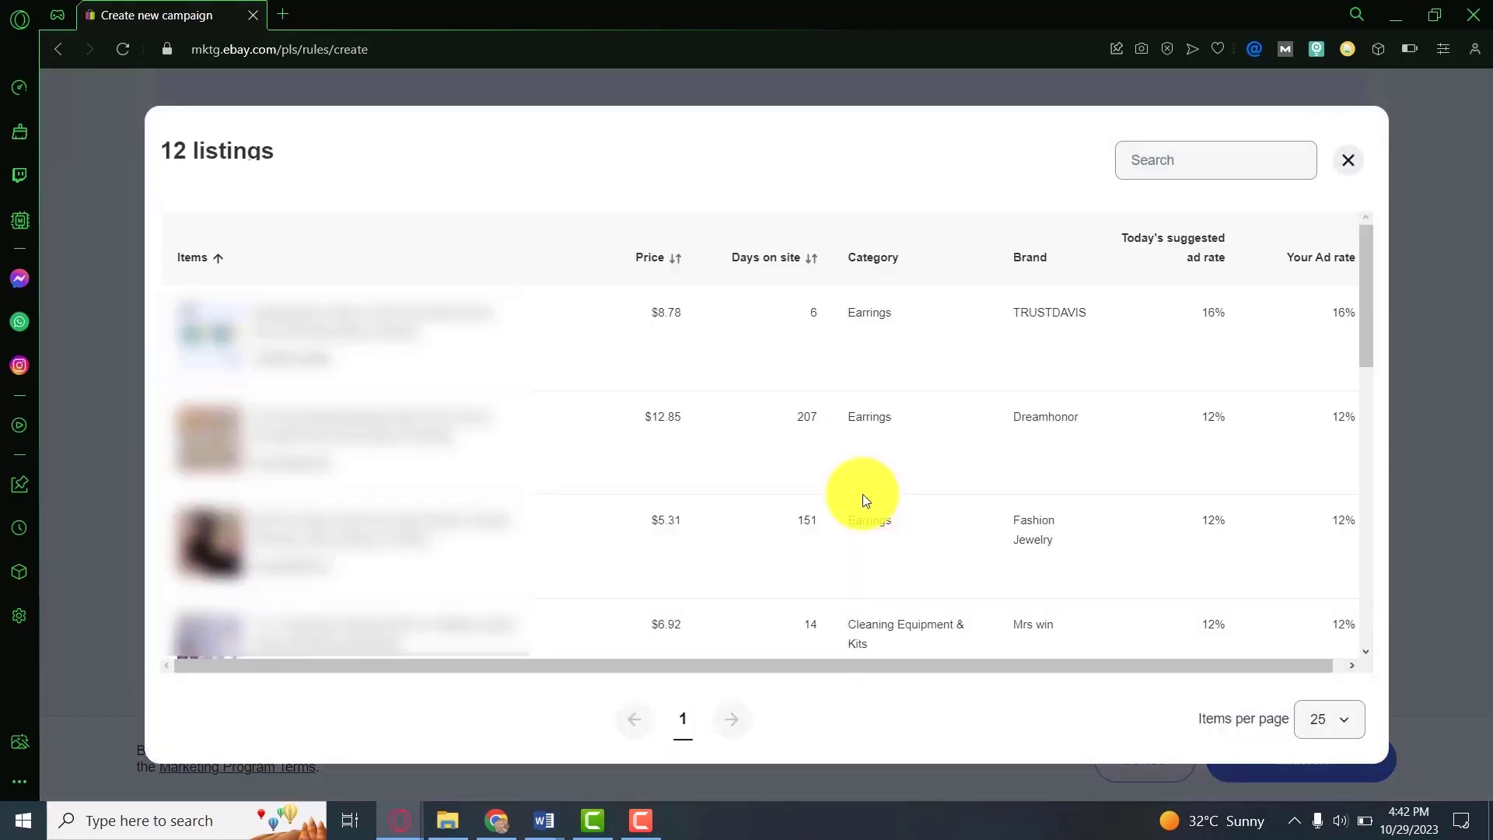
pyautogui.moveTo(1173, 661); pyautogui.dragTo(1261, 663)
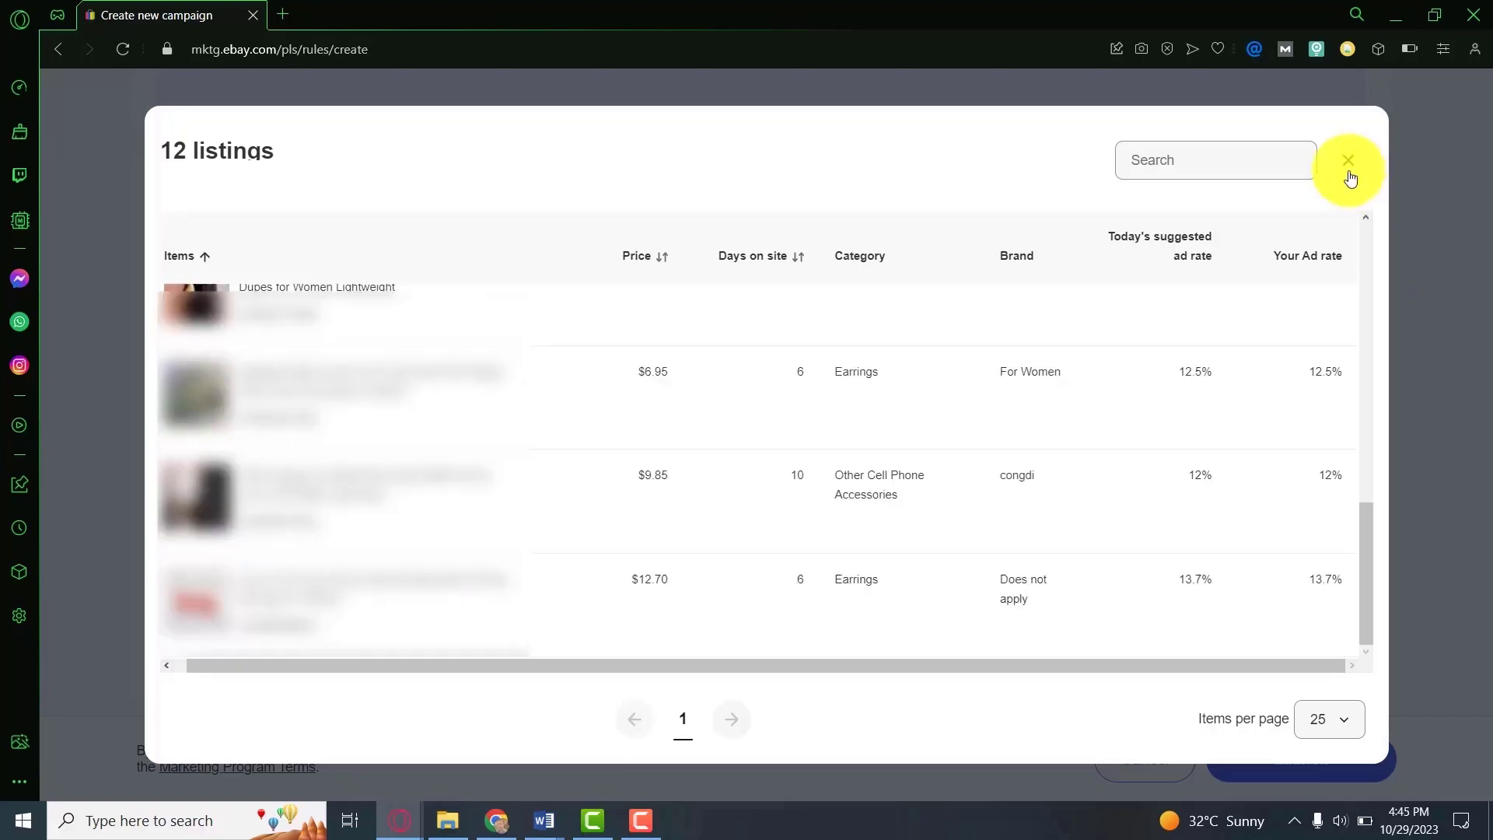
pyautogui.click(1348, 160)
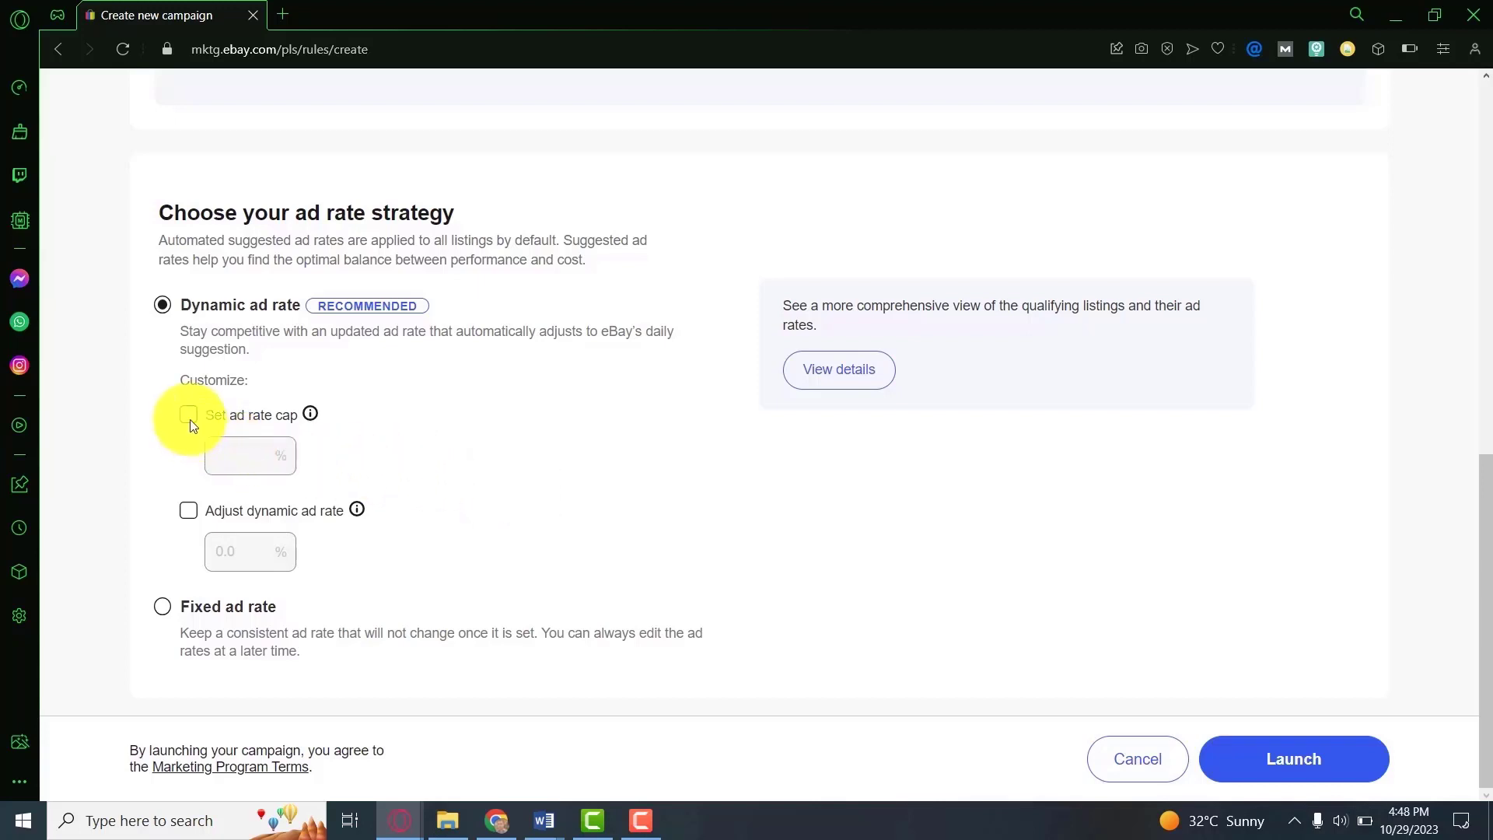
# Enable the ad rate cap for the dynamic strategy and set it to 20%
pyautogui.click(189, 417)
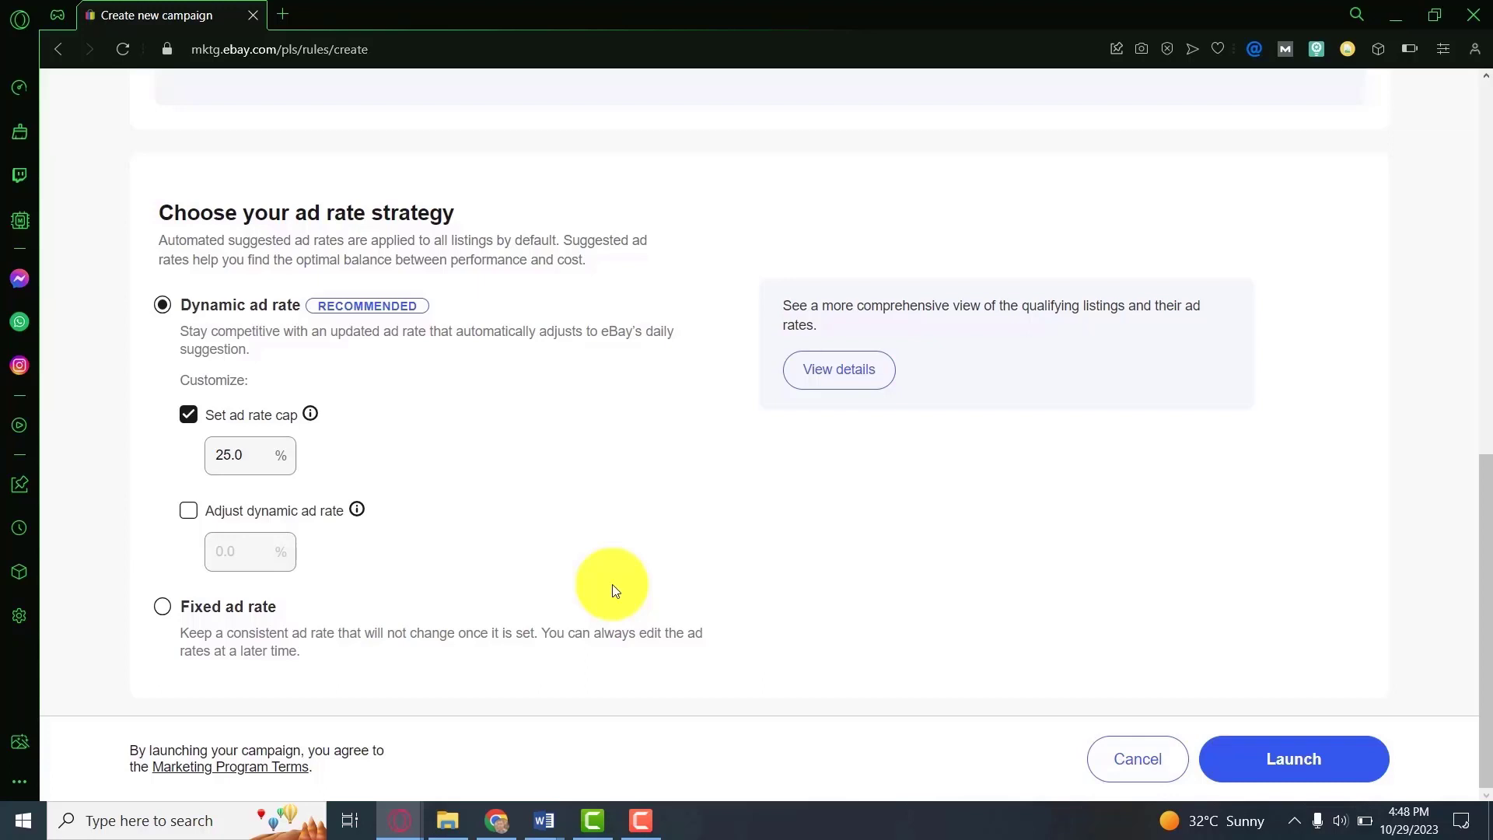
pyautogui.doubleClick(233, 455)
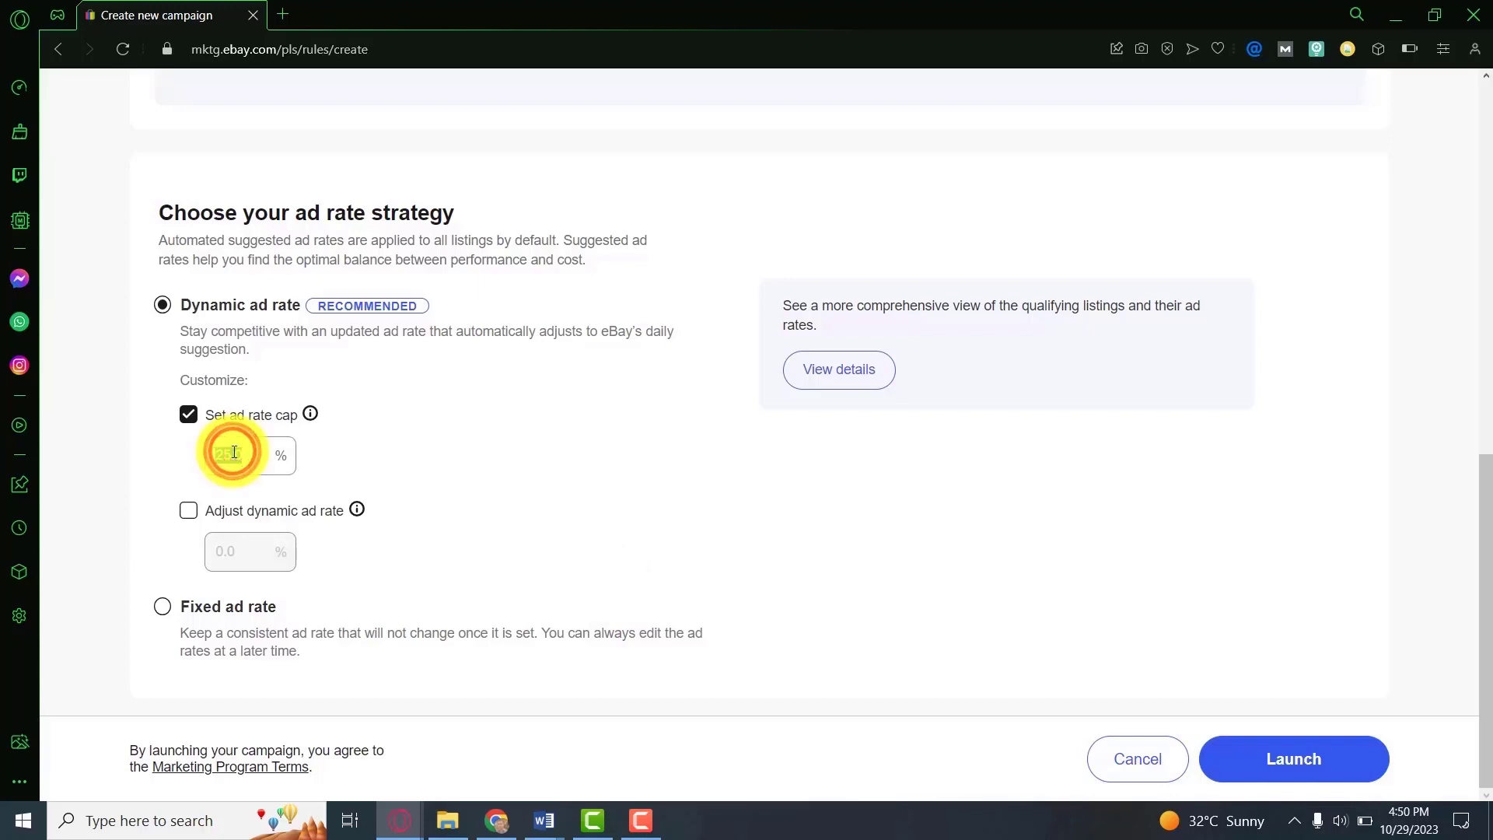
pyautogui.write('20')
pyautogui.click(375, 477)
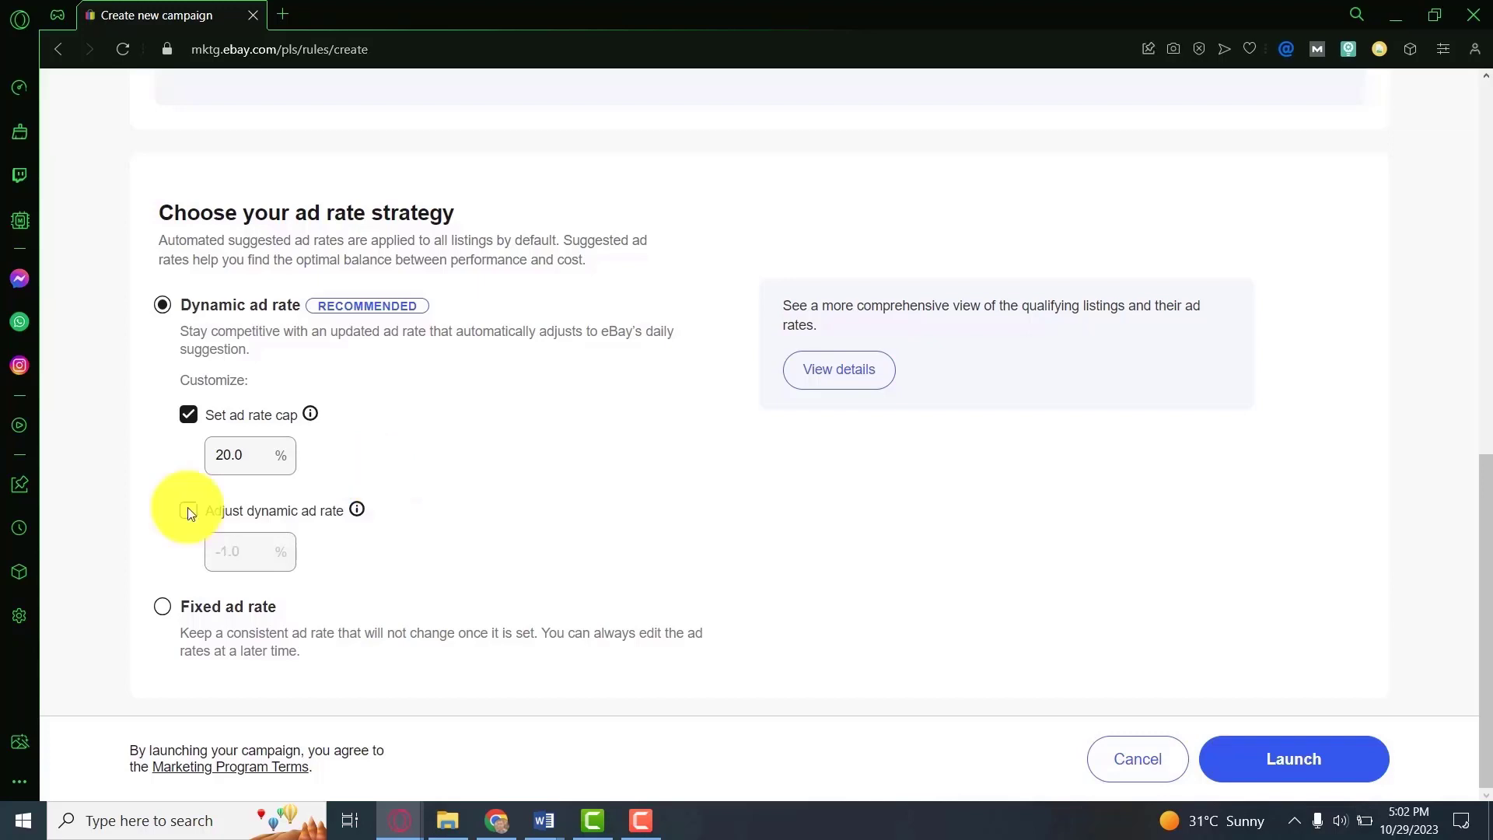
# Enable the dynamic ad rate adjustment at -1% and look over the qualifying listings' ad rates
pyautogui.click(189, 511)
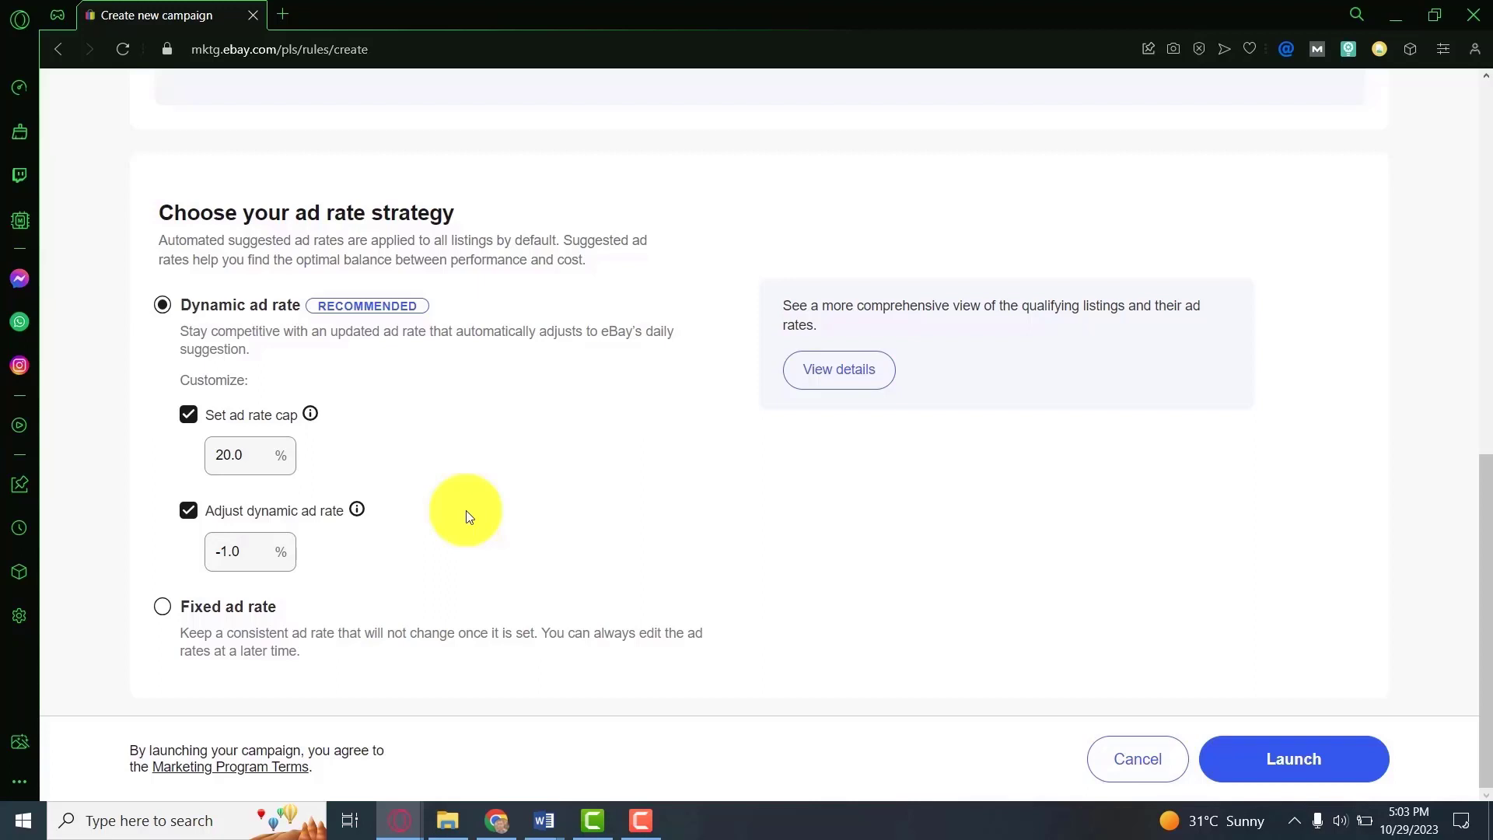
pyautogui.click(871, 383)
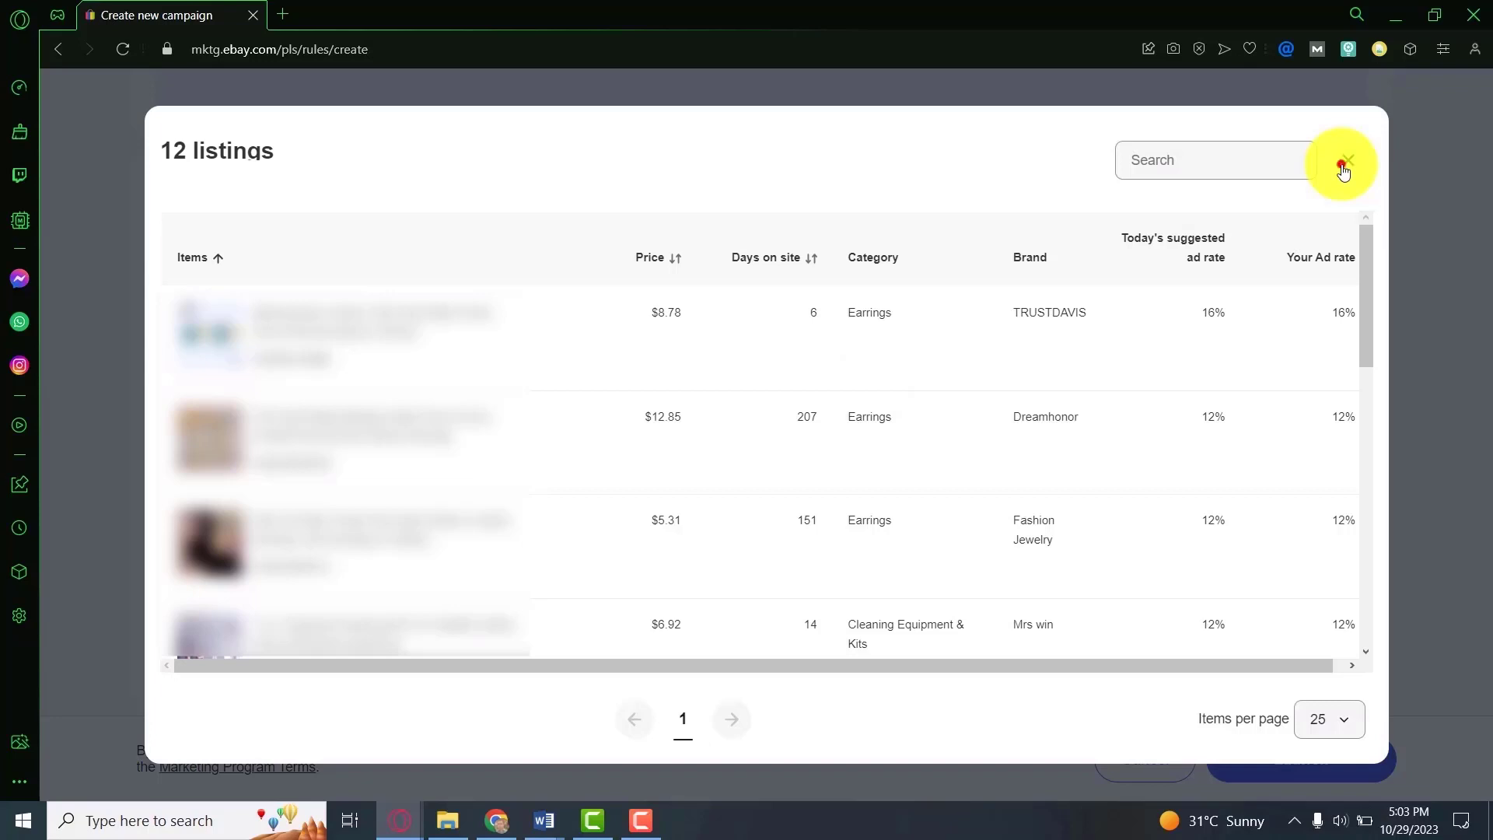
pyautogui.click(1346, 162)
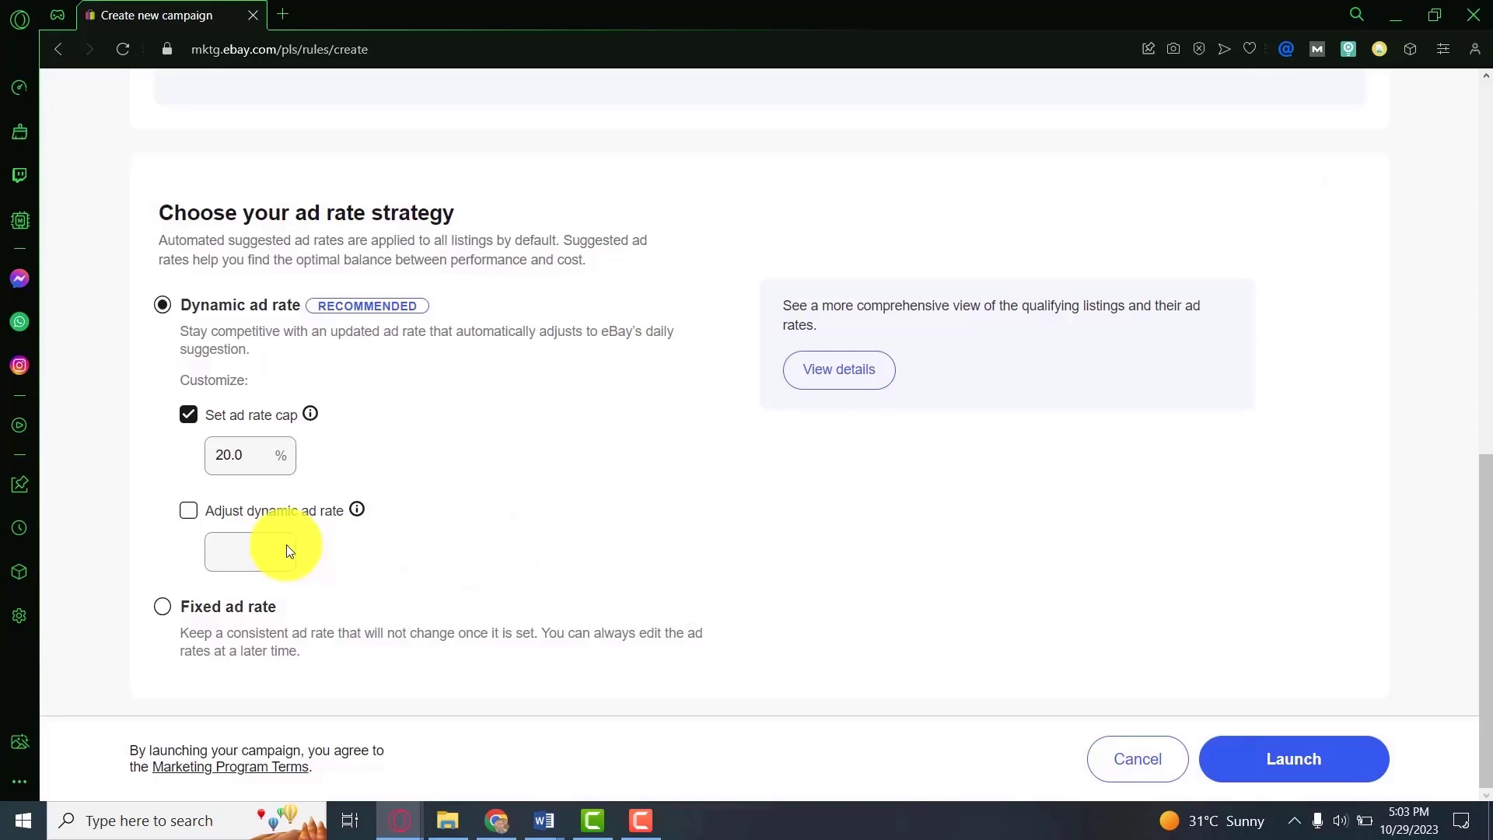
# Apply a dynamic ad rate adjustment of 4% and review how it affects the qualifying listings' ad rates
pyautogui.click(235, 550)
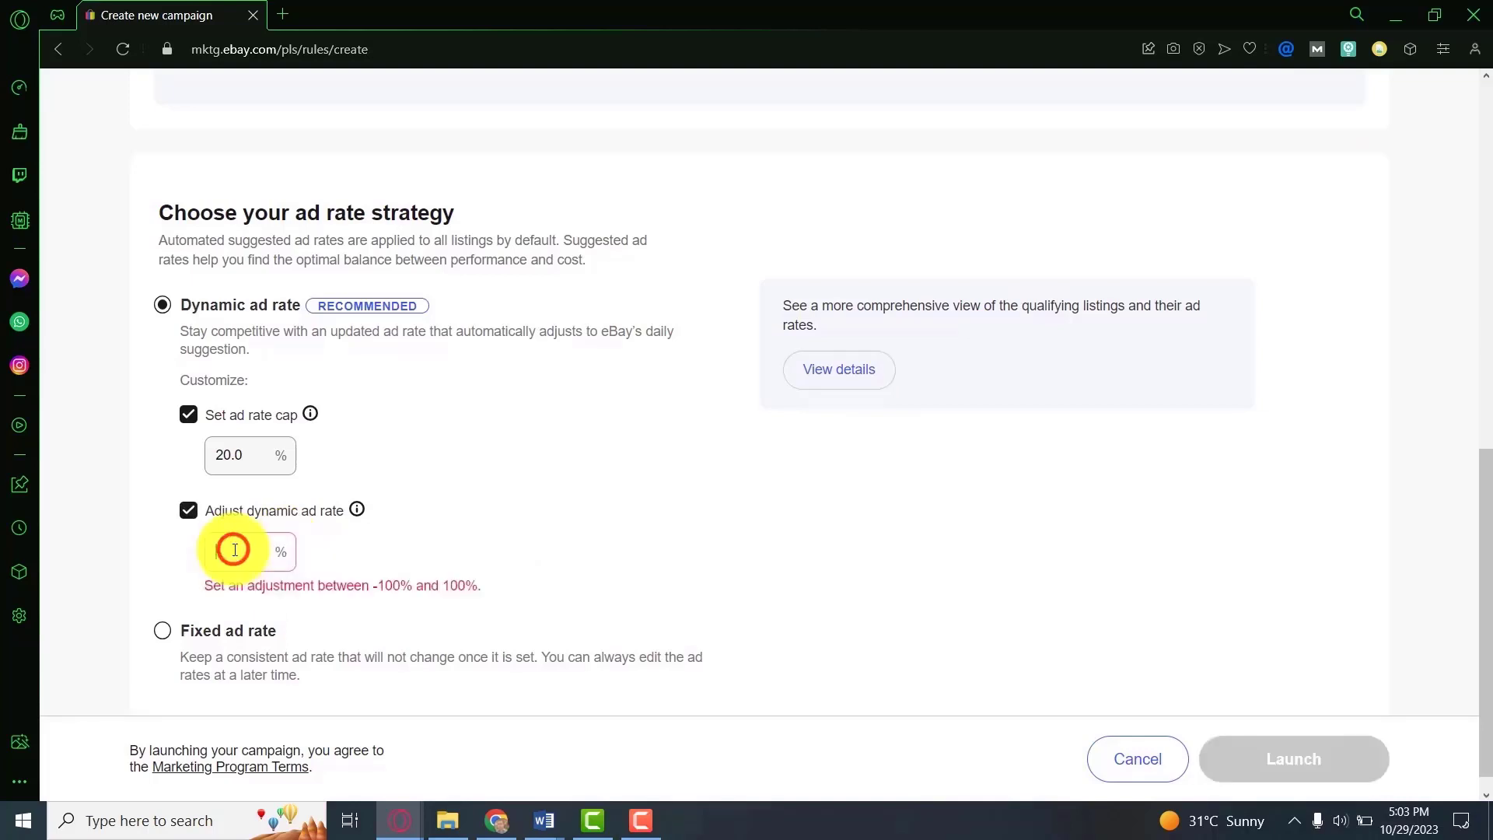
pyautogui.click(235, 550)
pyautogui.write('4')
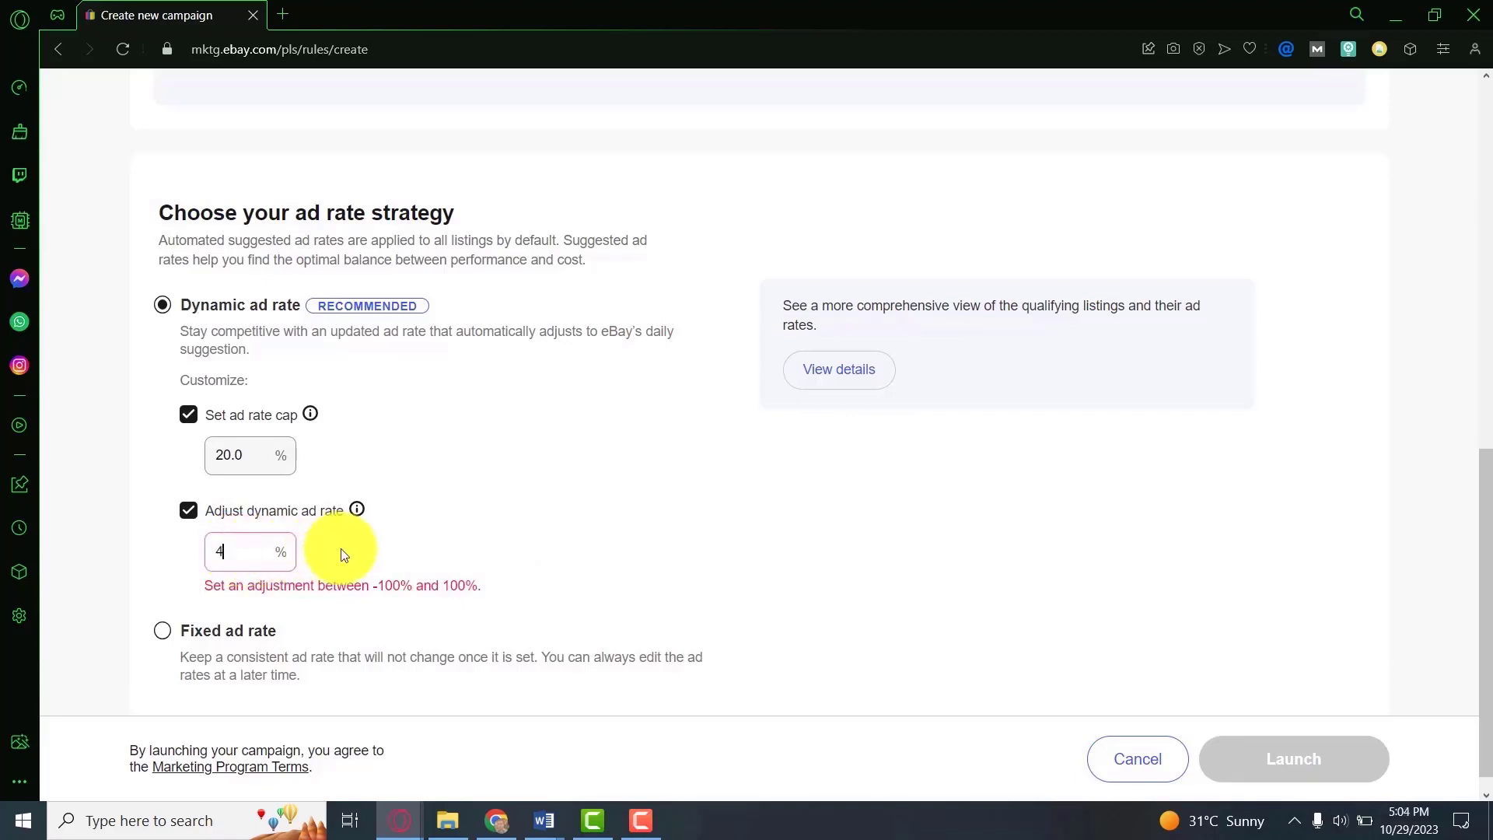
pyautogui.click(389, 550)
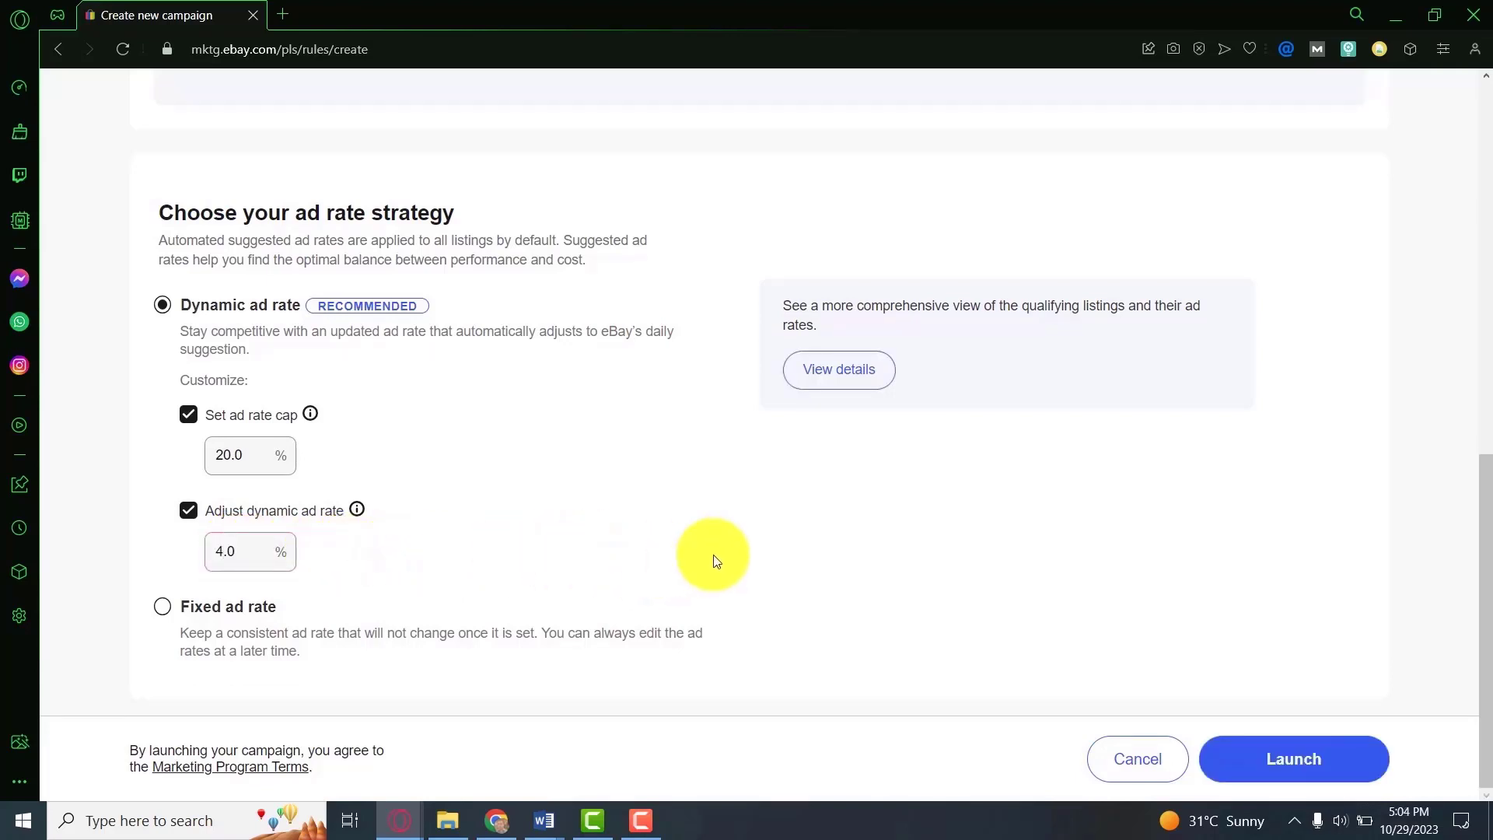
pyautogui.click(807, 369)
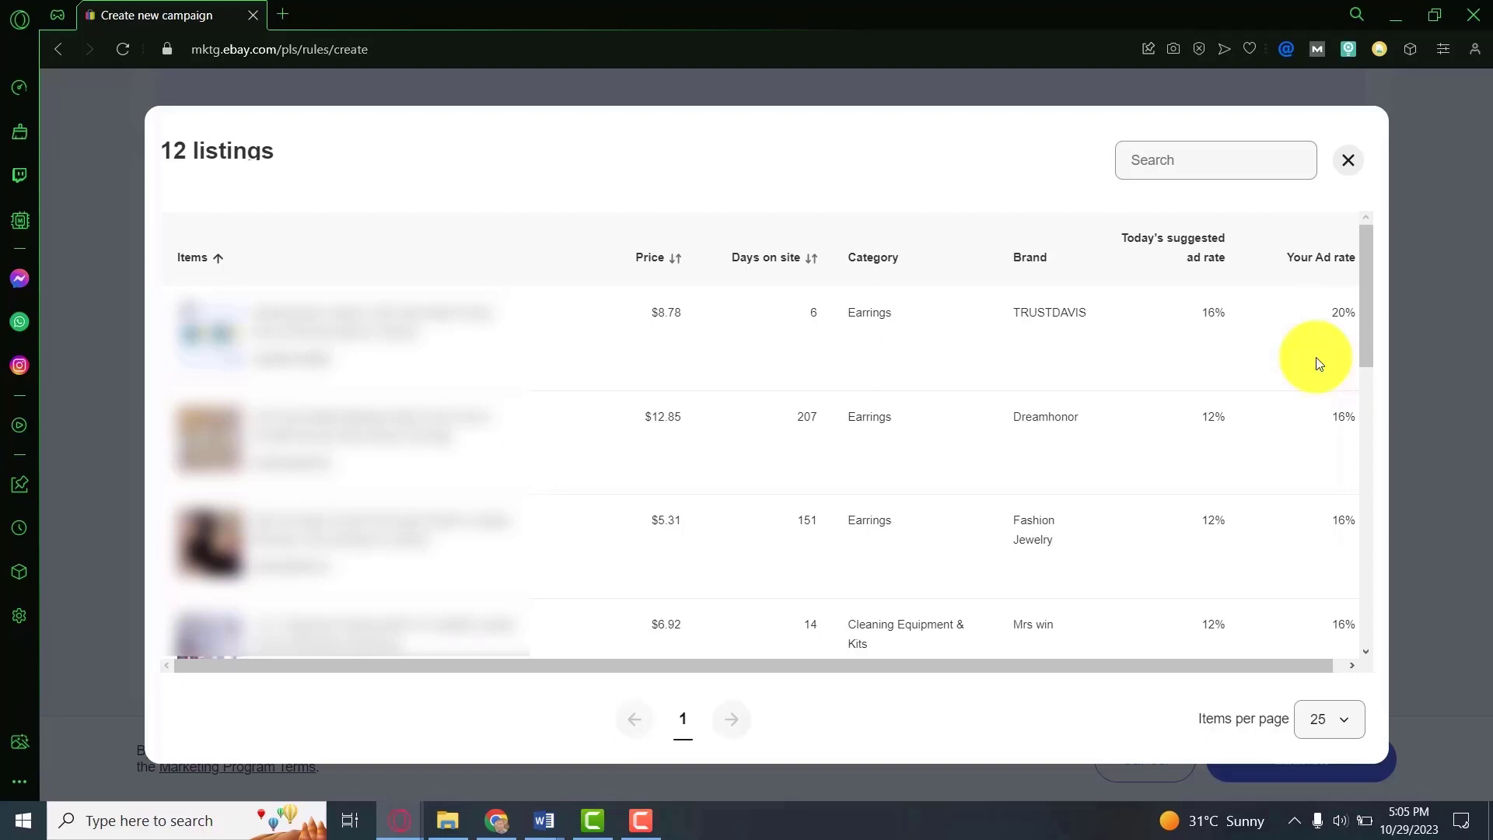
pyautogui.scroll(-5, 1319, 363)
pyautogui.click(1349, 160)
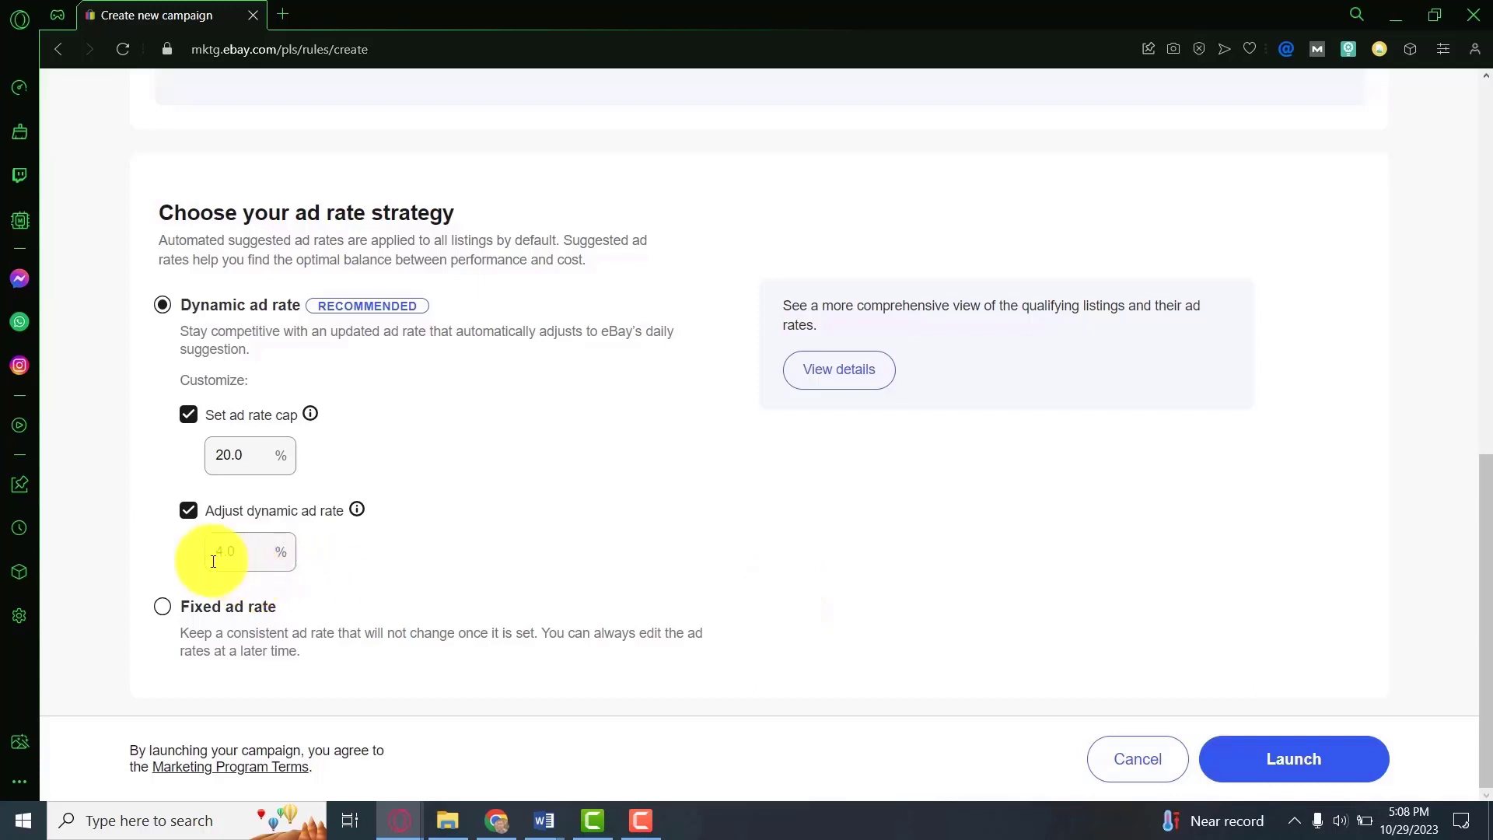
# Change the dynamic ad rate adjustment to -4% and review the qualifying listings' ad rates again
pyautogui.click(213, 560)
pyautogui.write('-4.0')
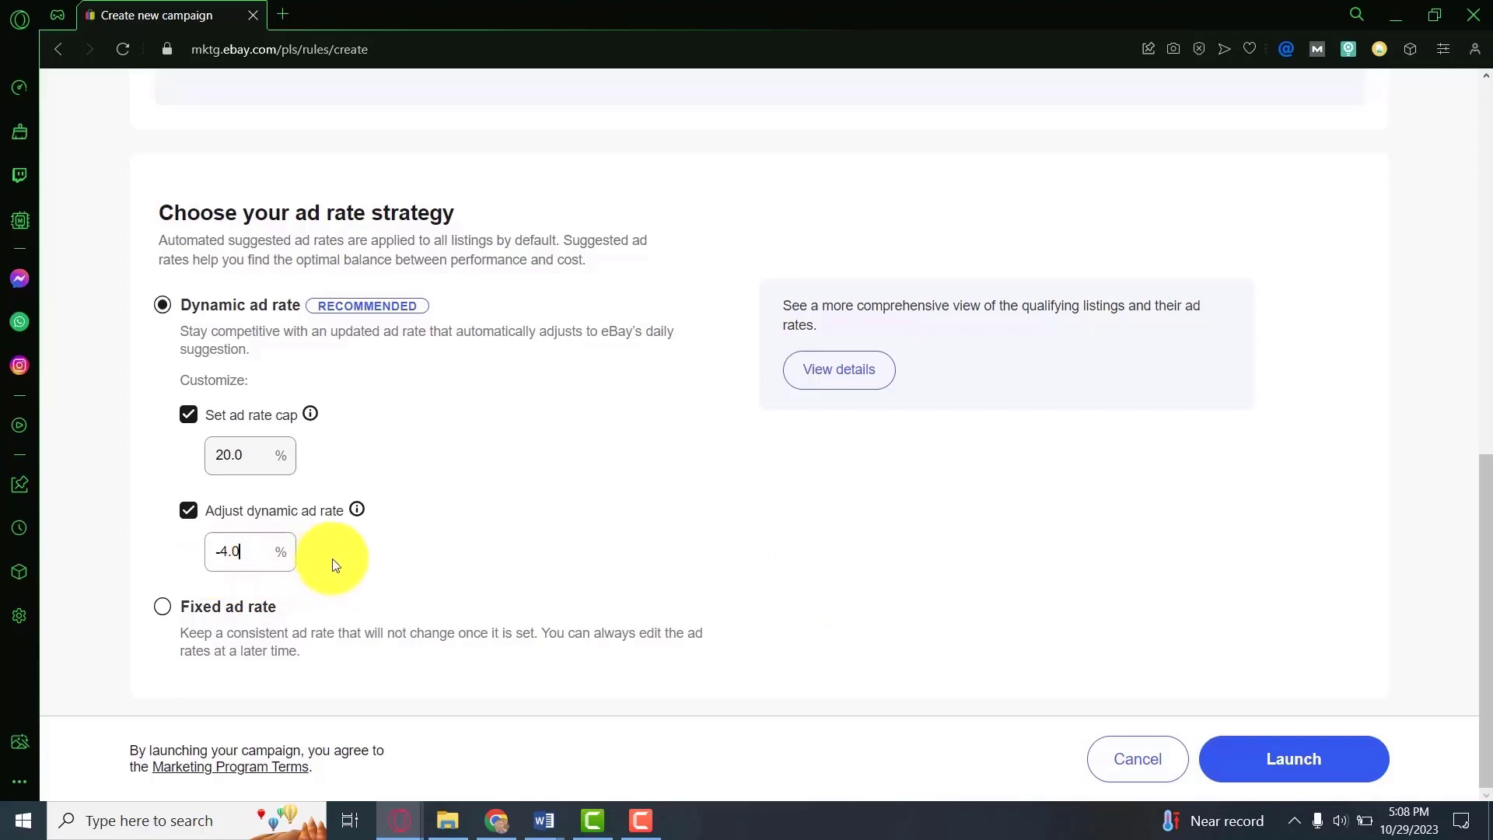
pyautogui.click(800, 376)
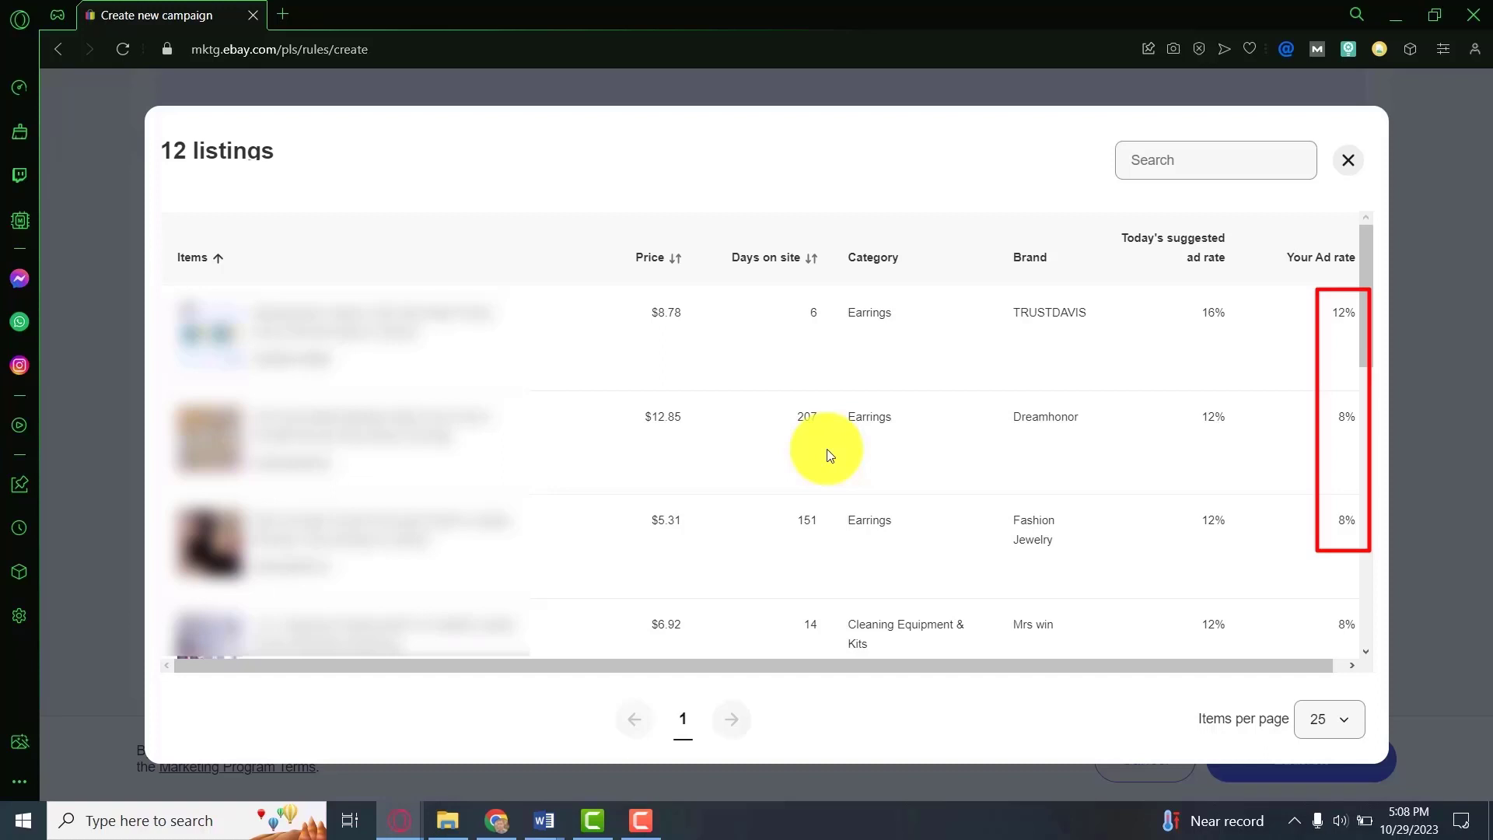
pyautogui.scroll(-5, 830, 455)
pyautogui.click(1348, 165)
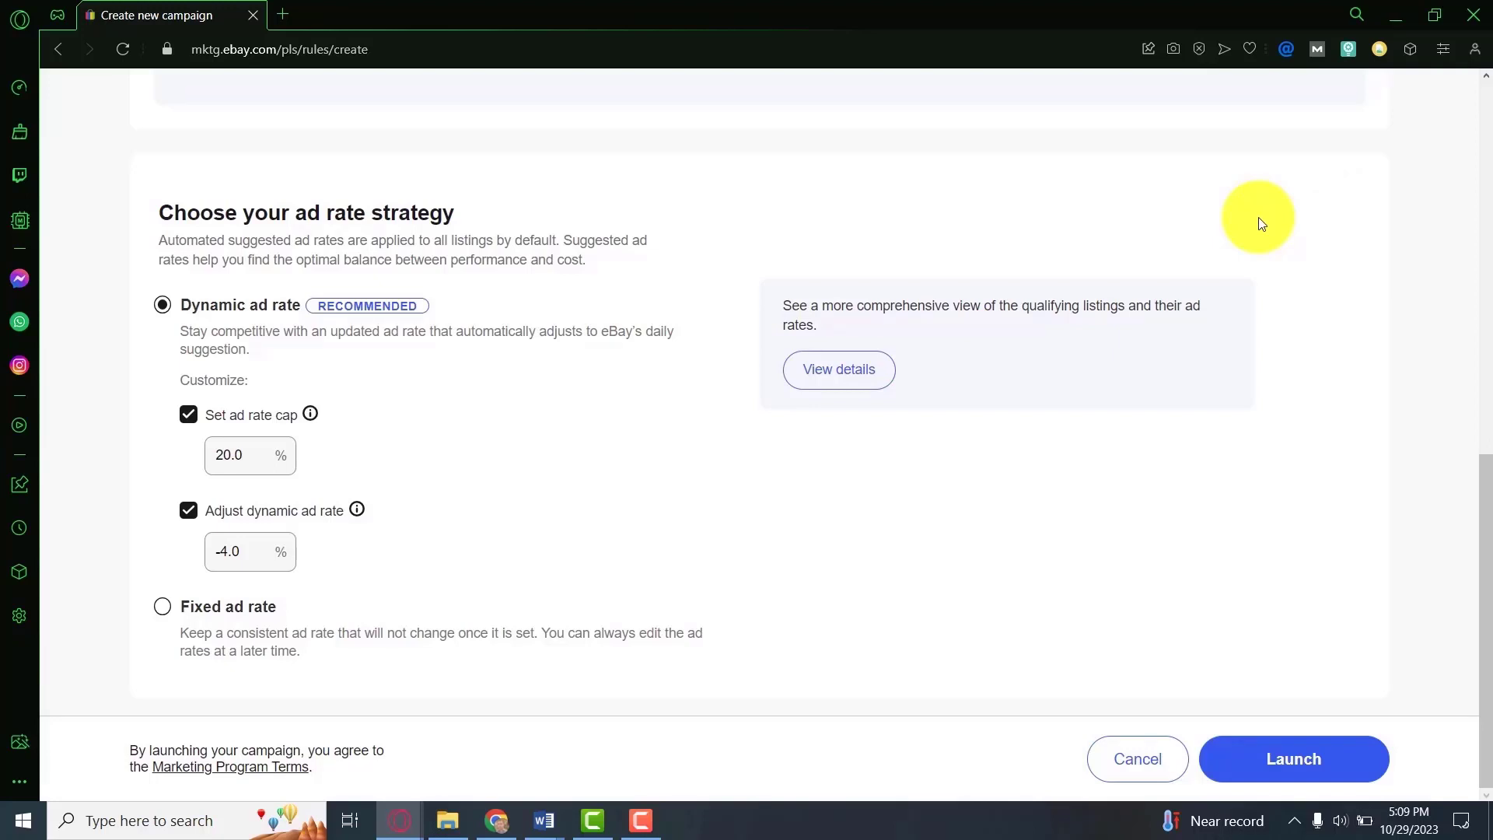
# Launch the automated campaign
pyautogui.click(1258, 762)
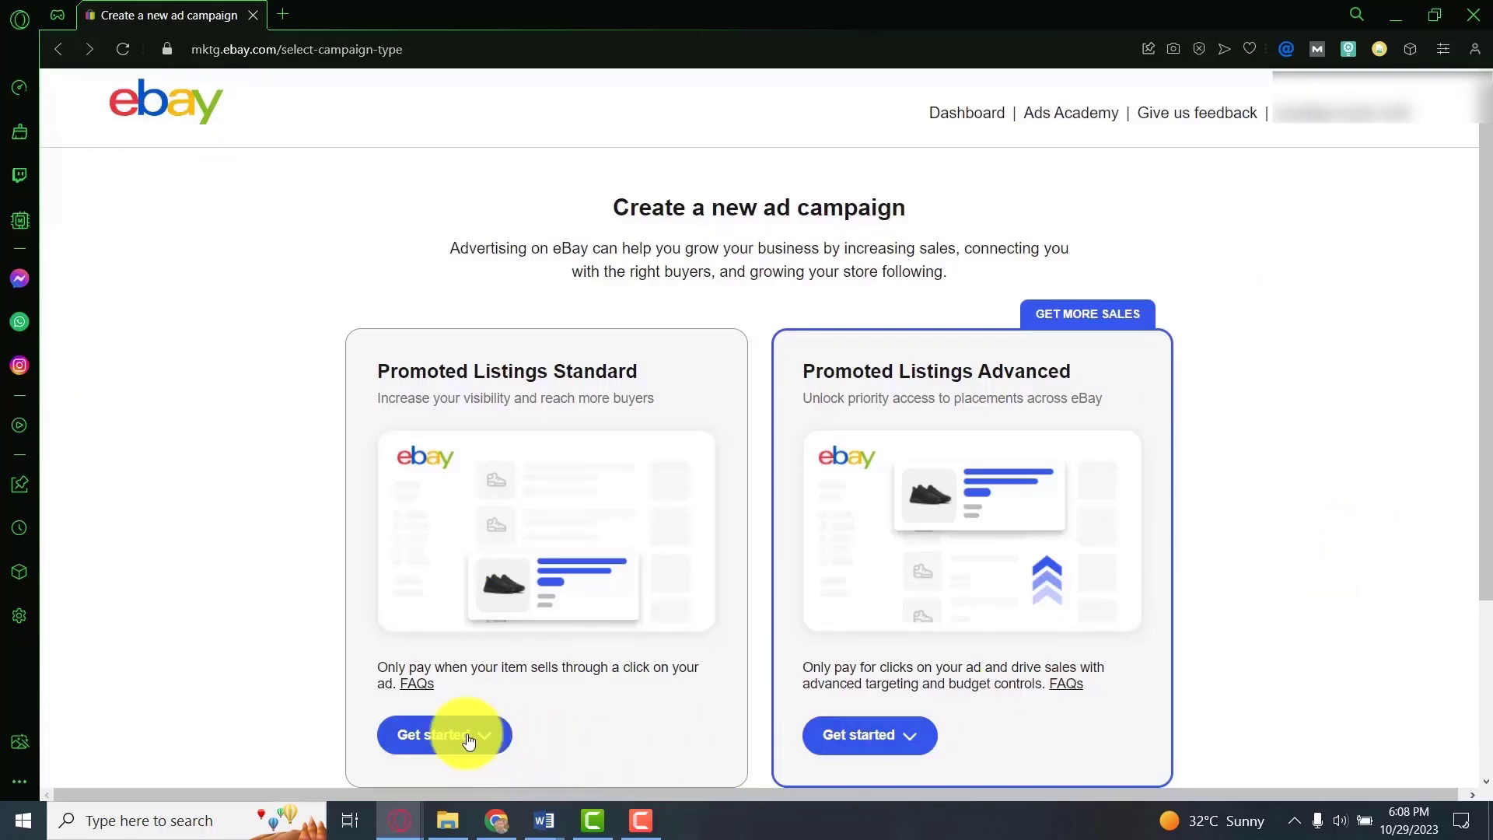
# Start creating a new Promoted Listings Standard campaign of the Simple type
pyautogui.click(478, 753)
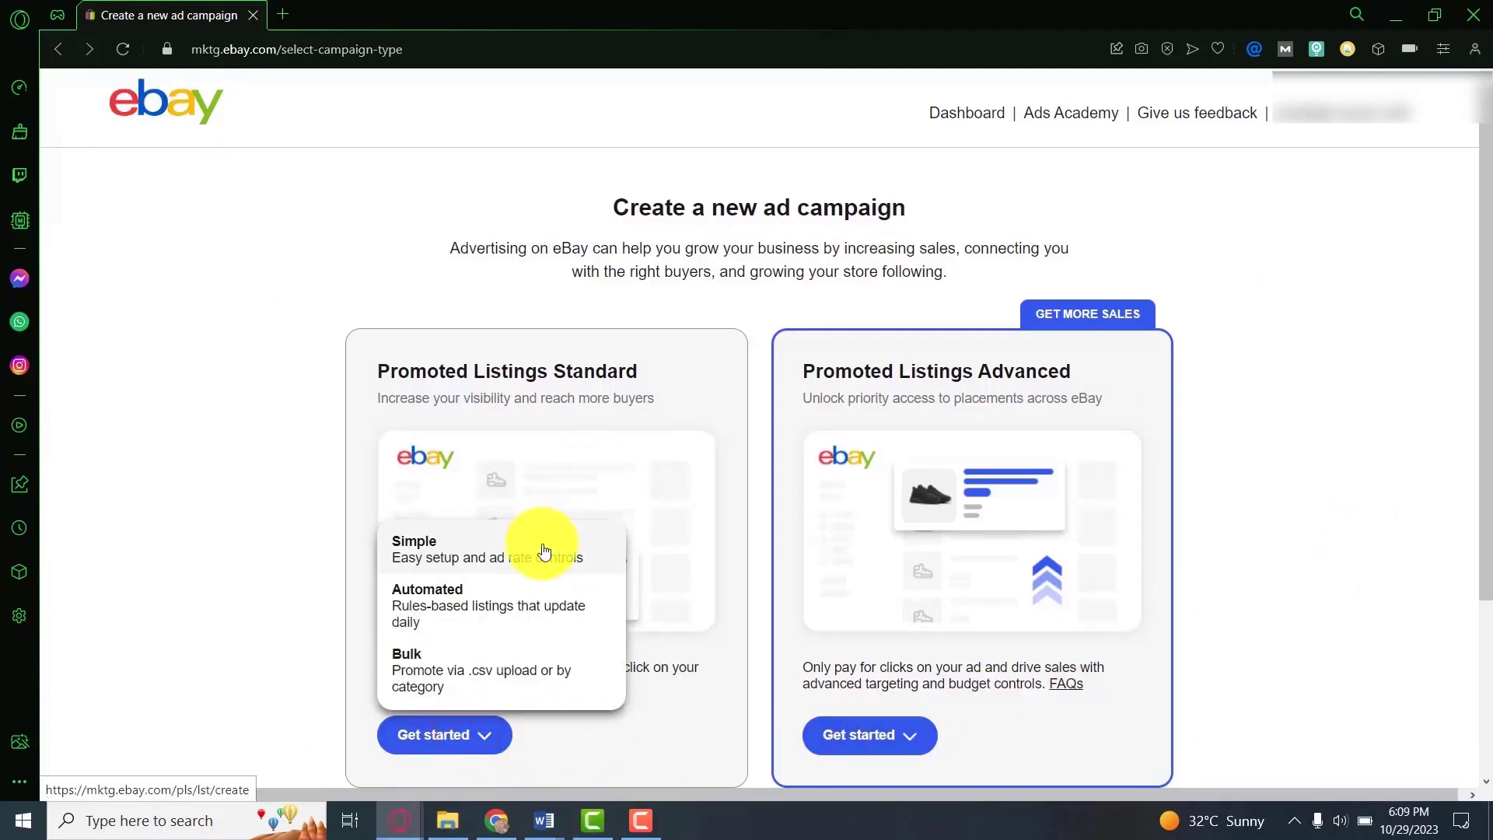
pyautogui.click(544, 556)
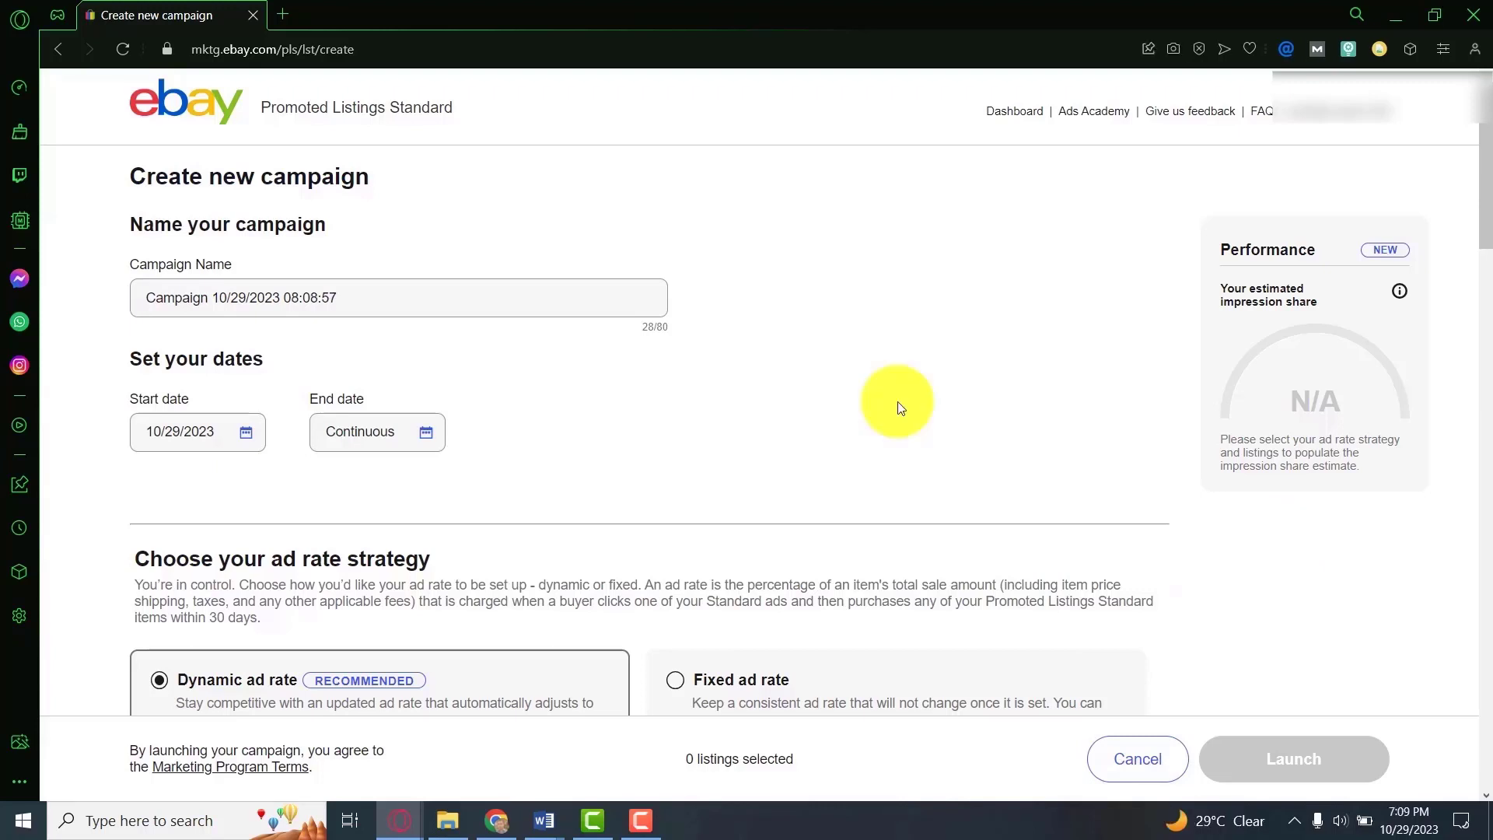
# Include the first two listings, priced $8.78 and $12.85, in the new campaign, keeping the dynamic ad rate strategy
pyautogui.scroll(-1, 900, 408)
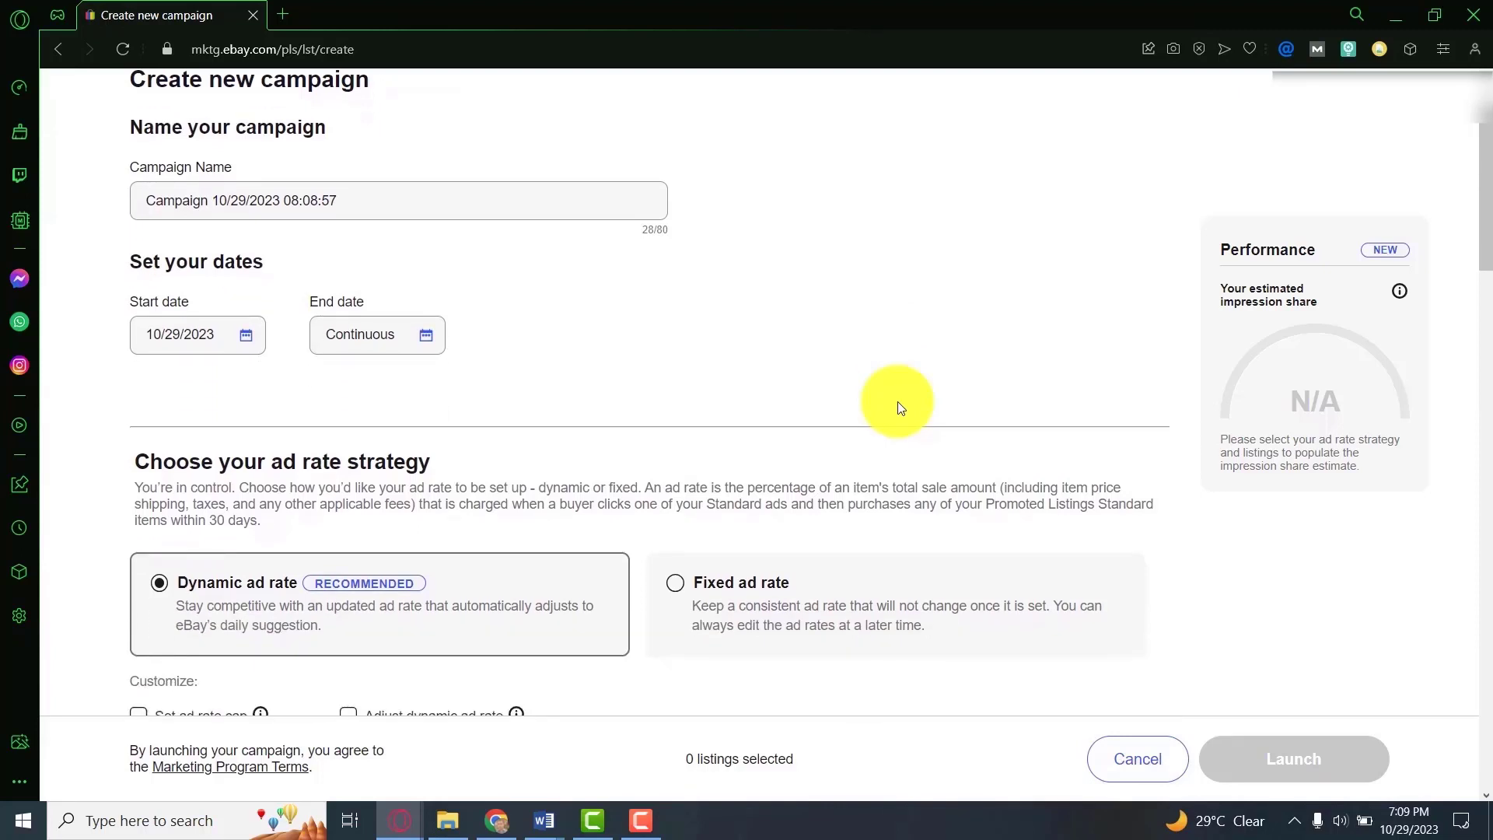
pyautogui.scroll(-1, 900, 409)
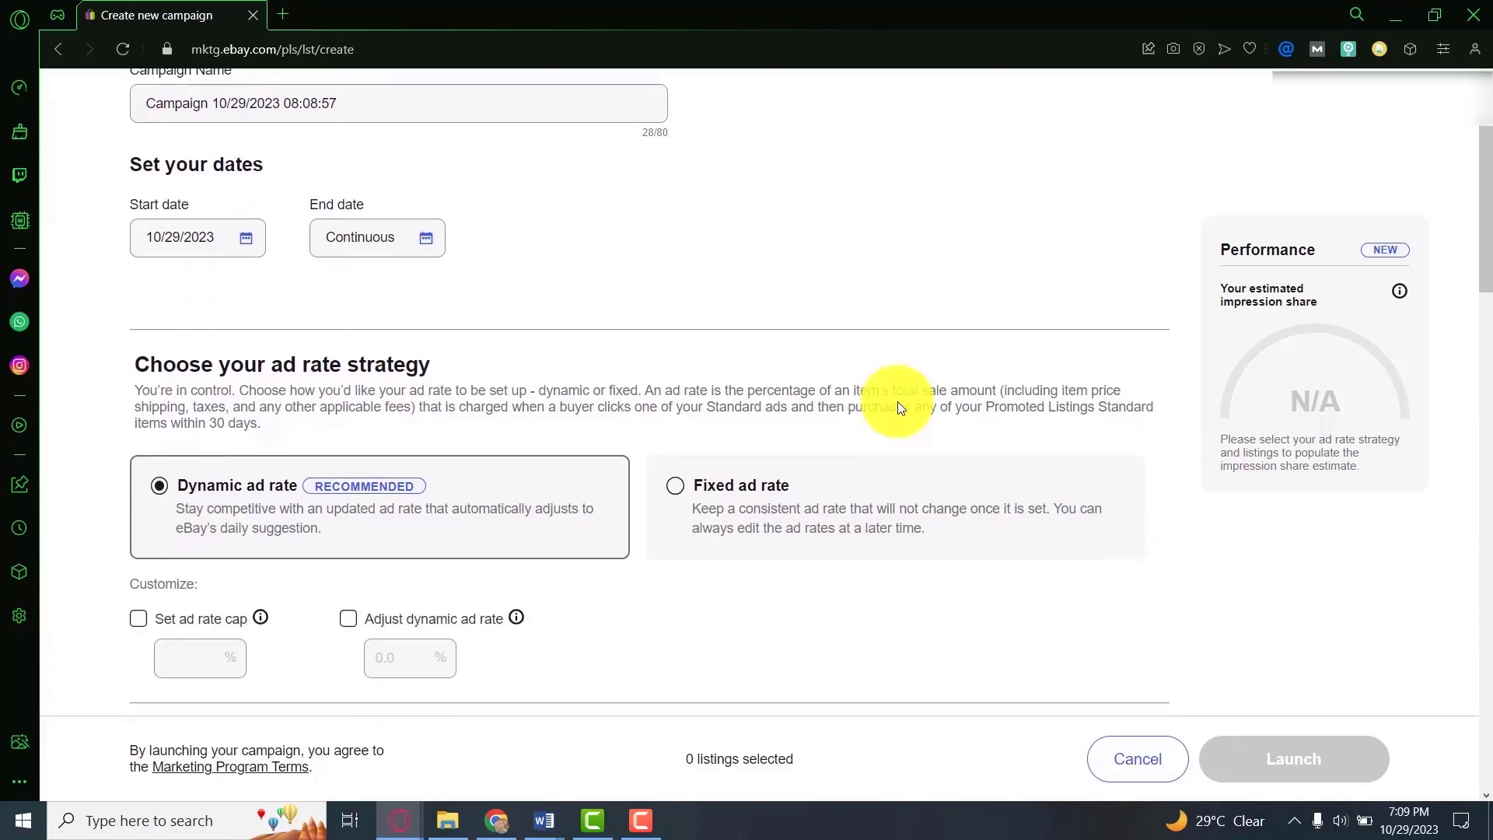
pyautogui.scroll(-8, 770, 430)
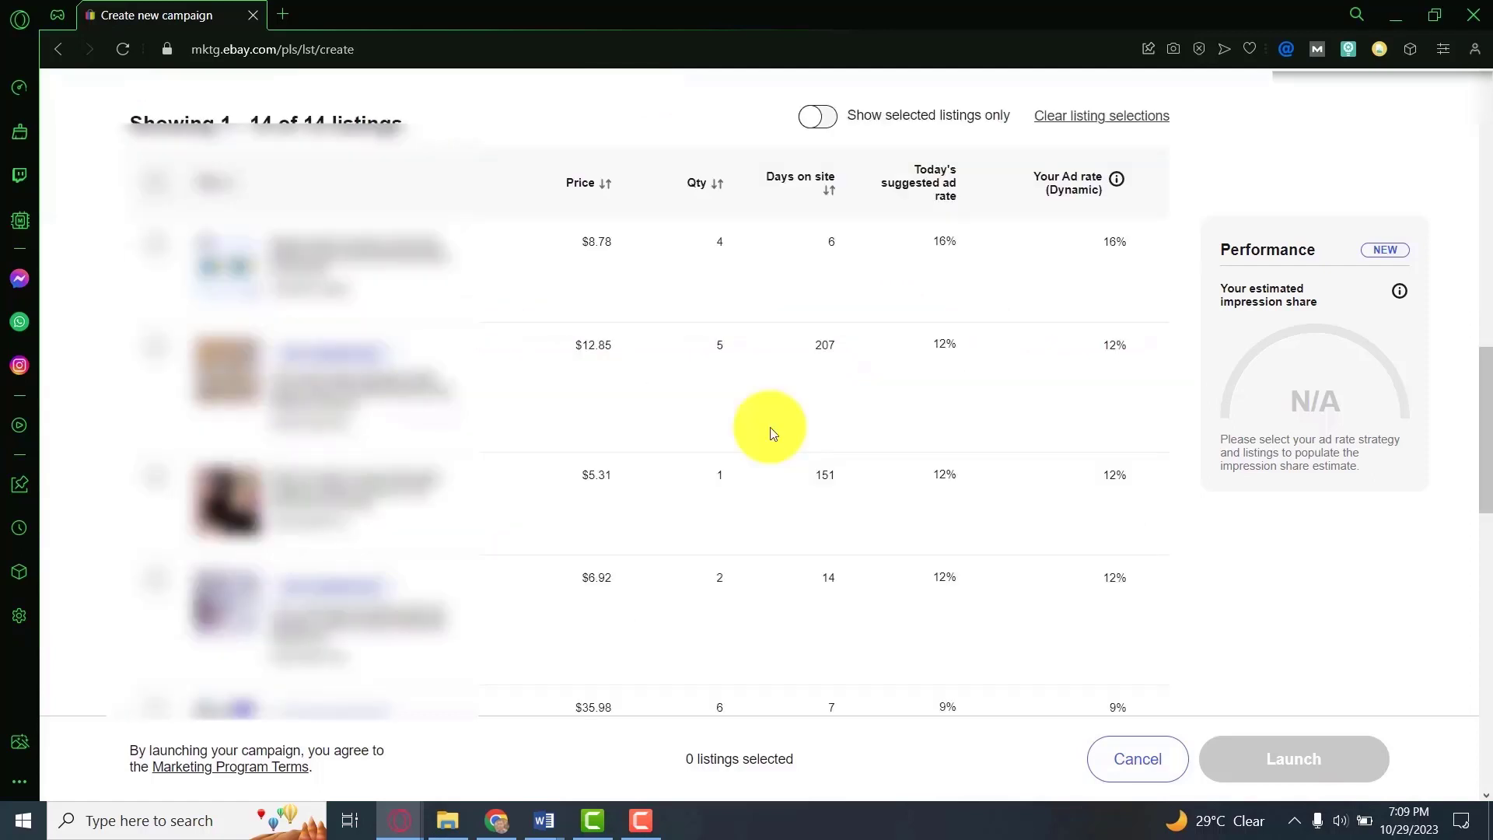
pyautogui.scroll(-1, 773, 433)
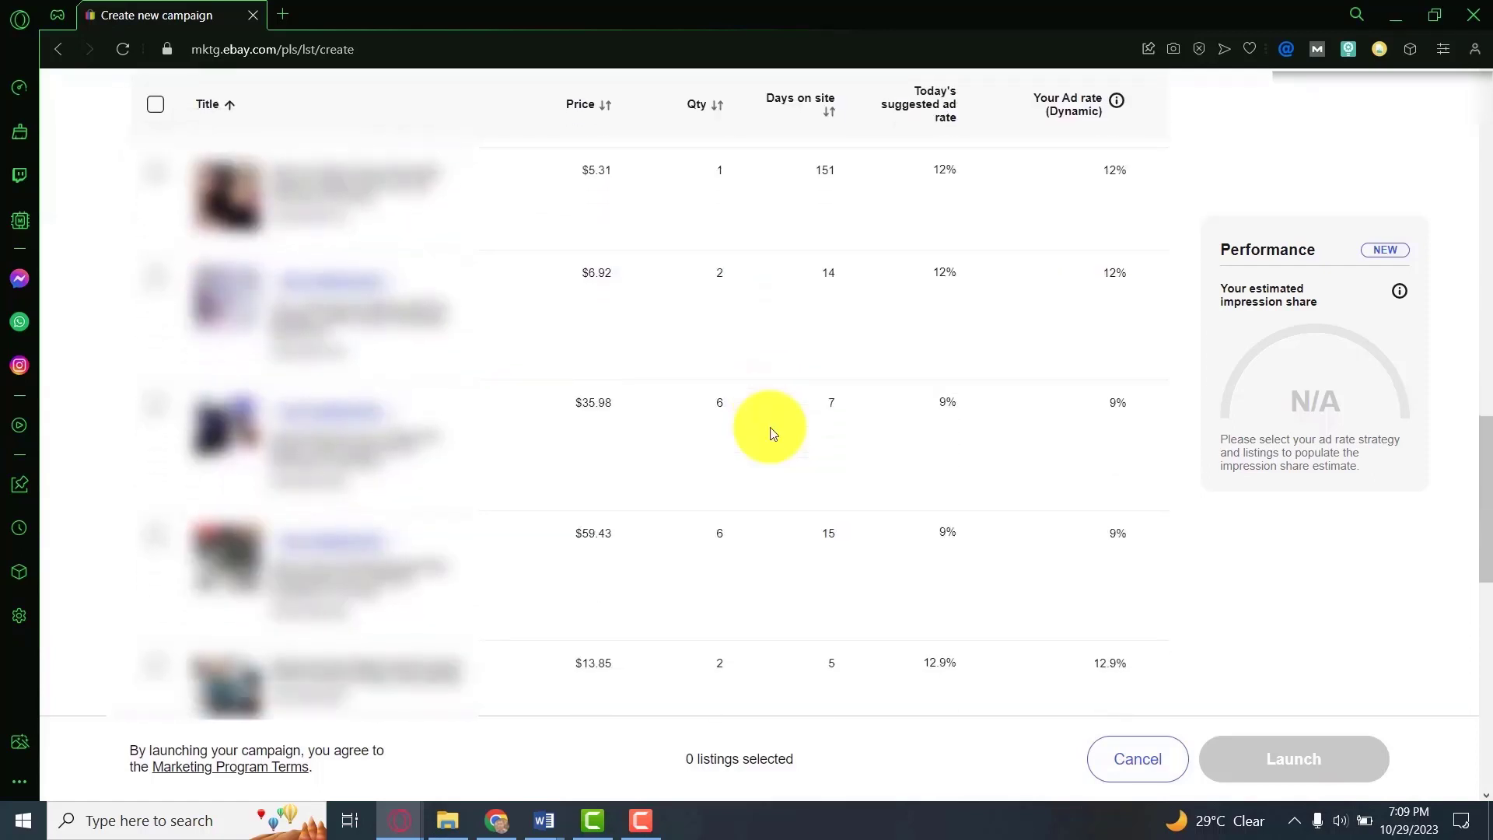
pyautogui.scroll(1, 772, 433)
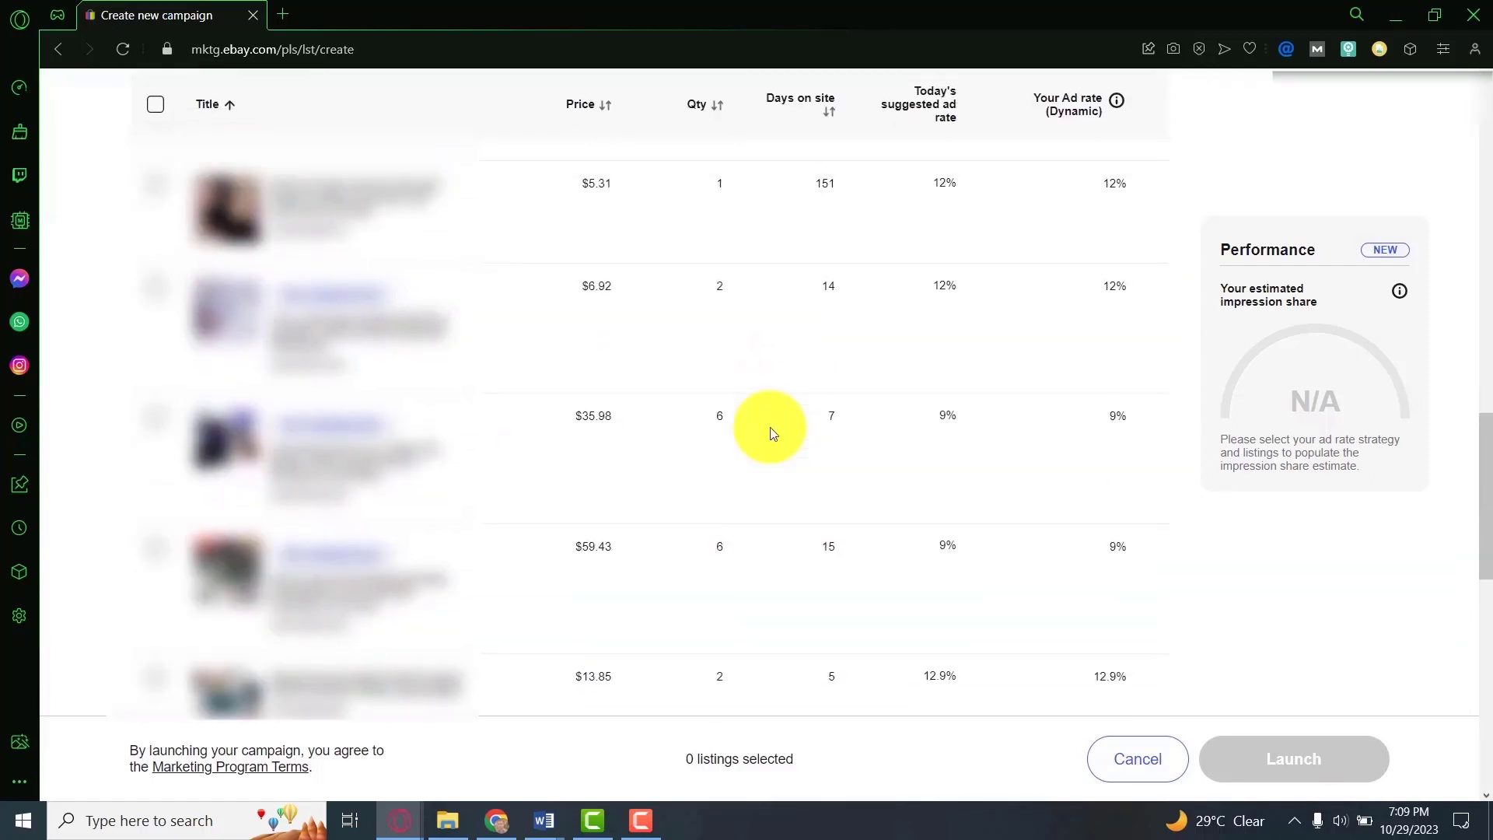
pyautogui.scroll(3, 773, 434)
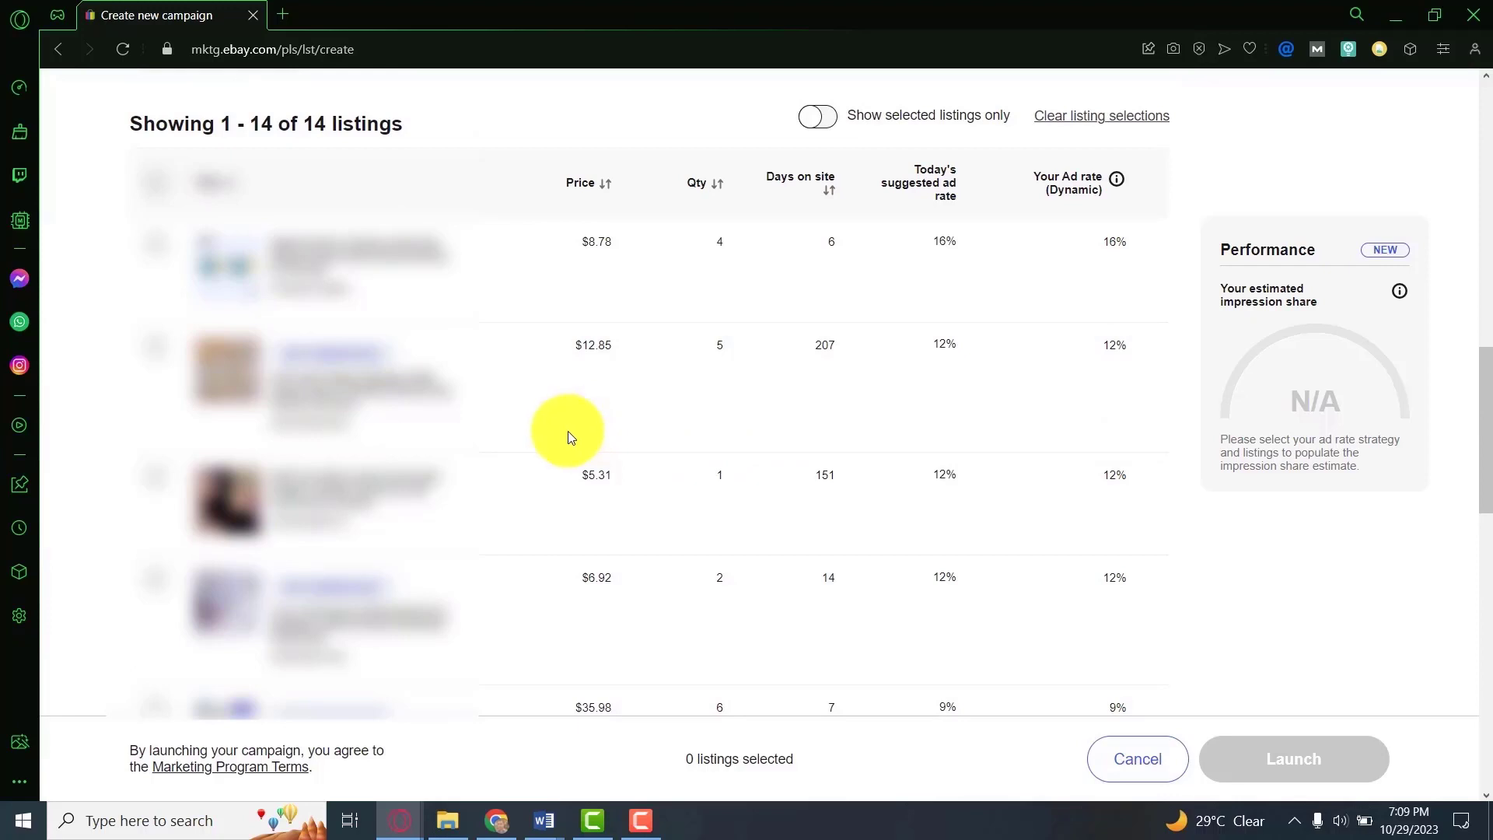
pyautogui.click(157, 245)
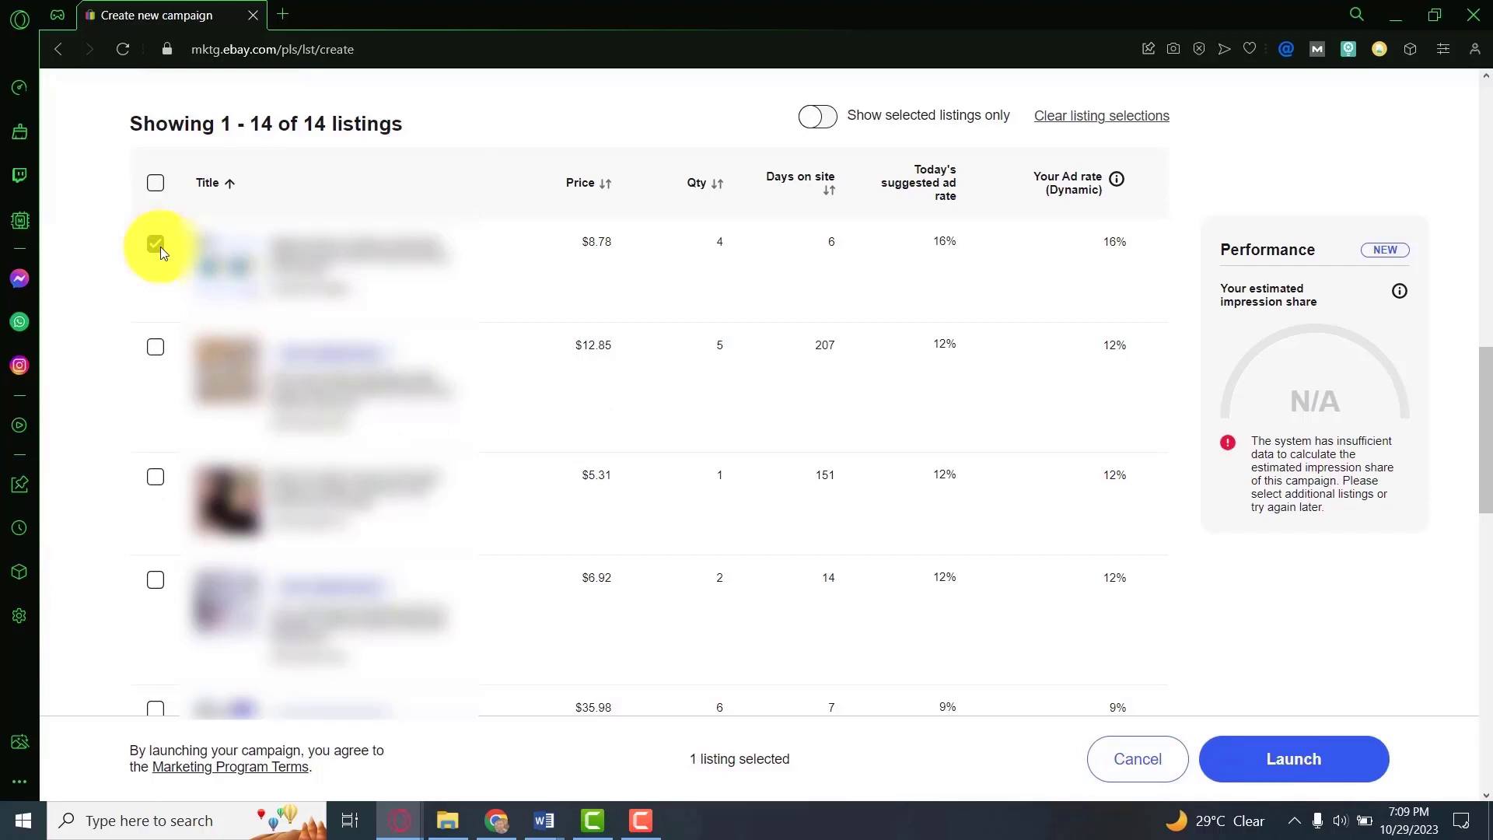
pyautogui.click(159, 349)
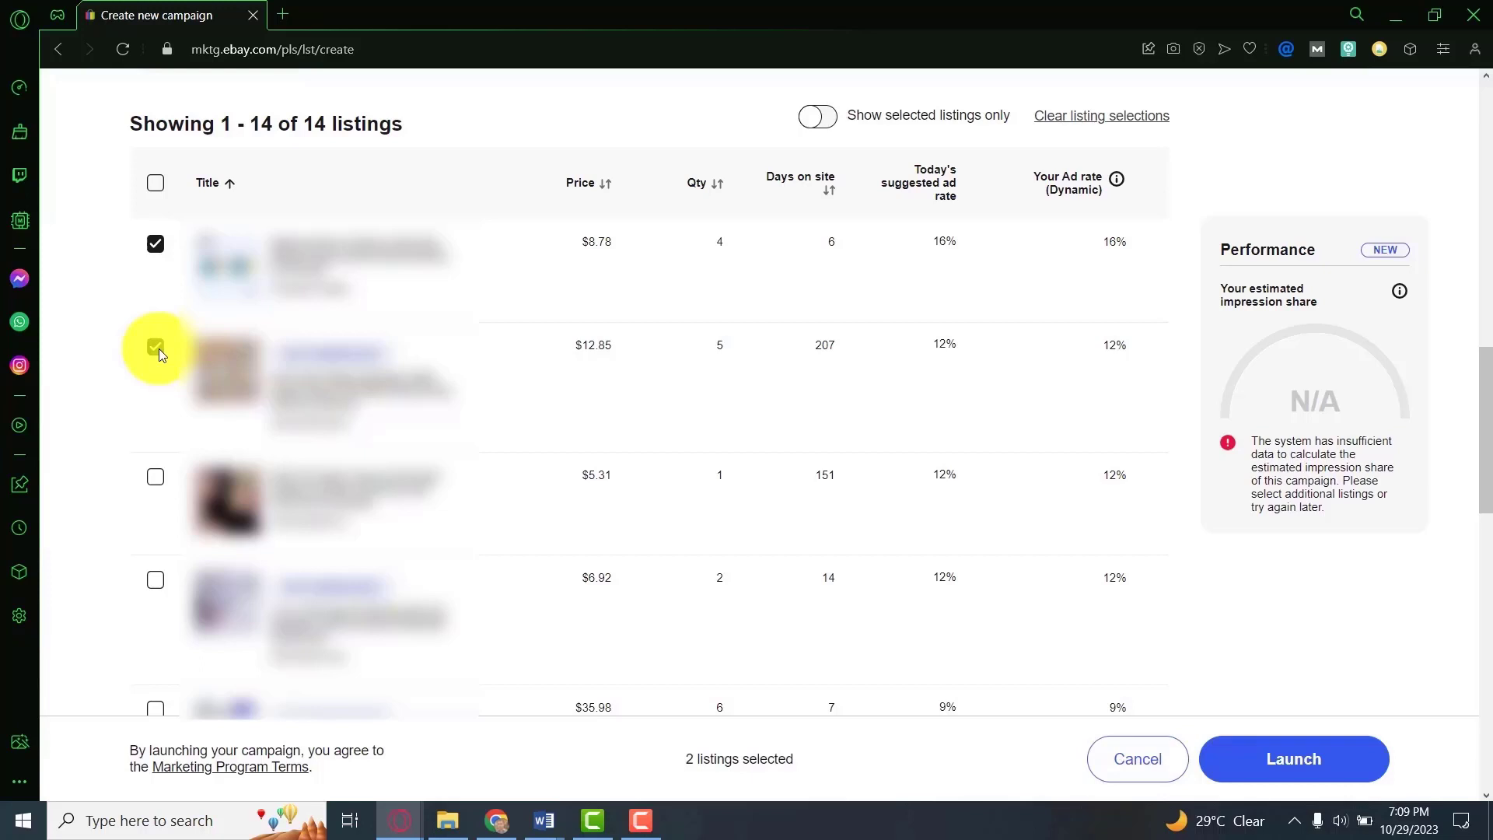
# Extend the new campaign's selection to all 14 listings
pyautogui.click(155, 182)
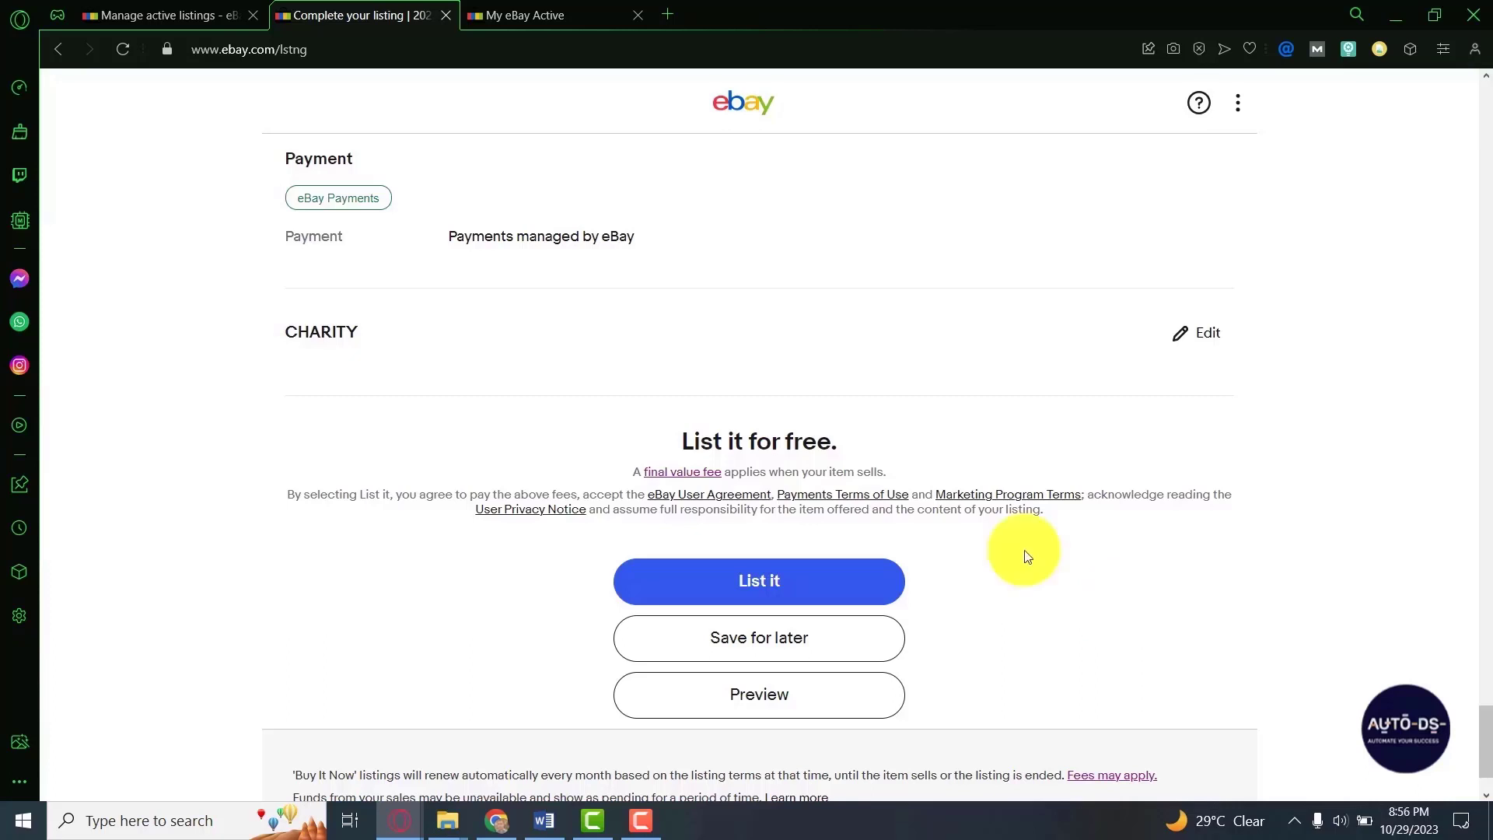
# Turn on Promoted Listings Standard in the listing form and set the listing ad rate to 10.5%
pyautogui.scroll(4, 1024, 553)
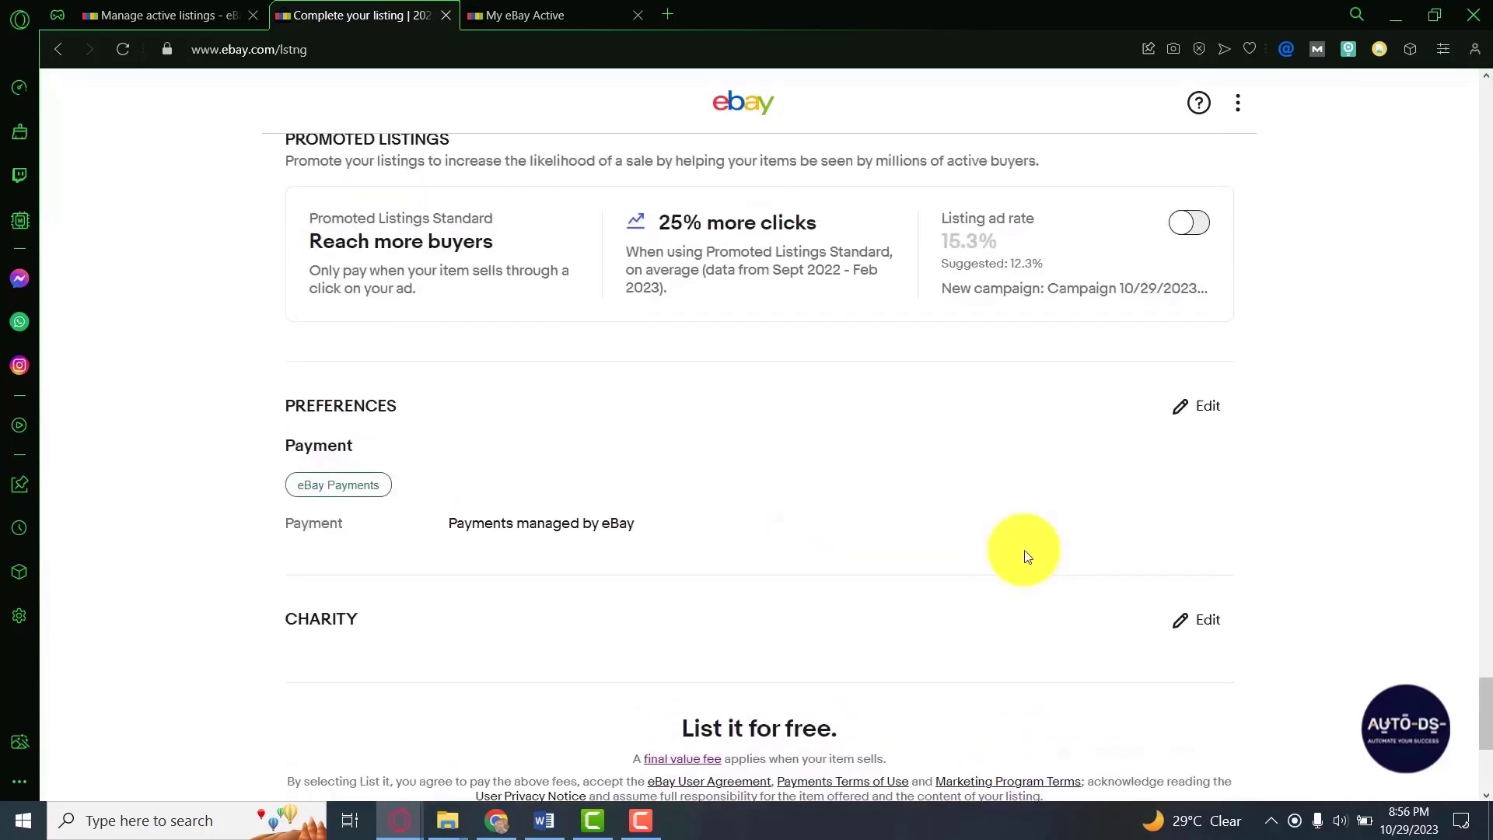
pyautogui.scroll(1, 1027, 554)
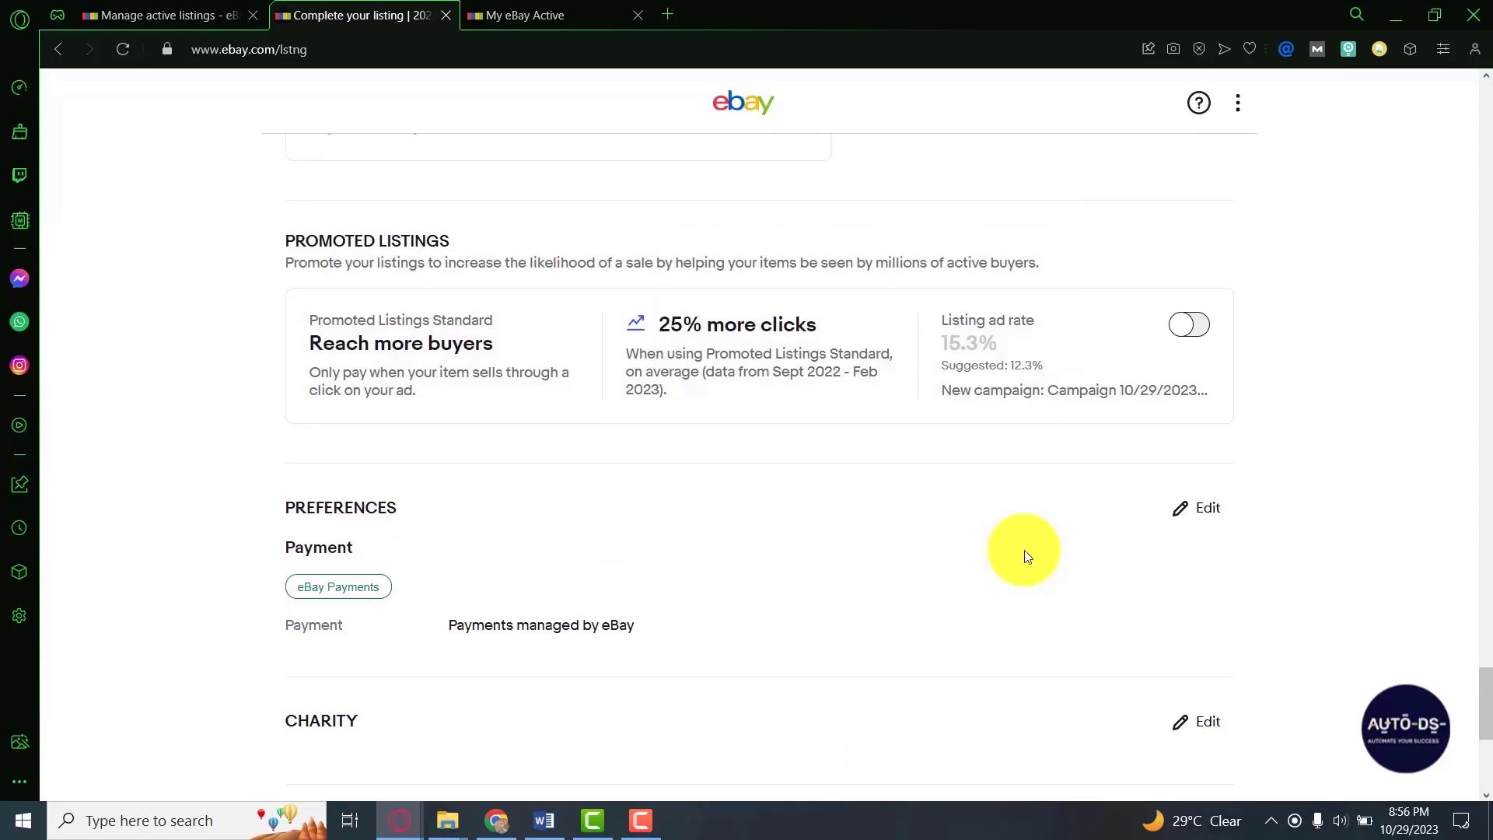
pyautogui.click(1202, 332)
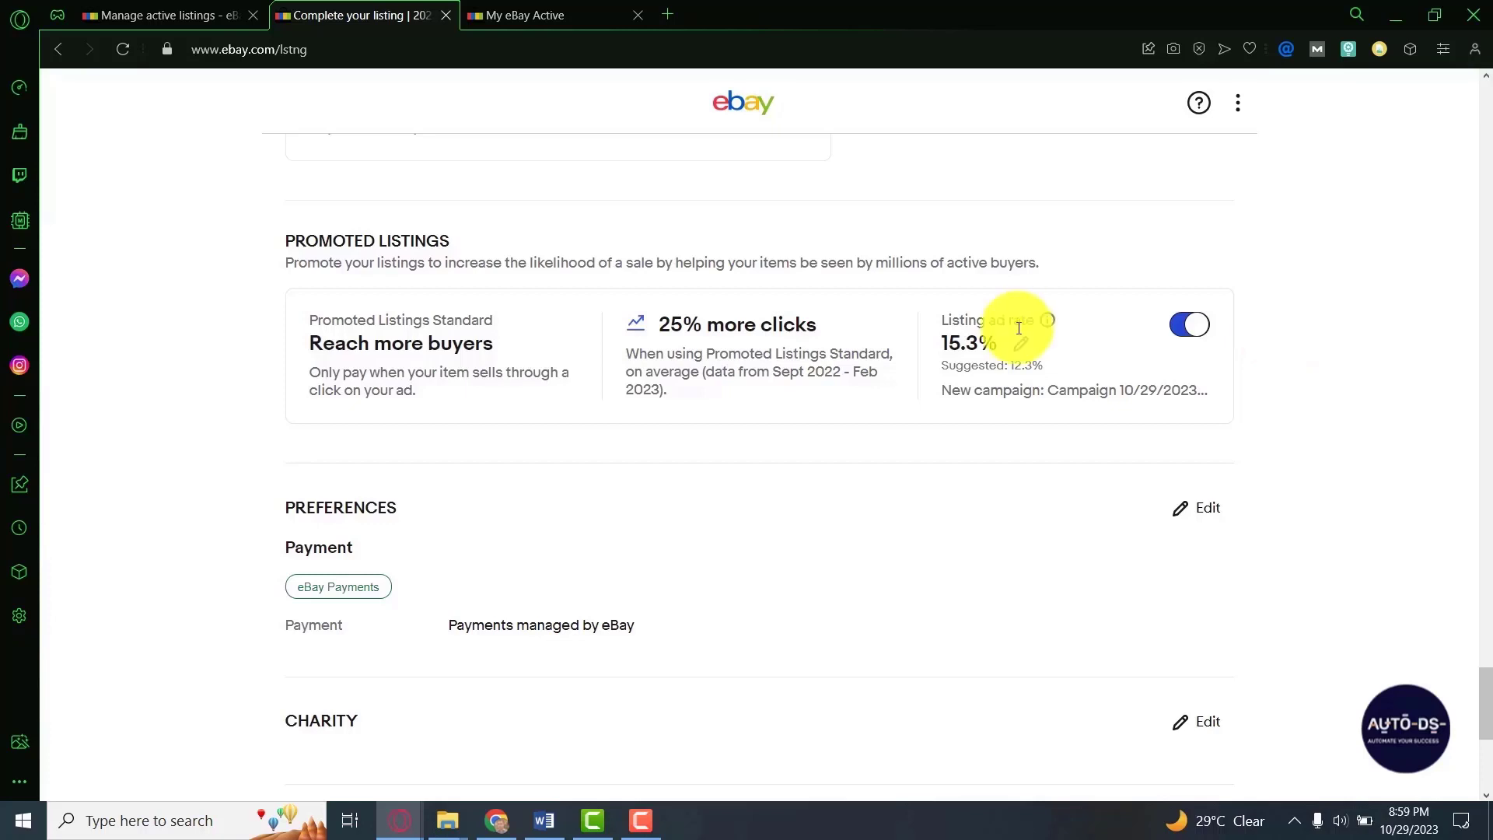
pyautogui.click(1021, 343)
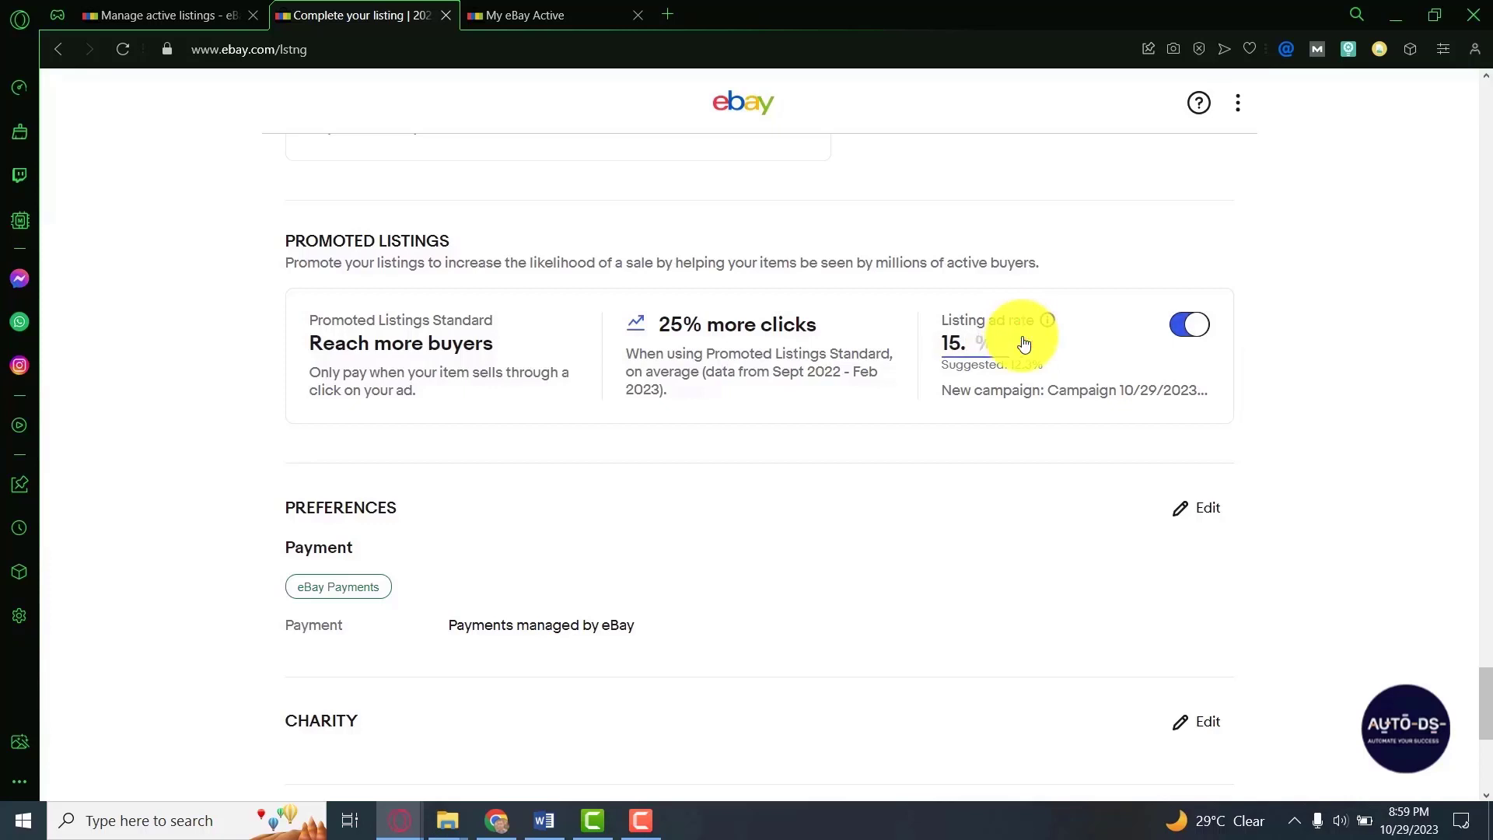
pyautogui.press('BackSpace')
pyautogui.press('BackSpace')
pyautogui.write('0.5')
pyautogui.click(1094, 417)
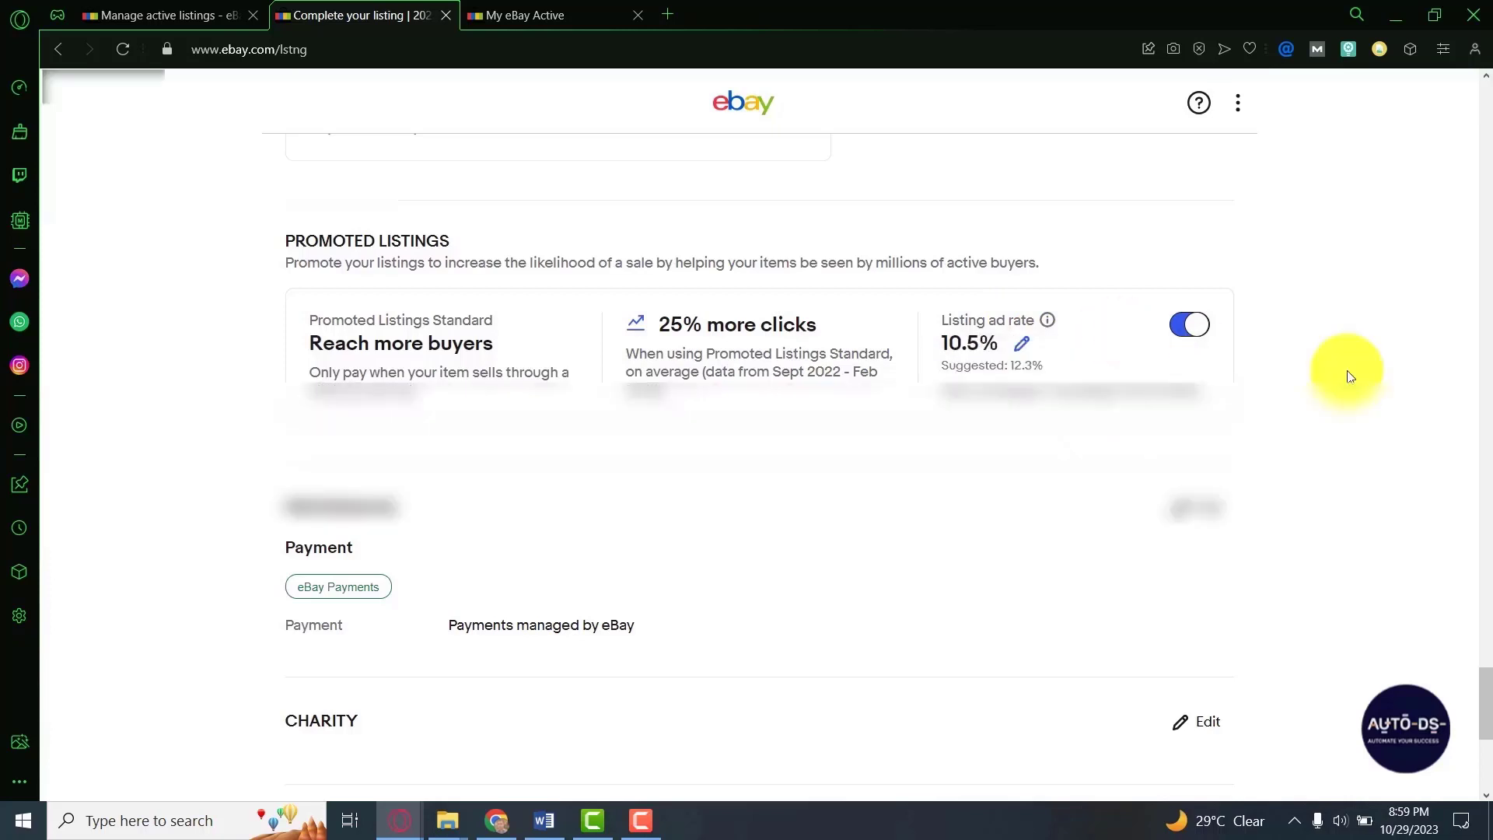
# Close the listing form and open the active listings table in Seller Hub
pyautogui.hotkey('ctrl', 'w')
pyautogui.moveTo(325, 244)
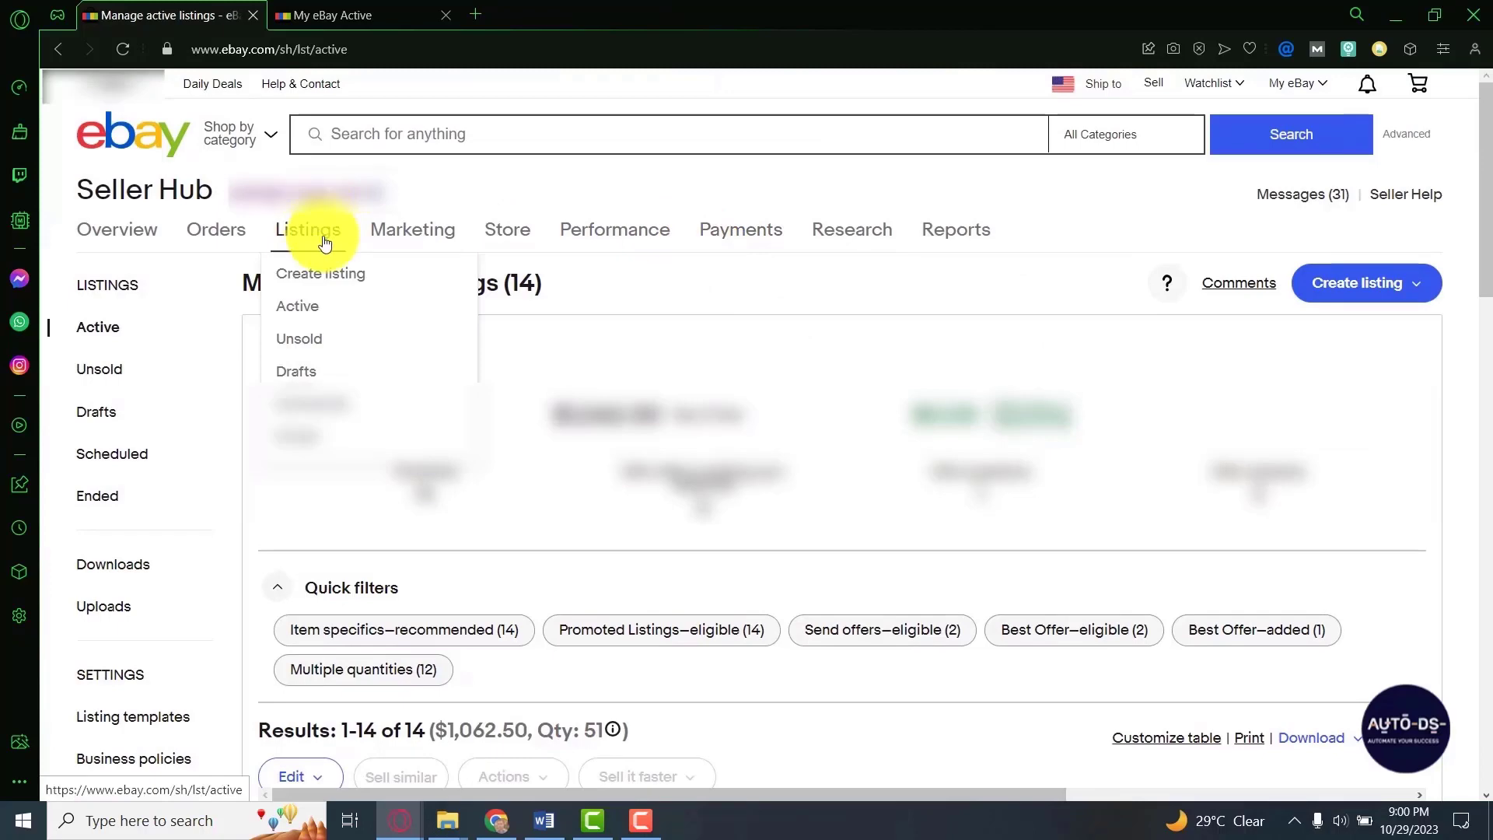
pyautogui.click(301, 308)
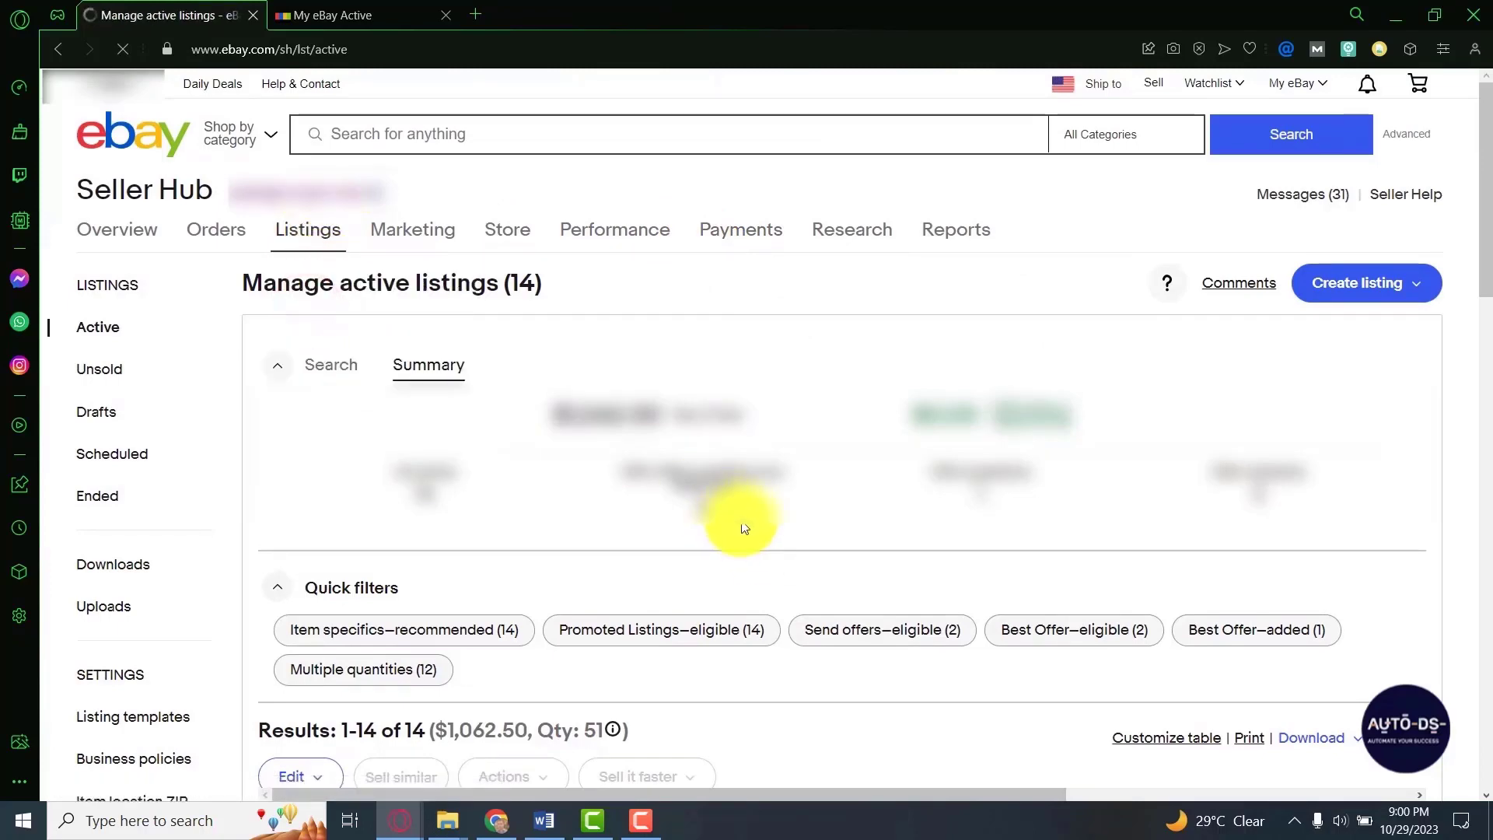
pyautogui.scroll(-9, 1204, 319)
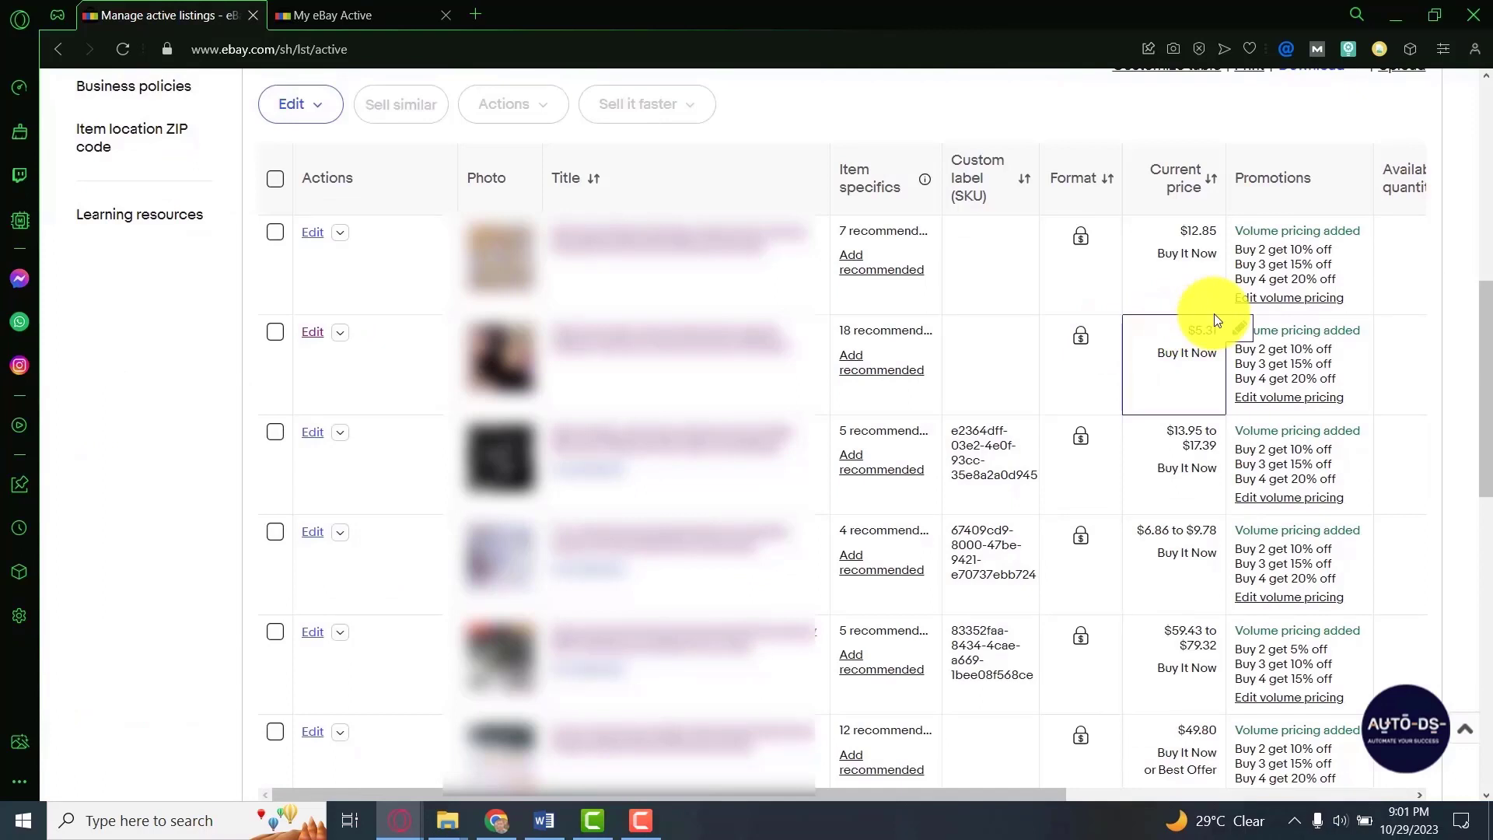
# Select the first three listings in the table, and extend the selection to all active listings
pyautogui.click(277, 232)
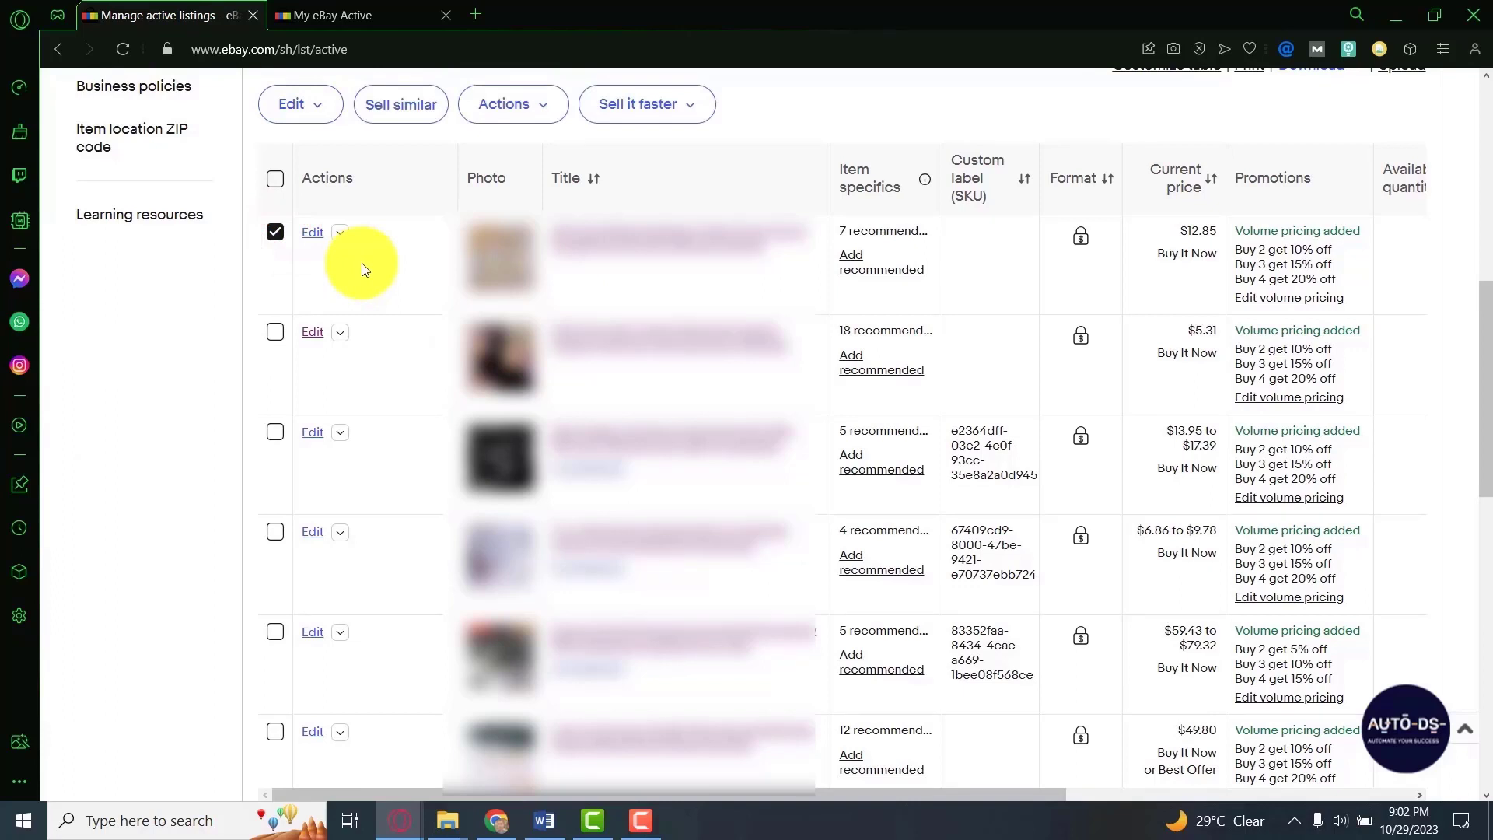
pyautogui.click(276, 331)
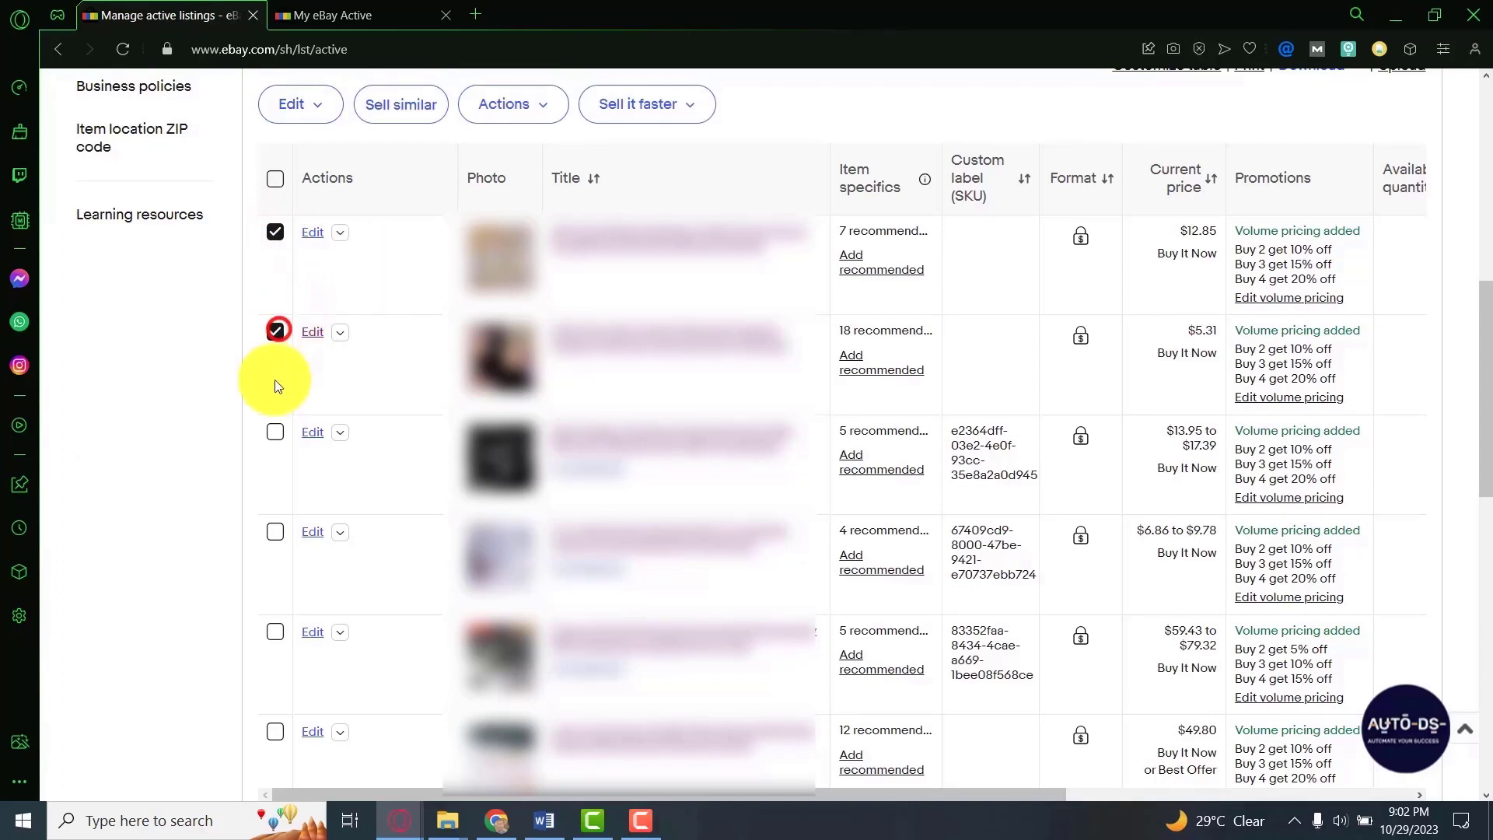
pyautogui.click(277, 433)
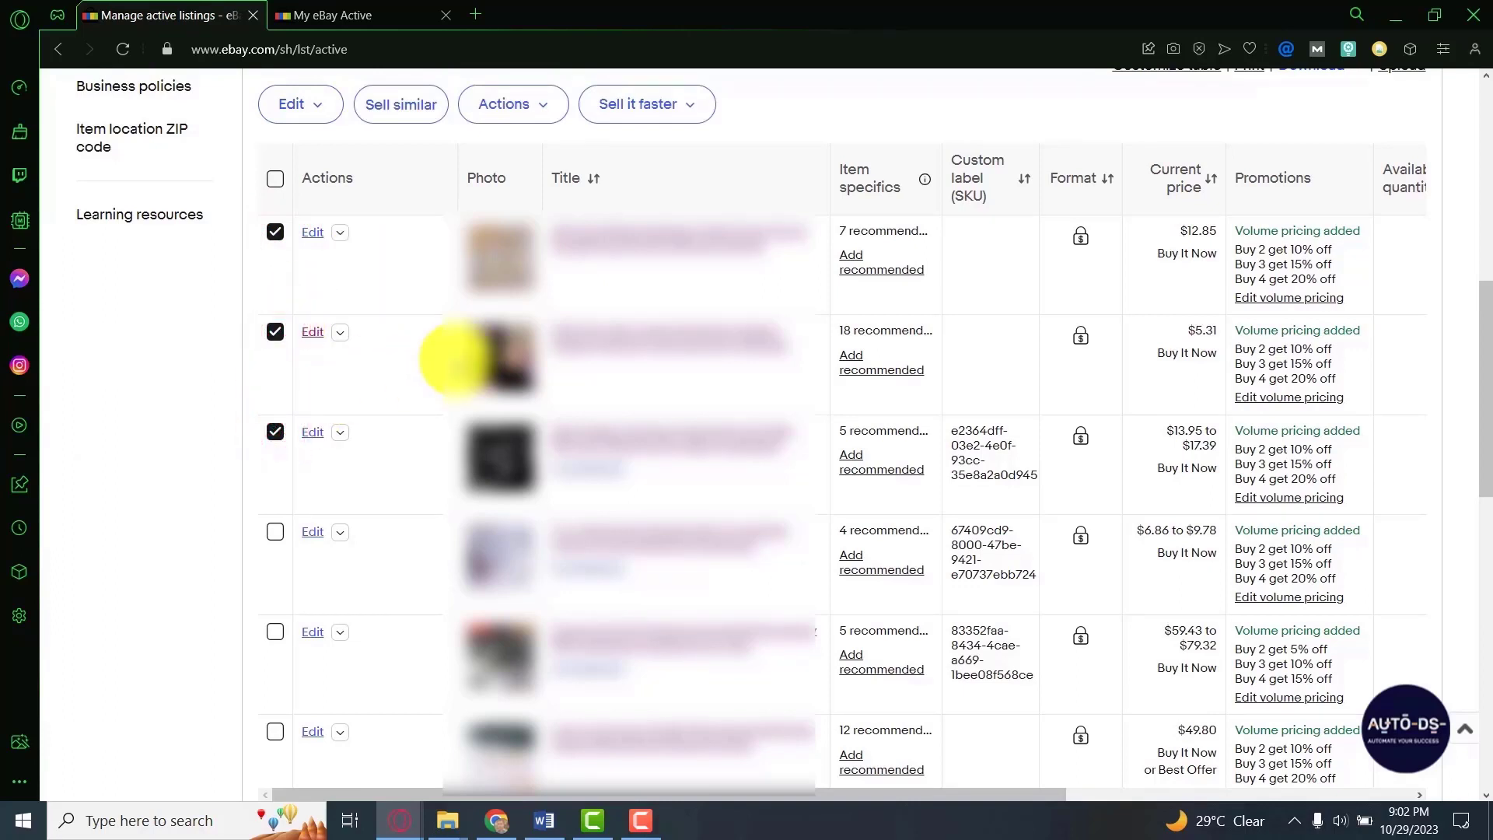
pyautogui.click(278, 179)
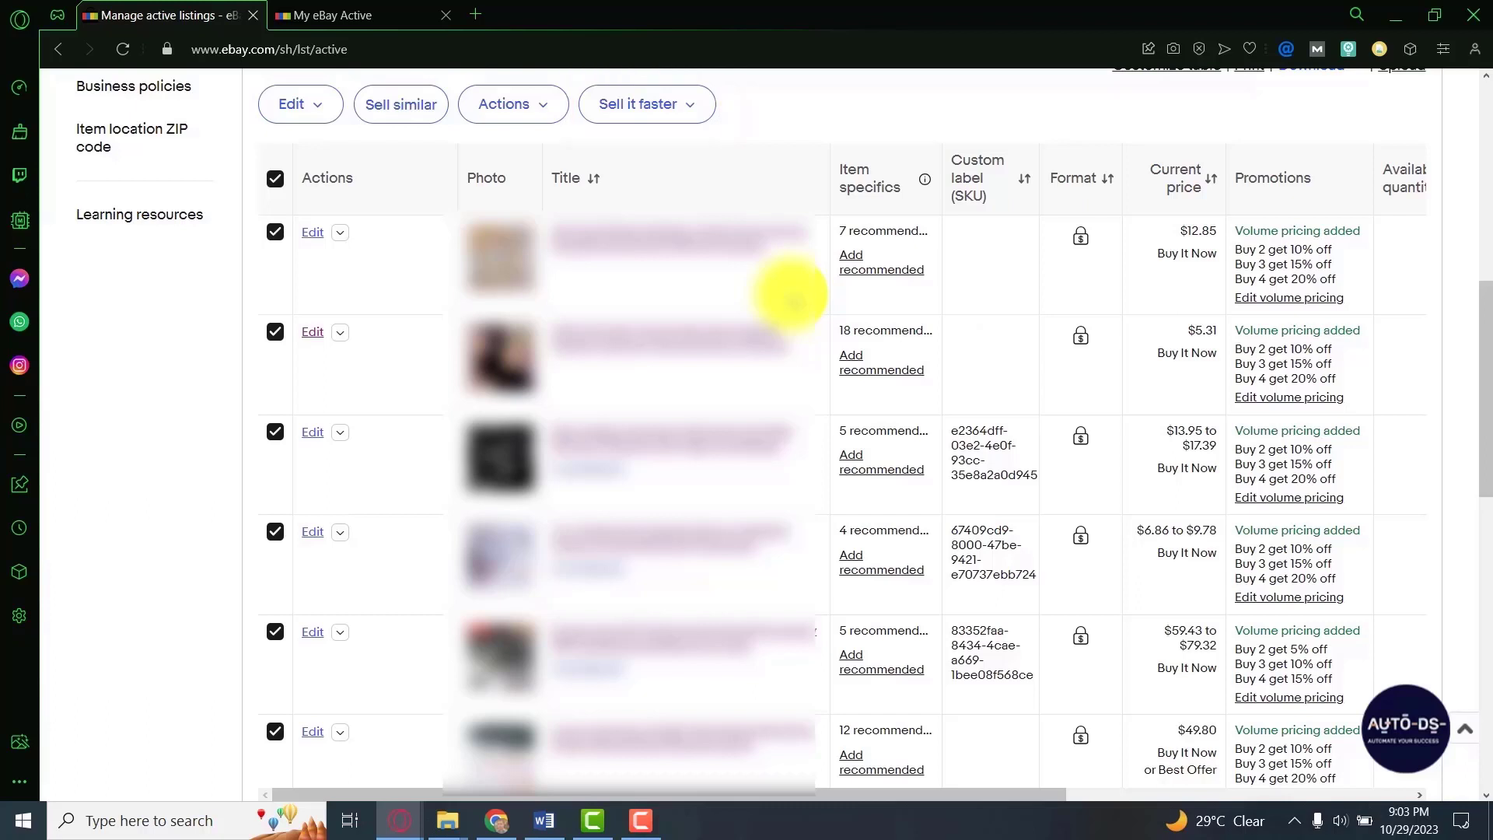
# Start promoting the selected listings and turn on Promoted Listings Standard for them
pyautogui.click(689, 109)
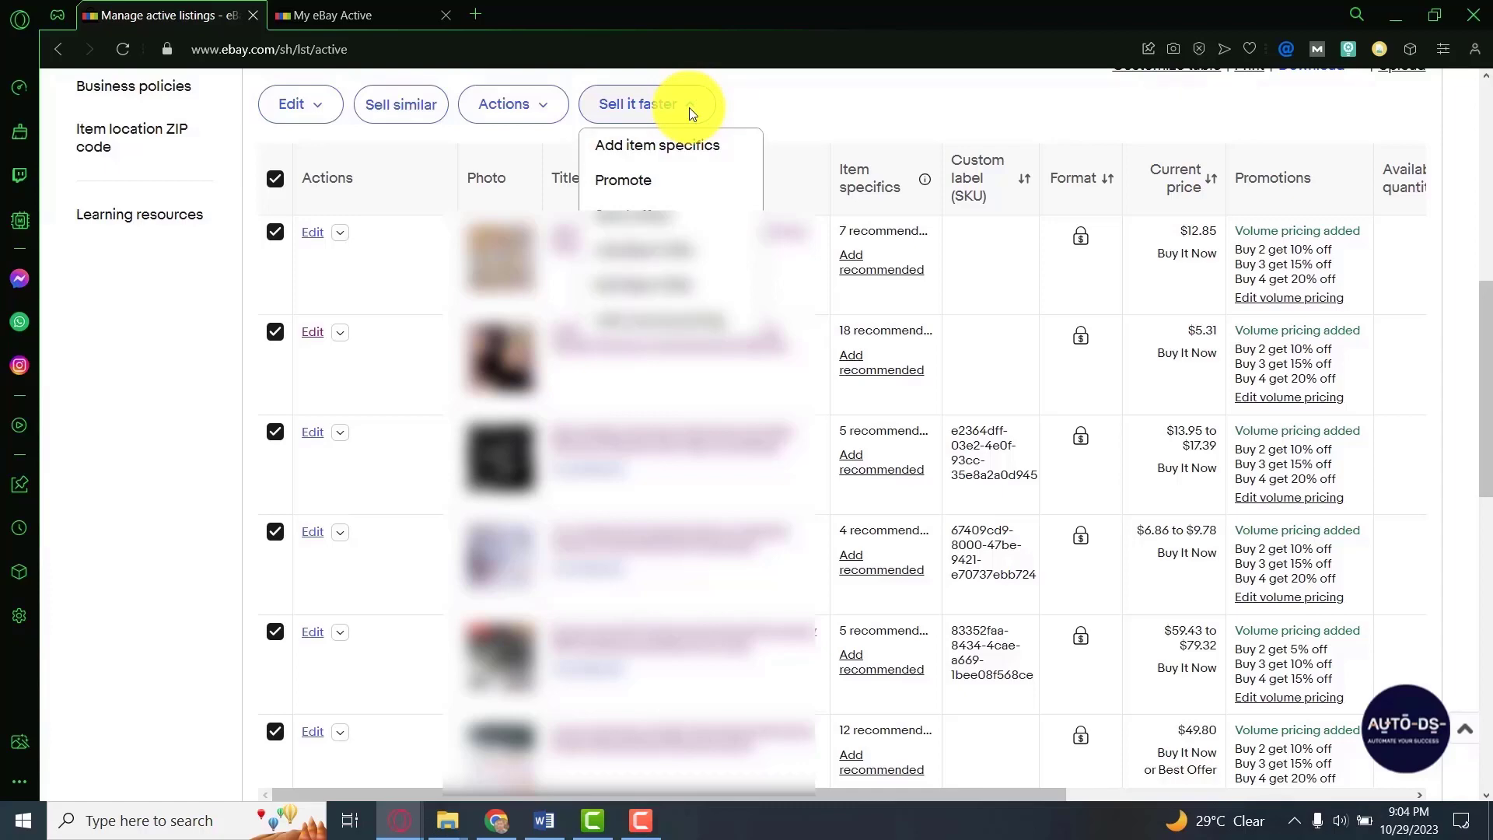
pyautogui.click(635, 185)
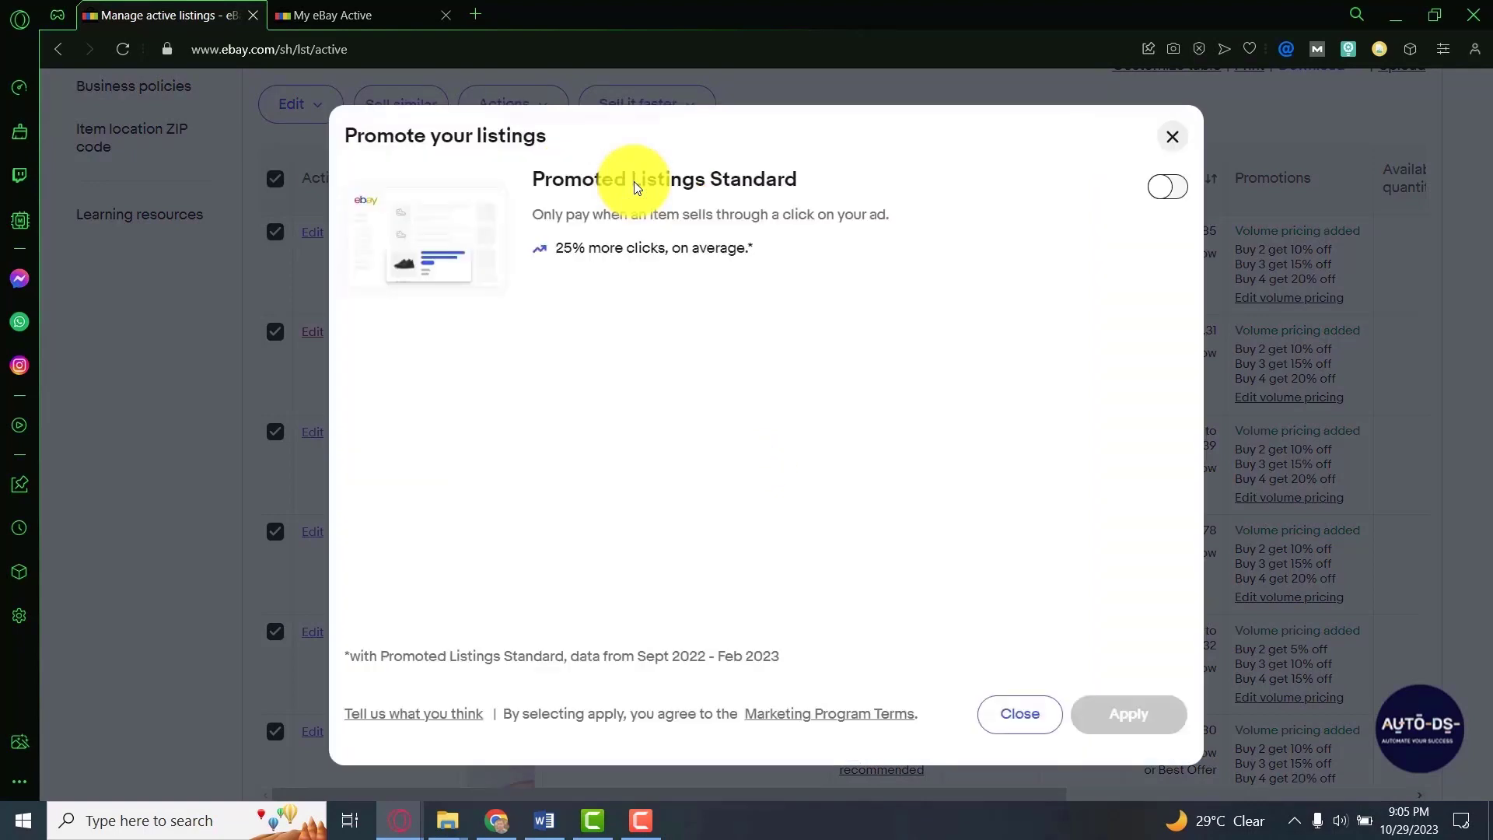
pyautogui.click(1180, 188)
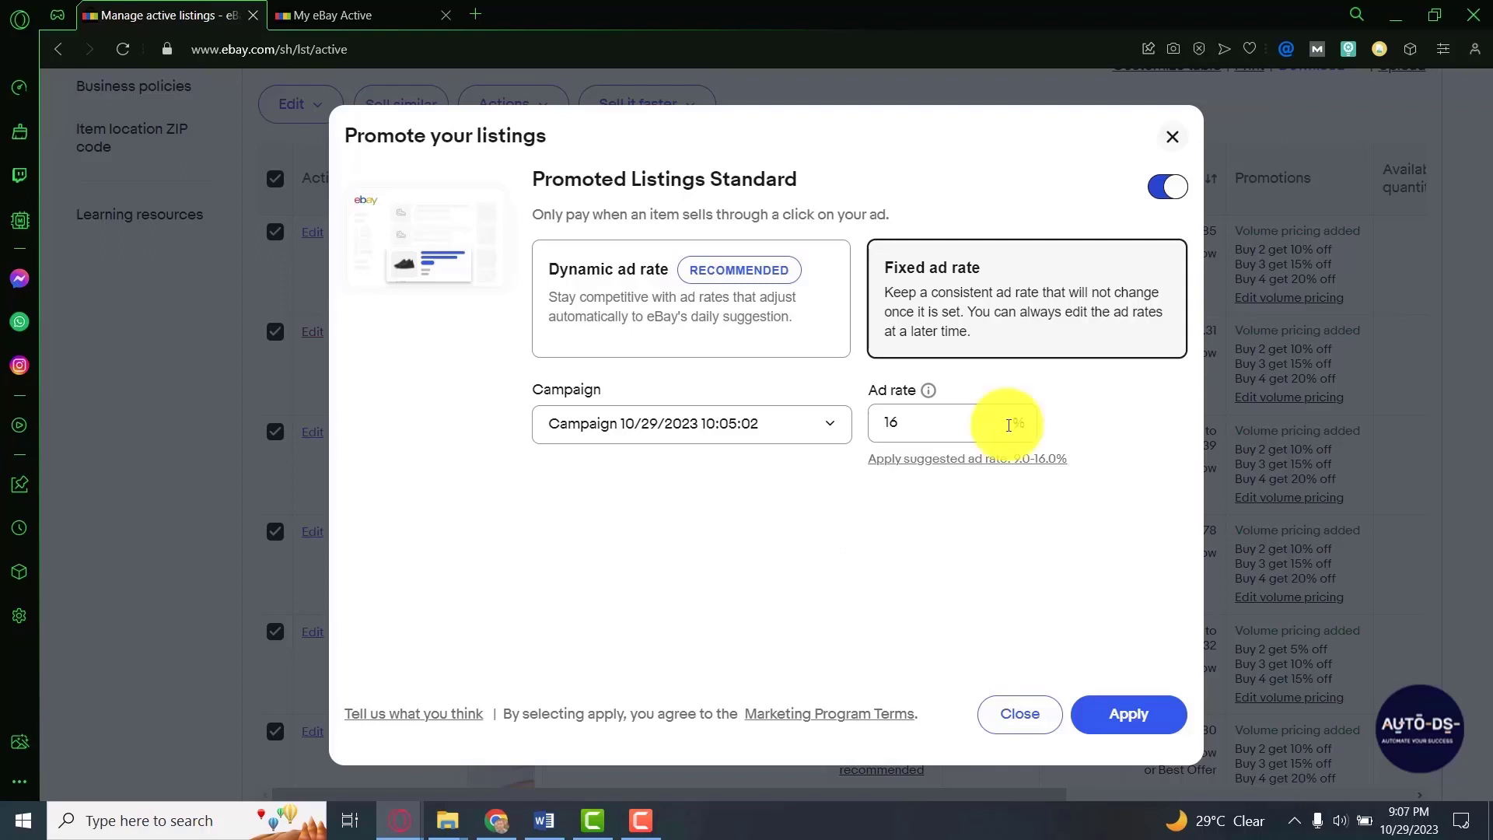
# Try a fixed ad rate of 12% for the selected listings, and switch back to the suggested ad rate
pyautogui.doubleClick(932, 420)
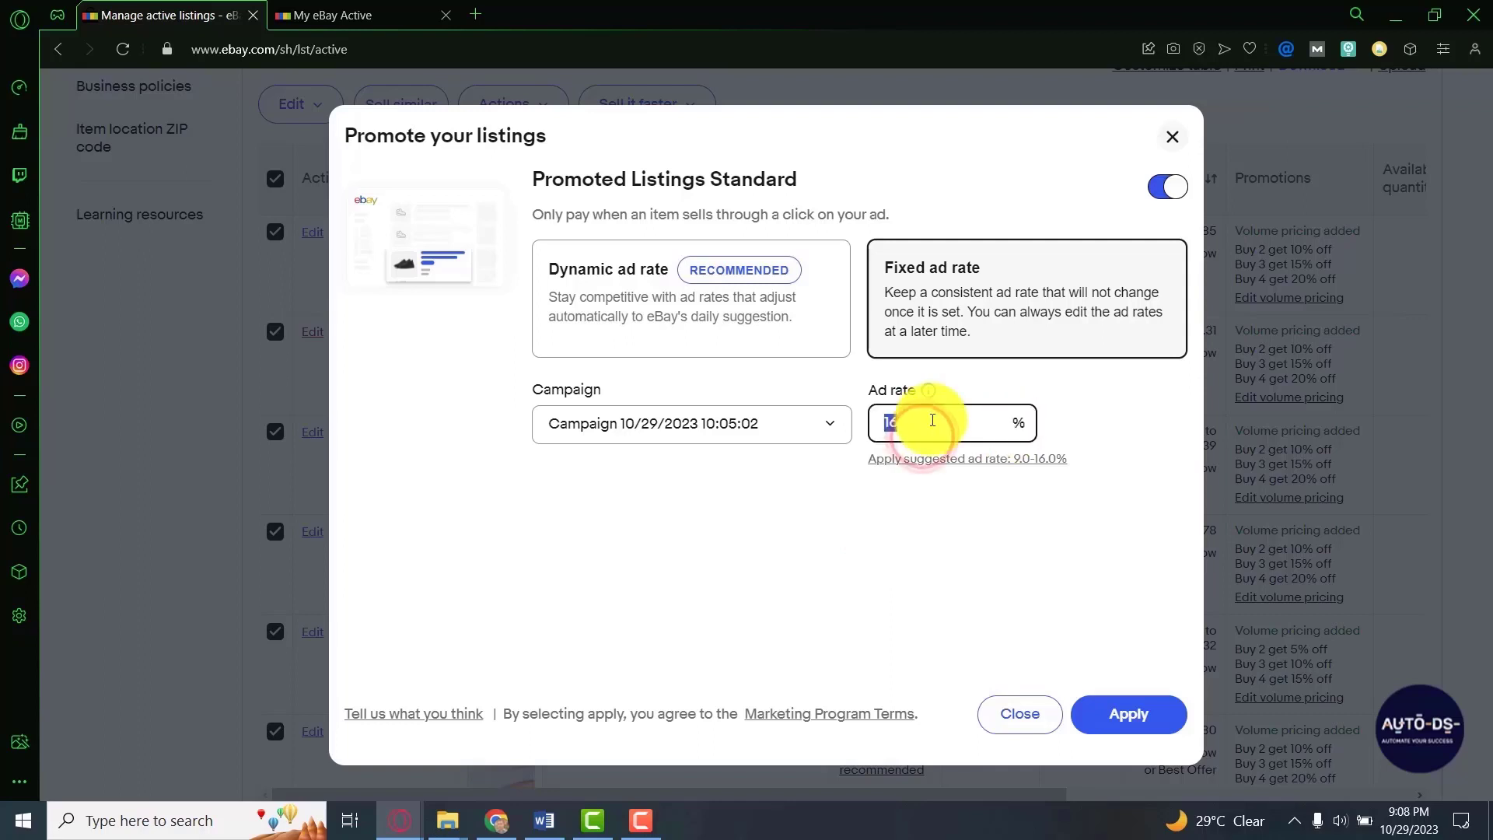
pyautogui.write('12')
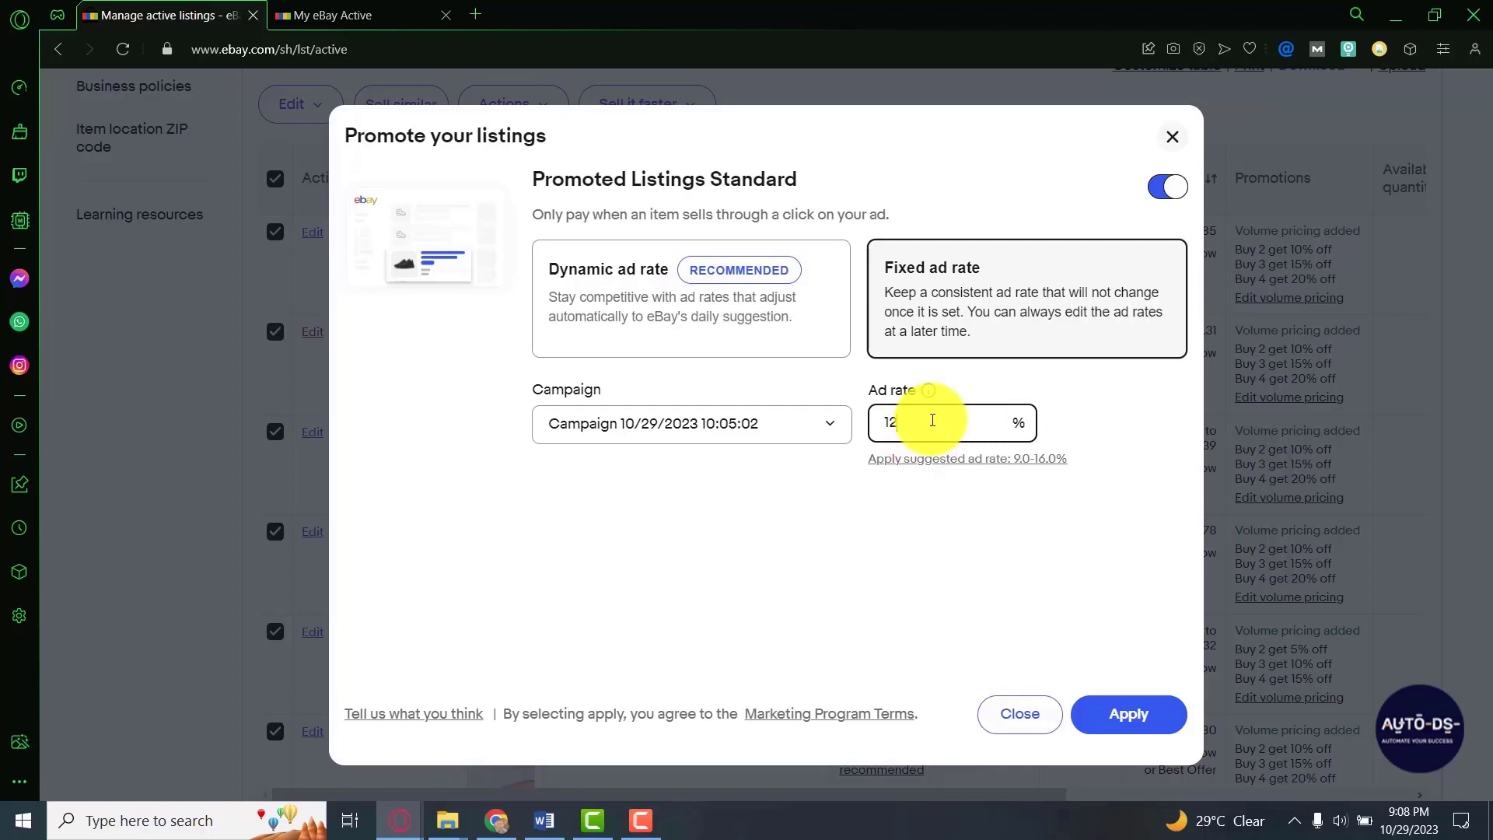
pyautogui.click(978, 459)
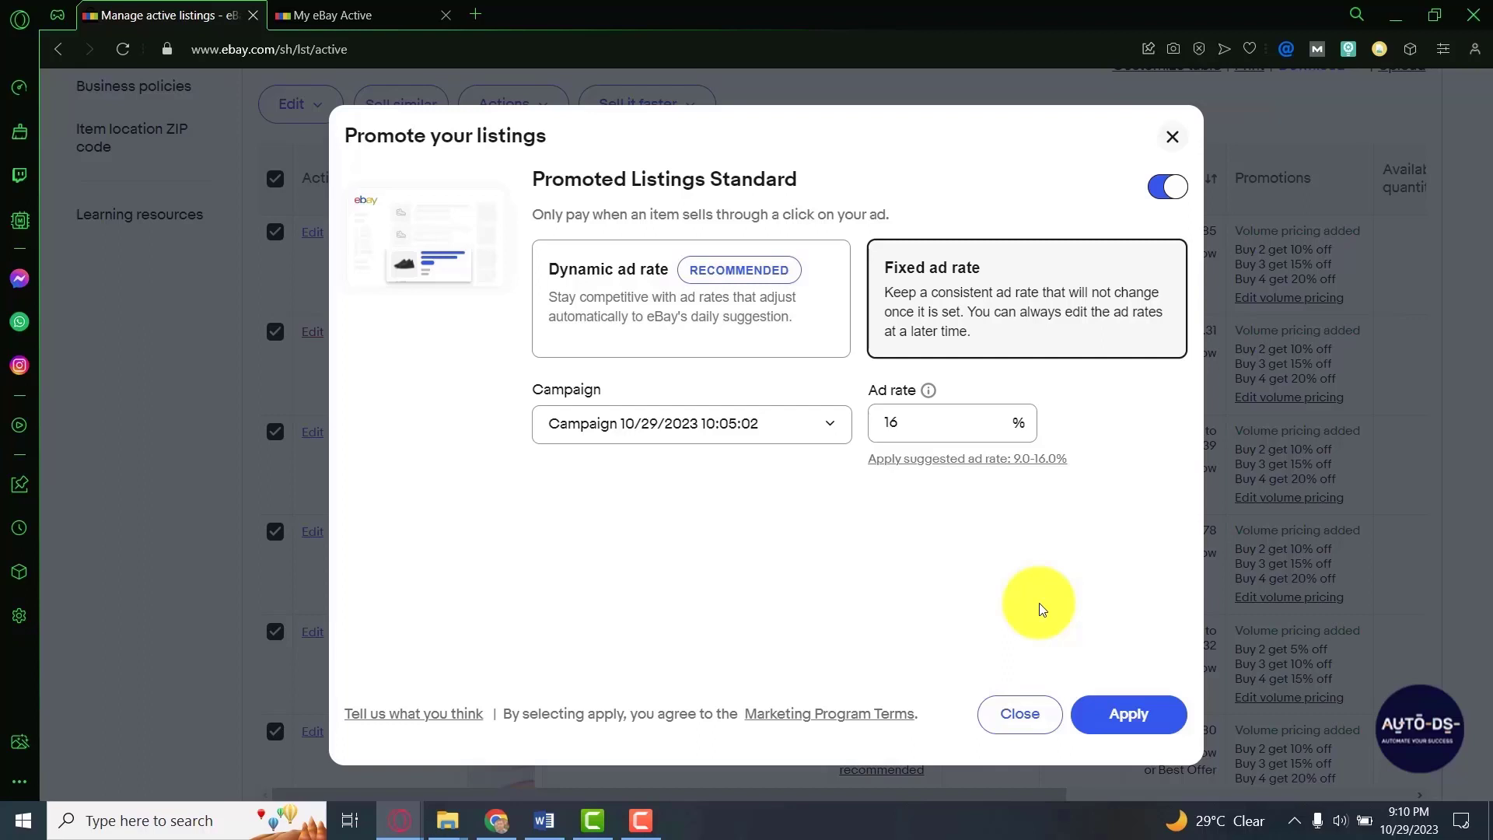
# Choose the dynamic ad rate for the selected listings and apply the promotion
pyautogui.click(788, 340)
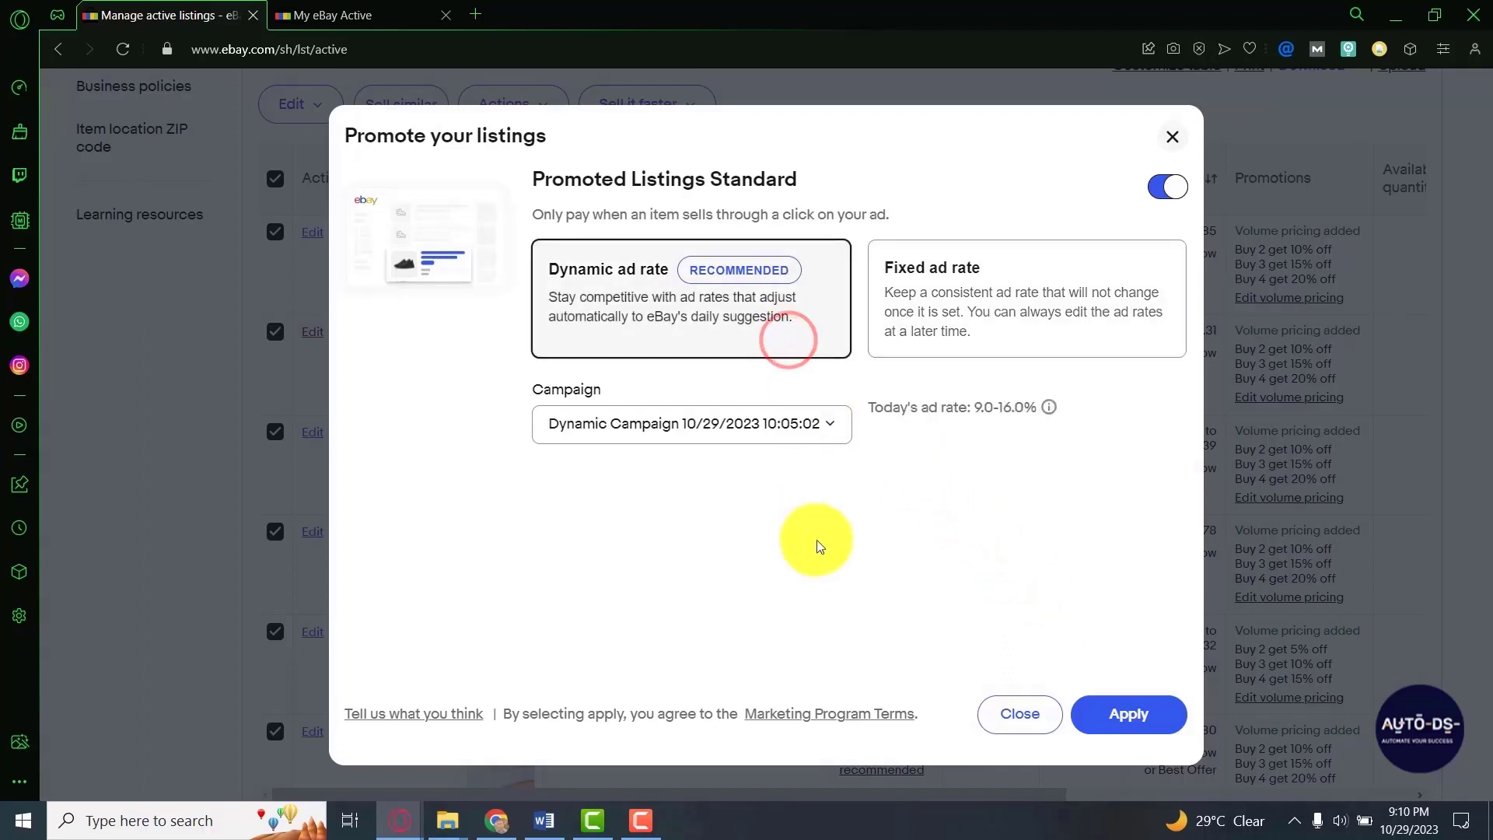
pyautogui.click(1117, 713)
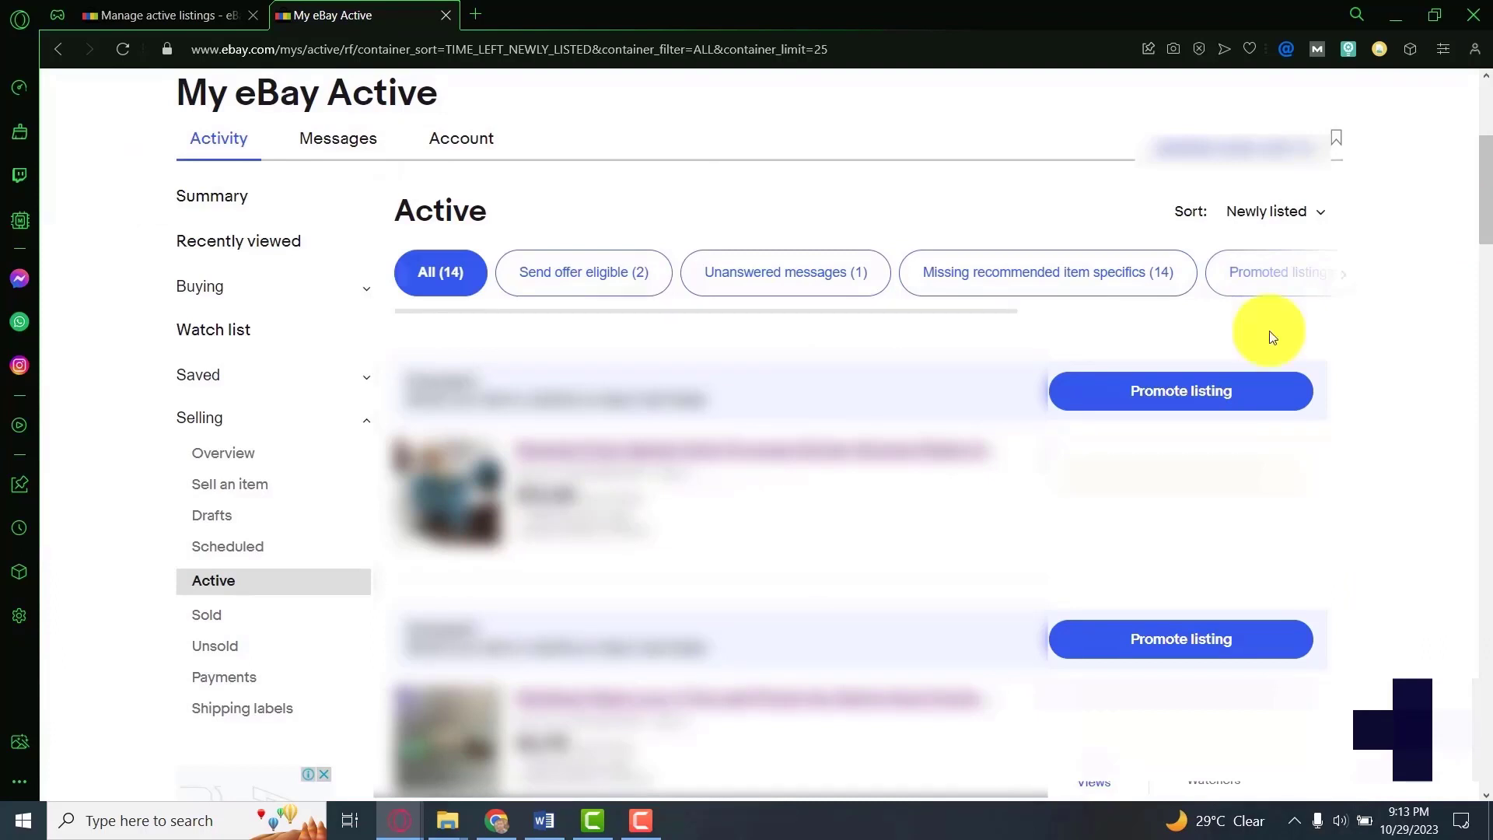
# Open the promotion settings of the first listing in My eBay Active
pyautogui.click(1239, 383)
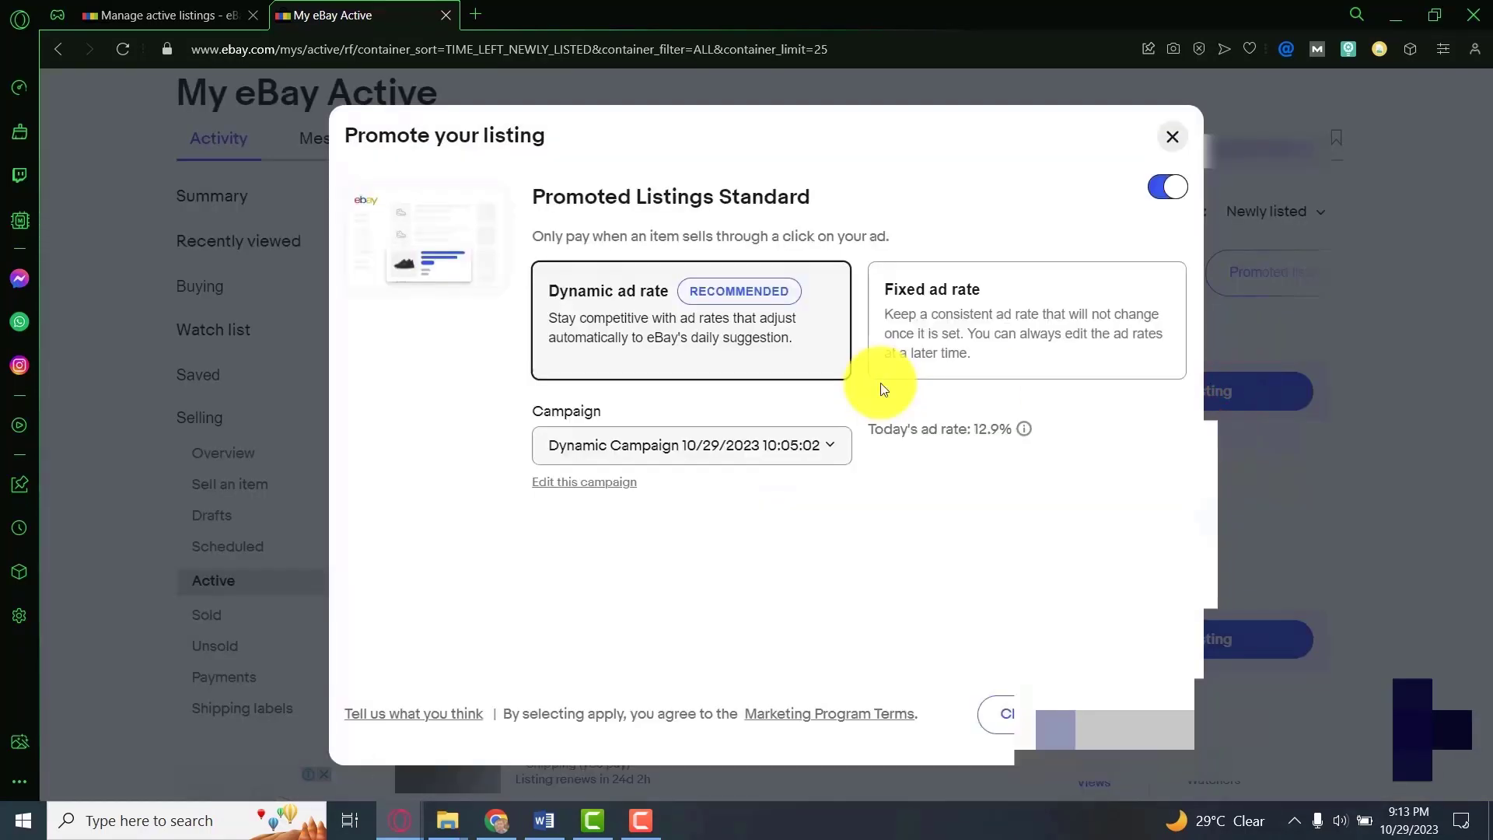